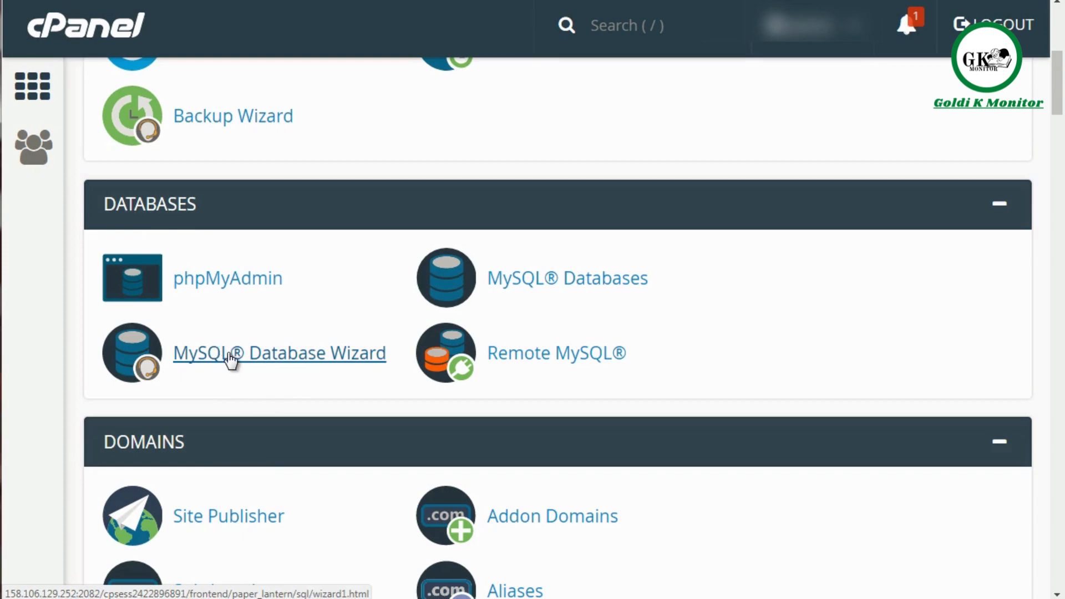
Step: Create a new MySQL database with the name suffix dbbase using the MySQL Database Wizard
left_click(229, 355)
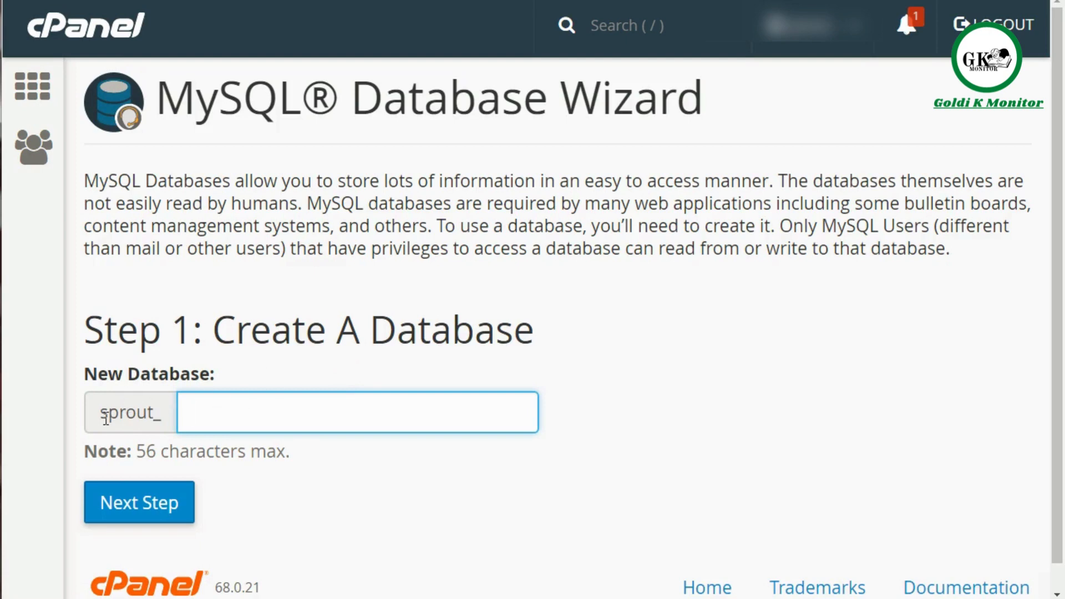
left_click_drag(102, 414, 162, 417)
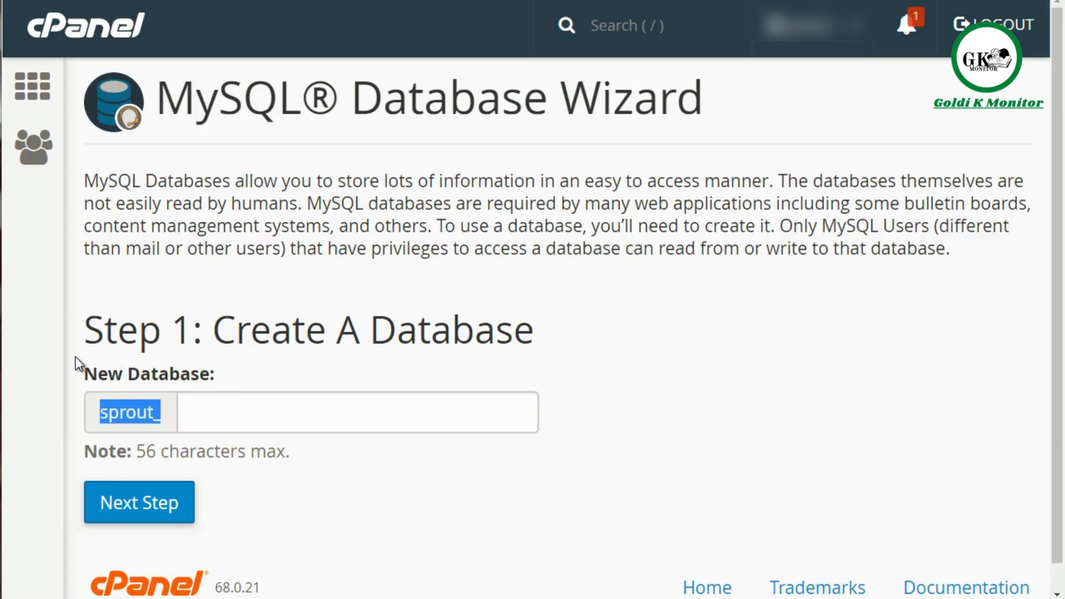
left_click(115, 410)
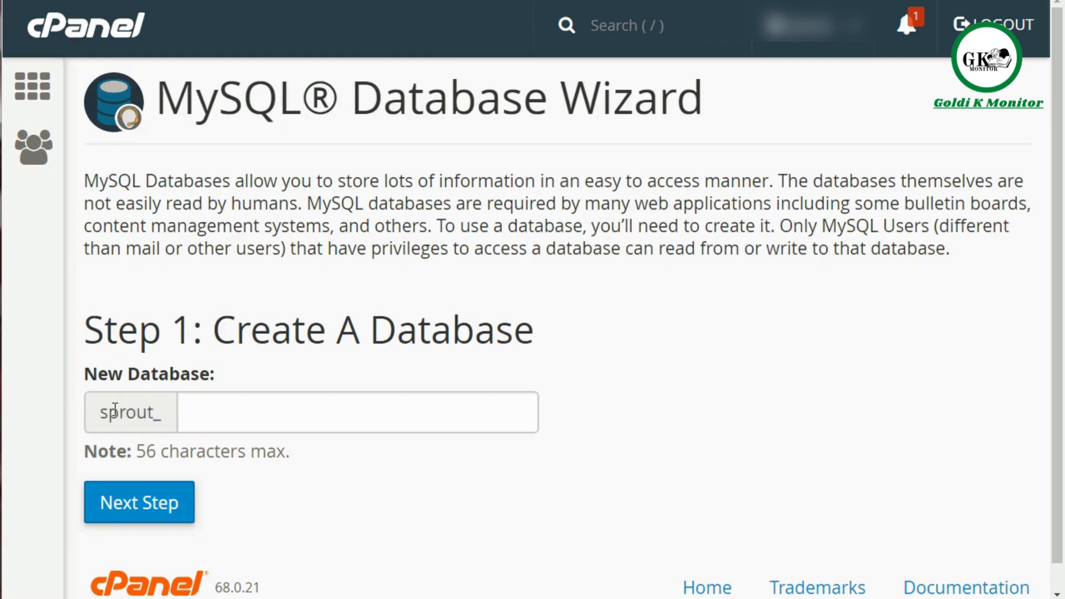
left_click(240, 409)
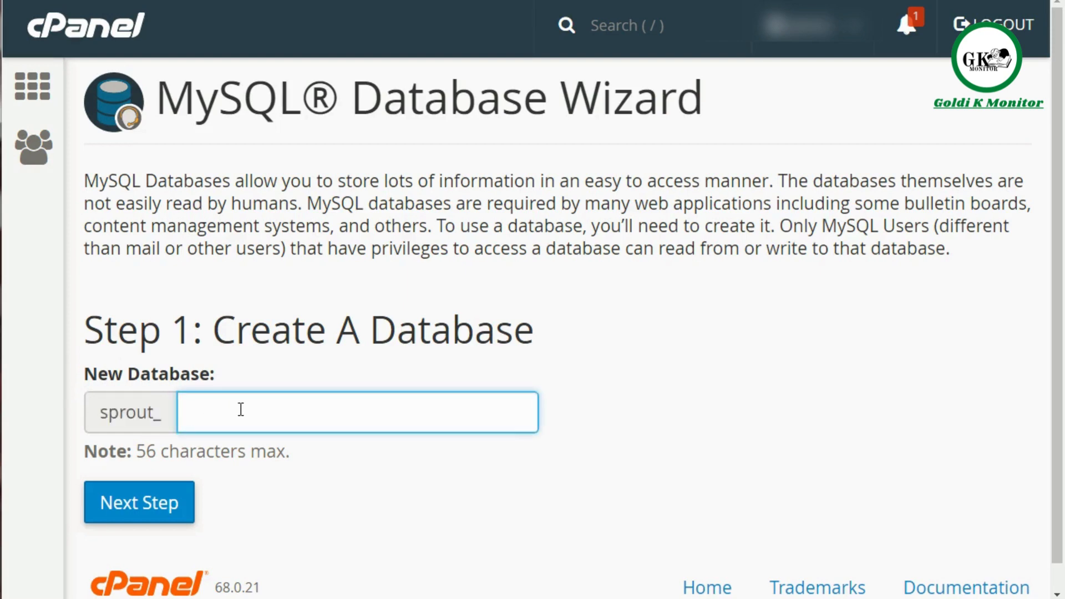
type("dbbase")
left_click(305, 340)
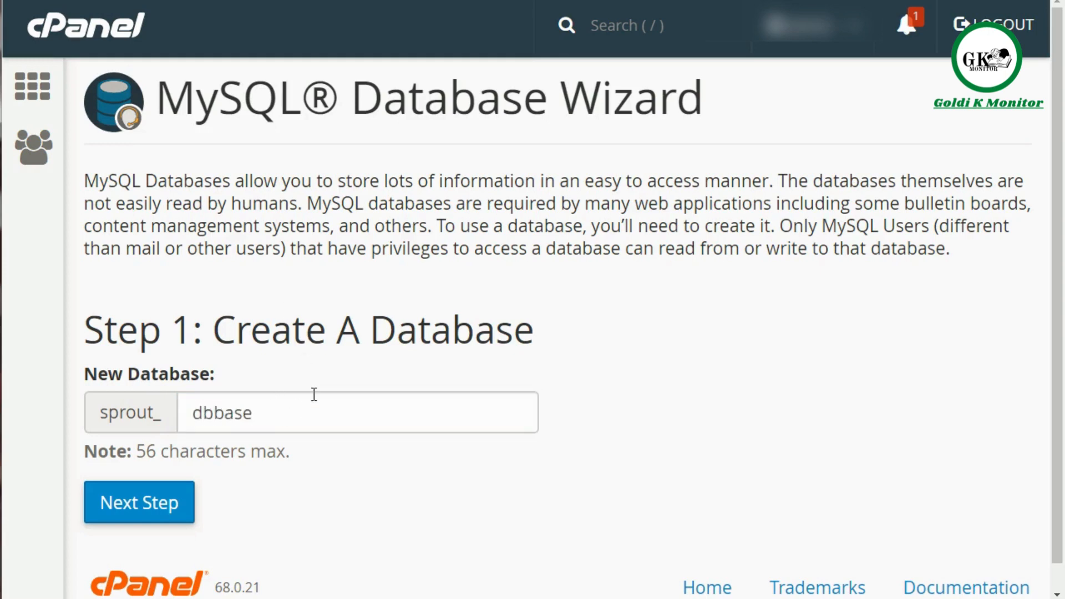
left_click(165, 518)
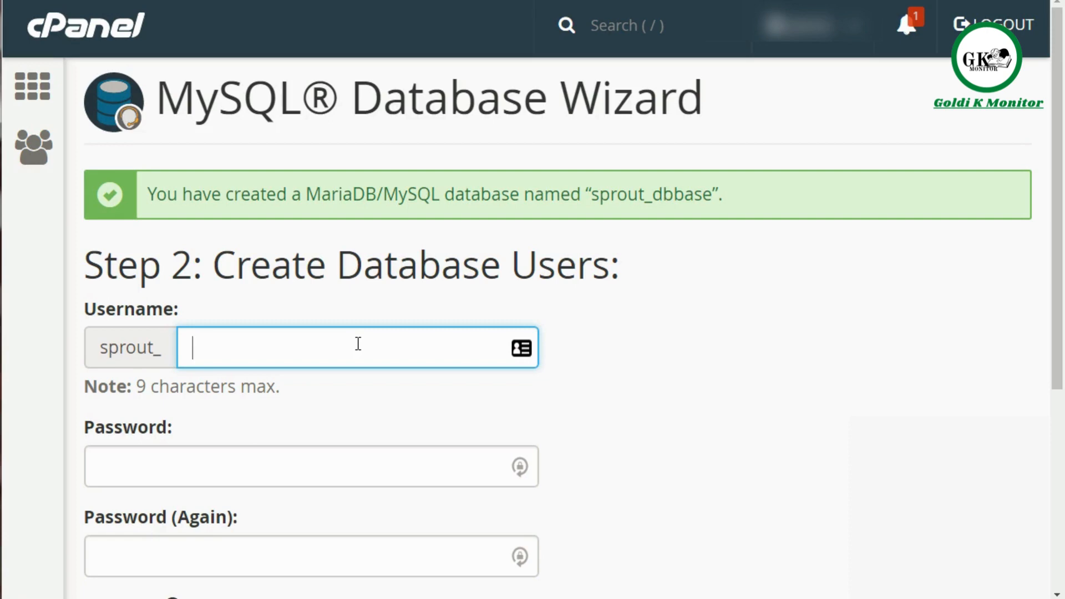
Step: Create the database user user1, filling both password fields with a password from the Password Generator
type("user1")
key("Tab")
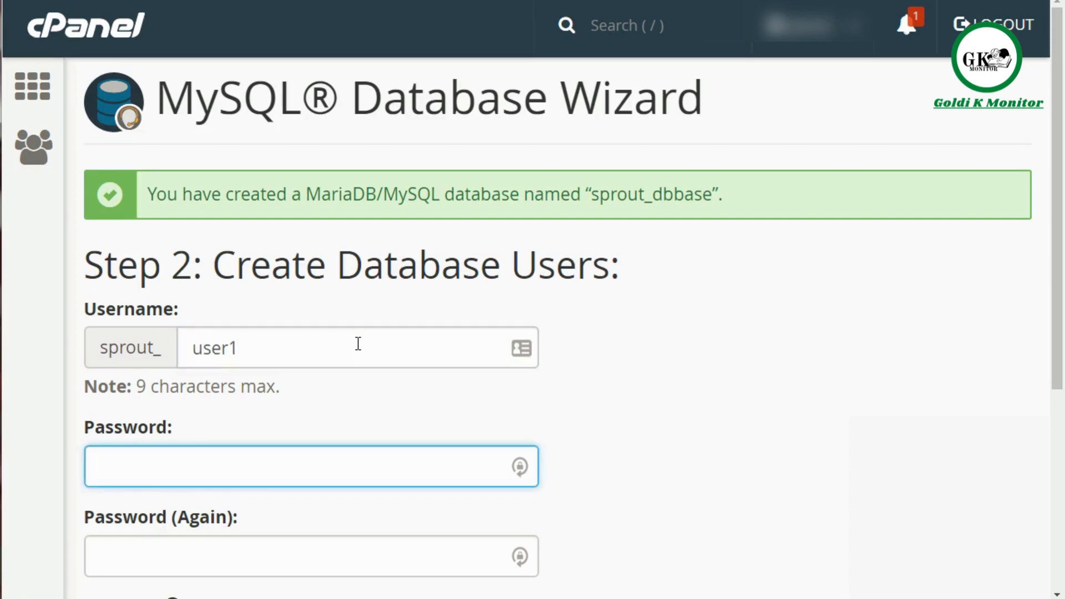
scroll(358, 343, "down", 3)
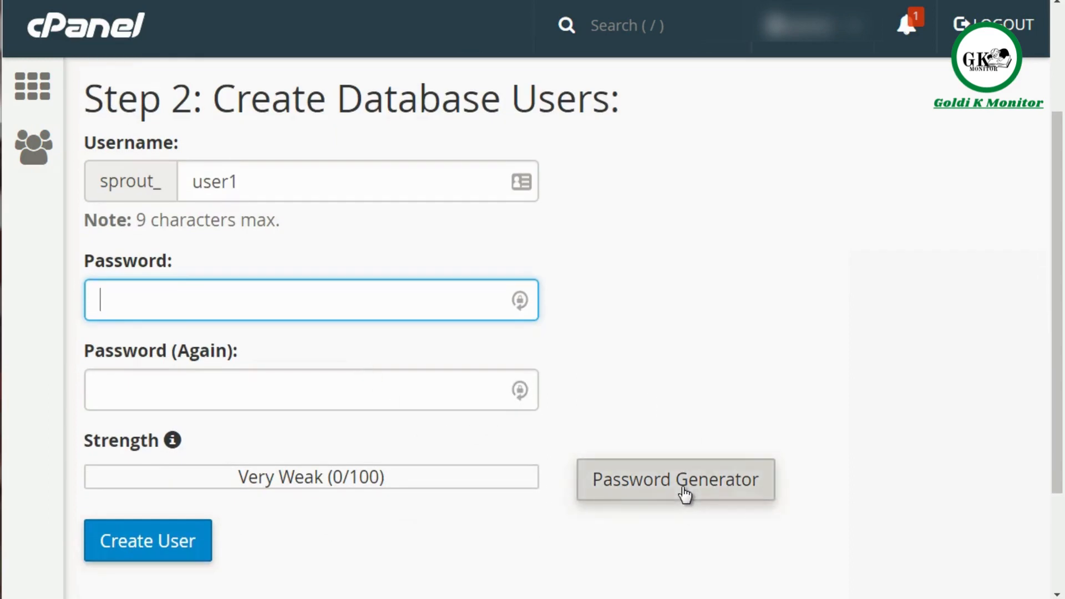
left_click(683, 487)
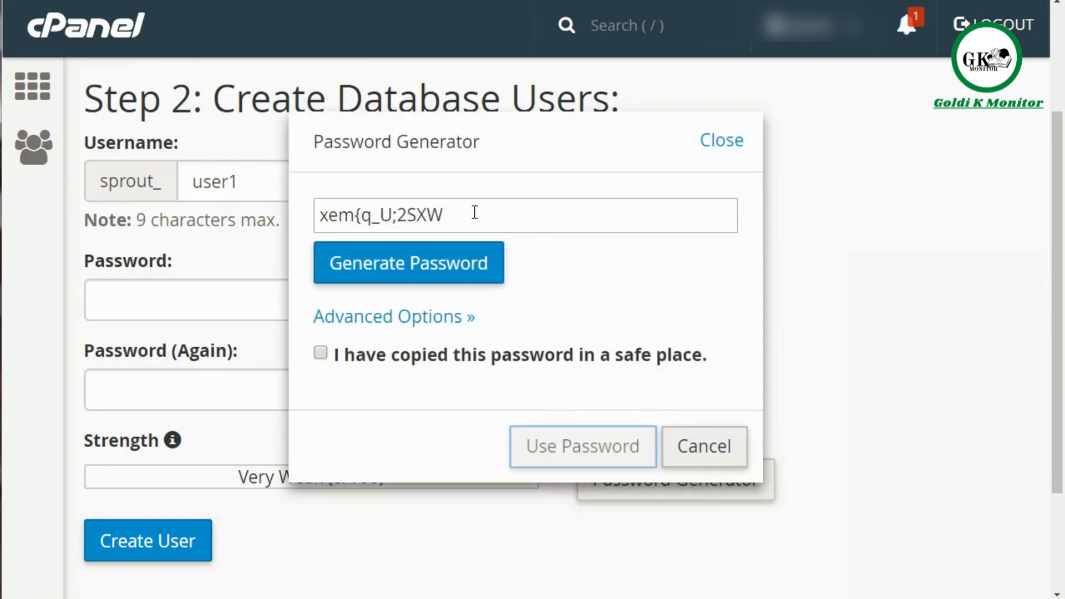
left_click_drag(475, 212, 309, 209)
left_click(404, 277)
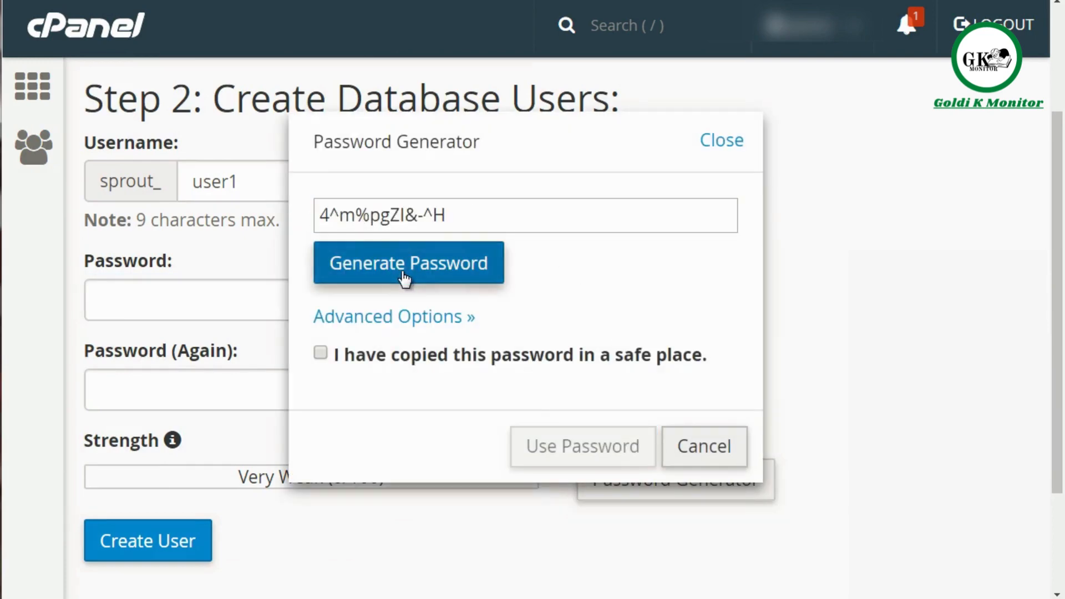
left_click(404, 277)
left_click(404, 277)
left_click(403, 277)
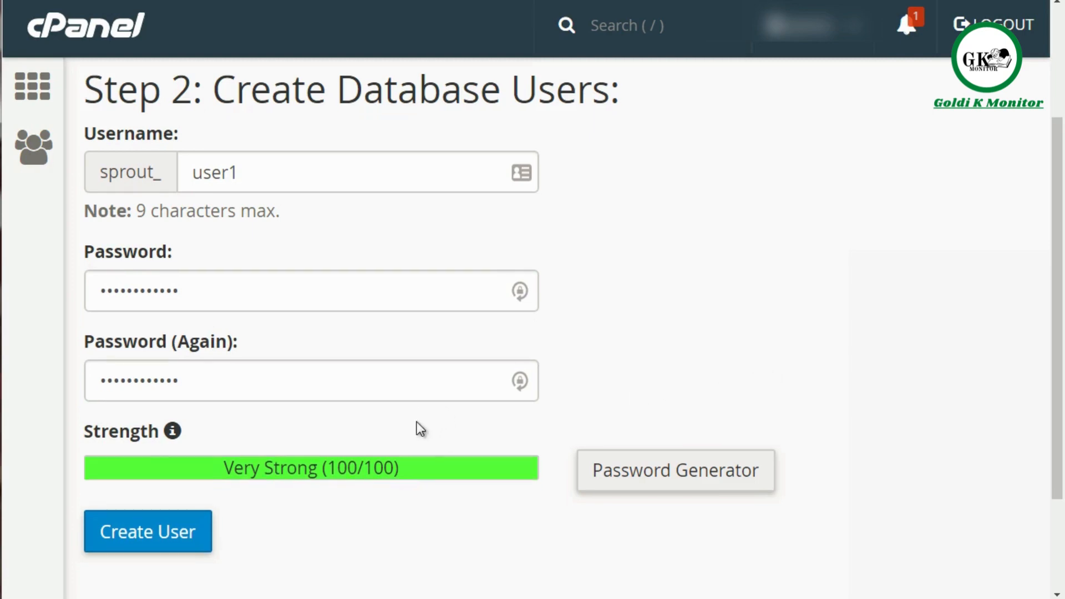
scroll(418, 427, "down", 3)
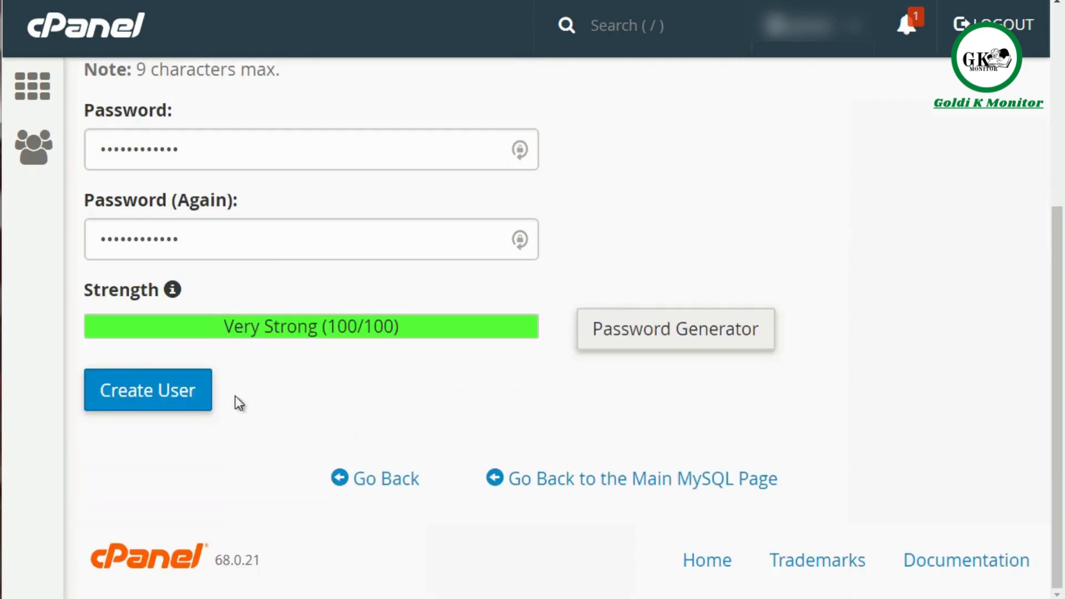
left_click(184, 391)
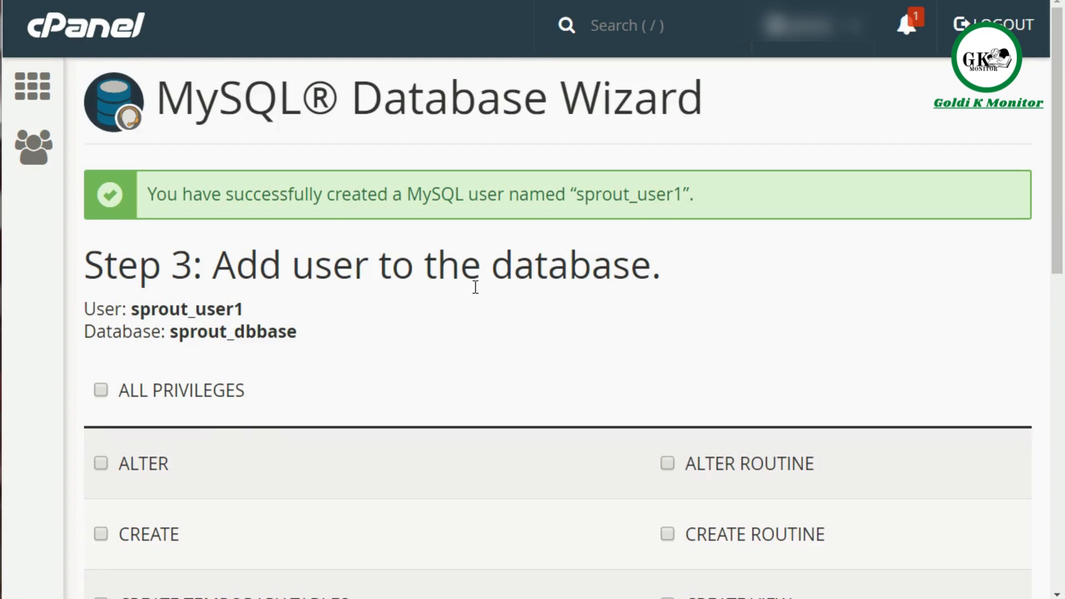
Step: Grant the new user ALL PRIVILEGES on the sprout_dbbase database and complete the wizard
scroll(470, 294, "down", 3)
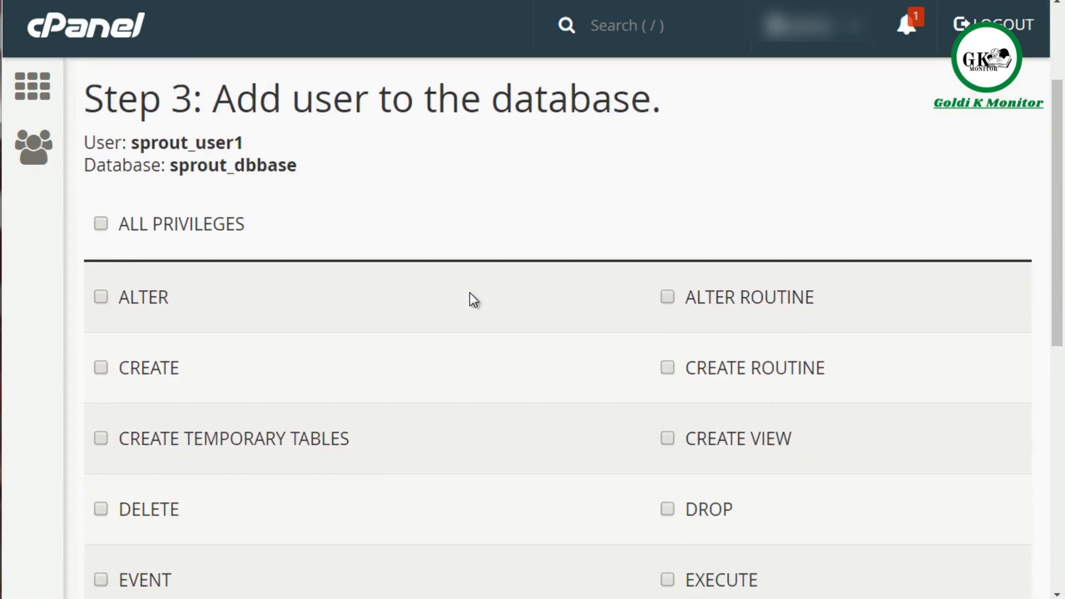
scroll(470, 292, "down", 1)
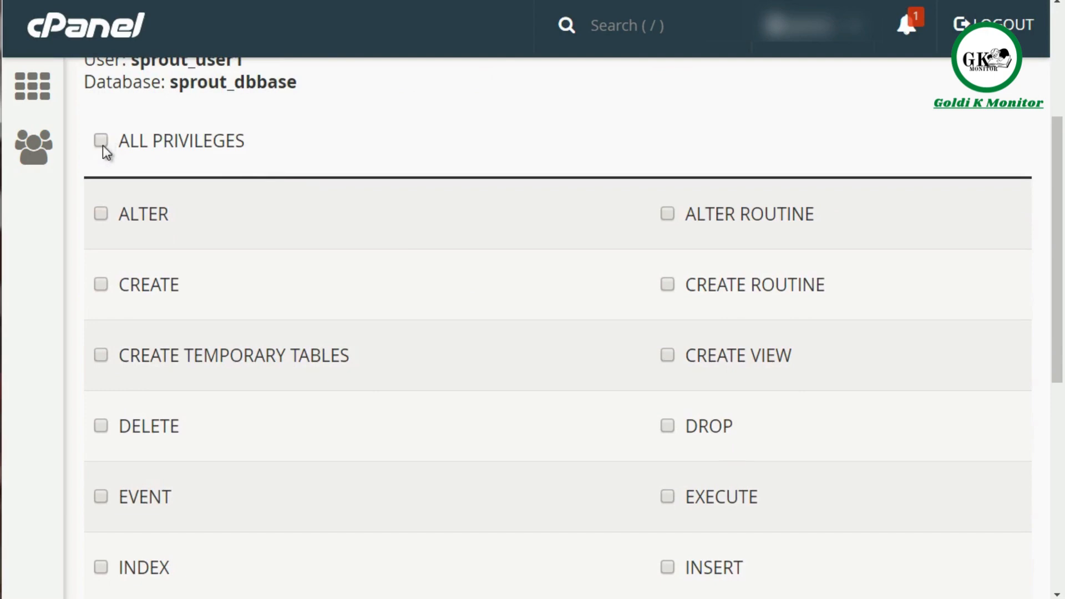
left_click(102, 143)
scroll(481, 374, "down", 5)
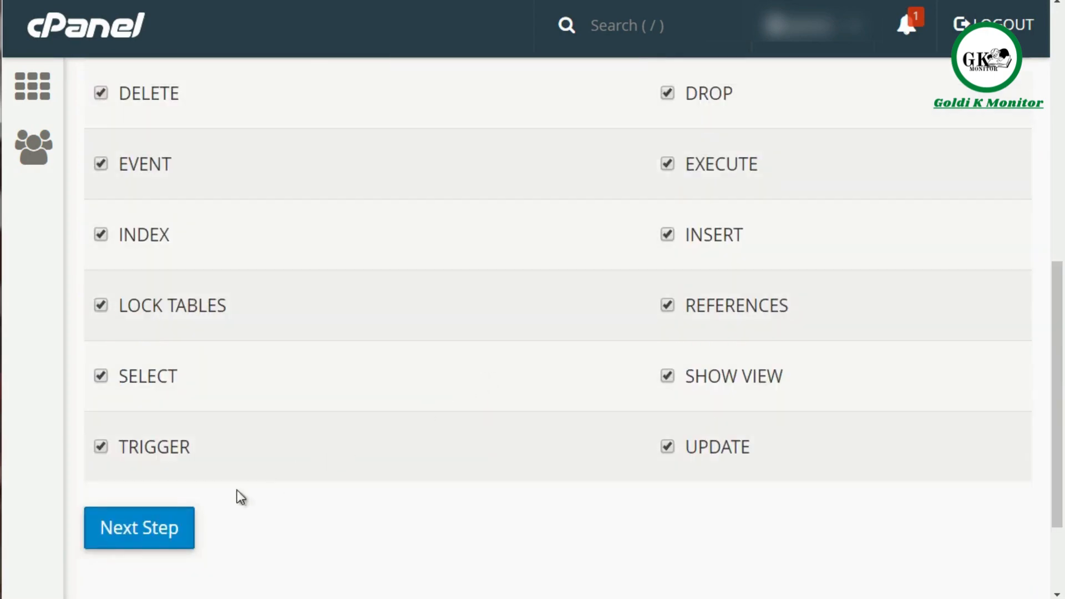
left_click(108, 542)
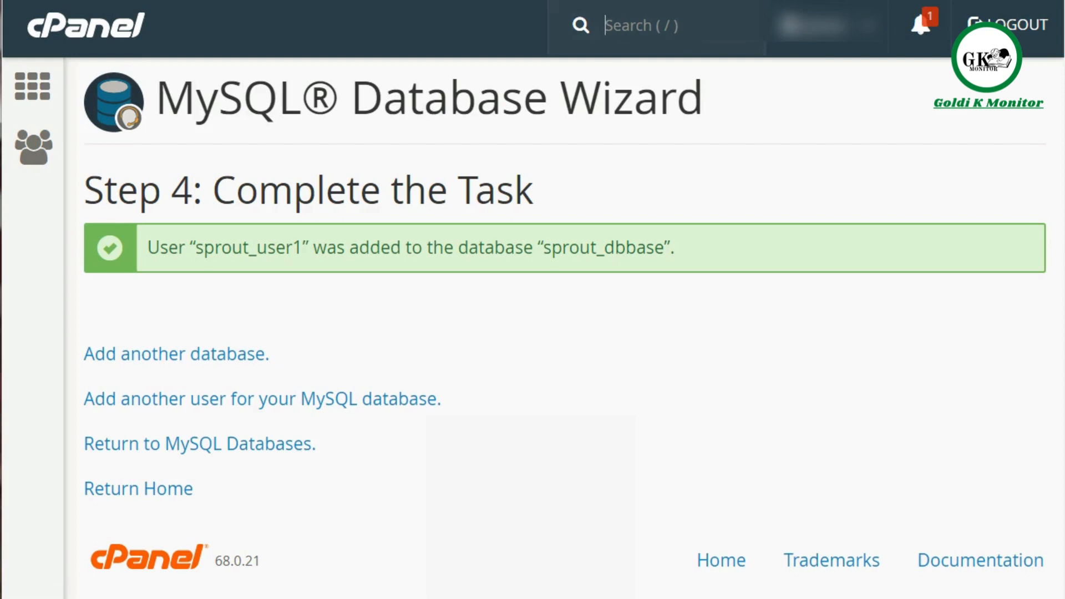
Step: Switch to a blank Notepad window and place it below the wizard's completion message
left_click(1, 597)
left_click(3, 147)
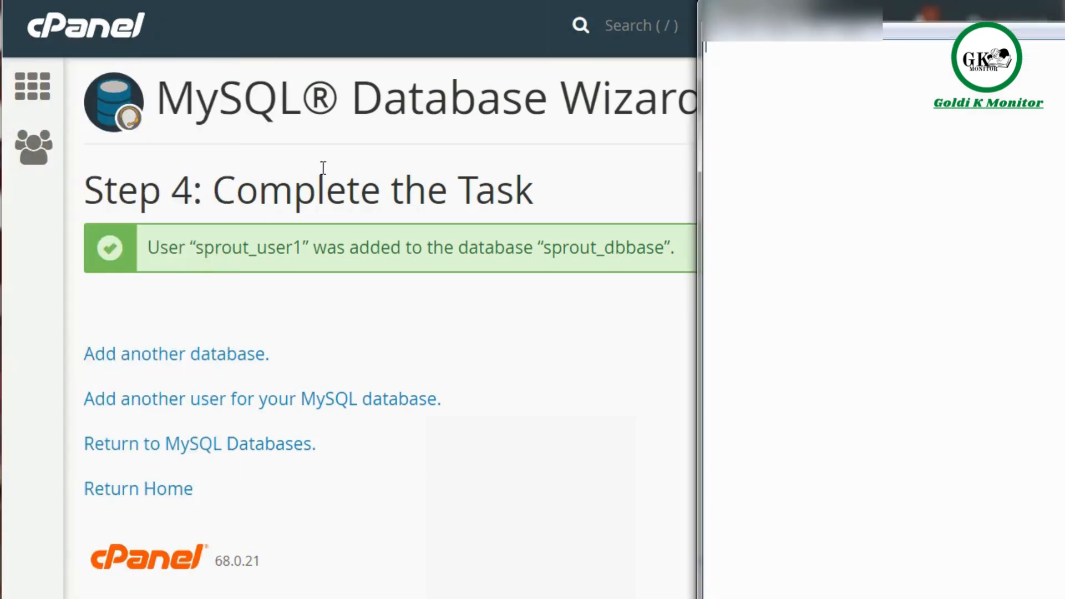
left_click_drag(807, 12, 423, 345)
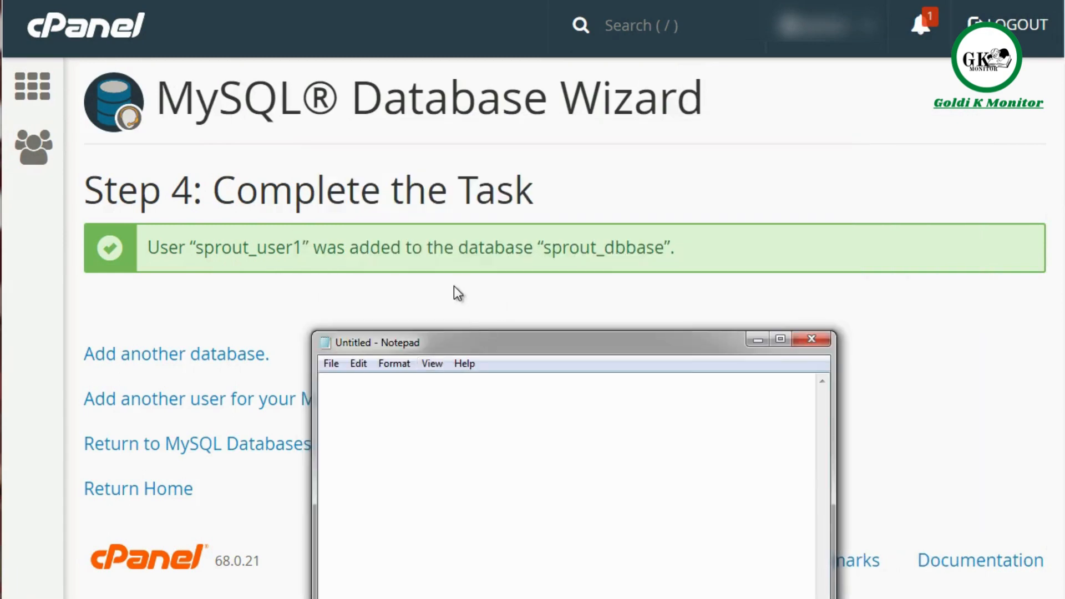
Step: Copy the database name from the wizard's completion message and record it in Notepad as "db = sprout_dbbase"
left_click(250, 247)
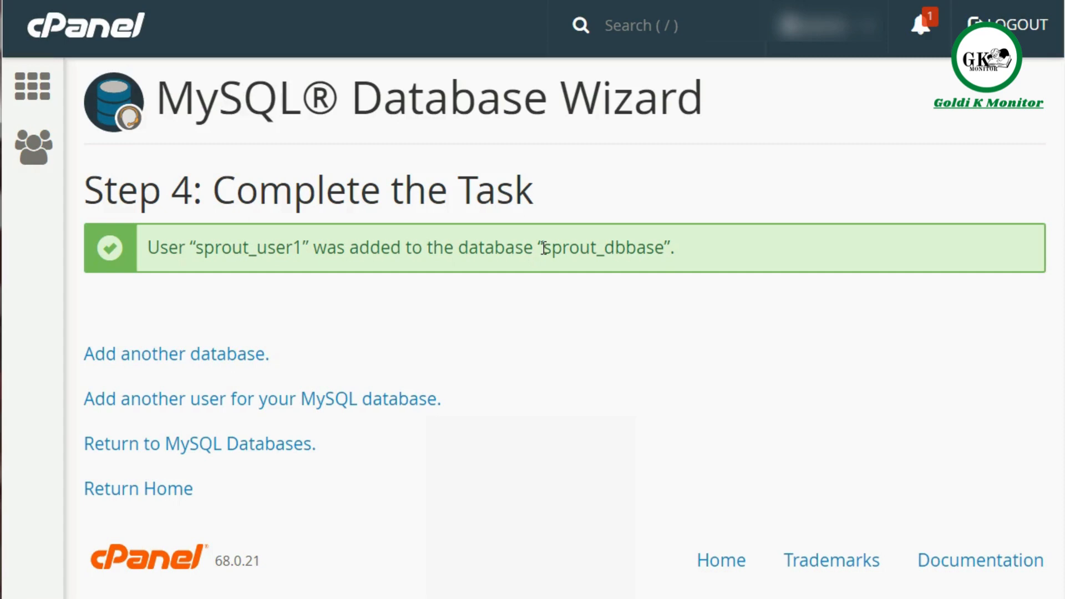
left_click_drag(544, 248, 663, 248)
key("ctrl+c")
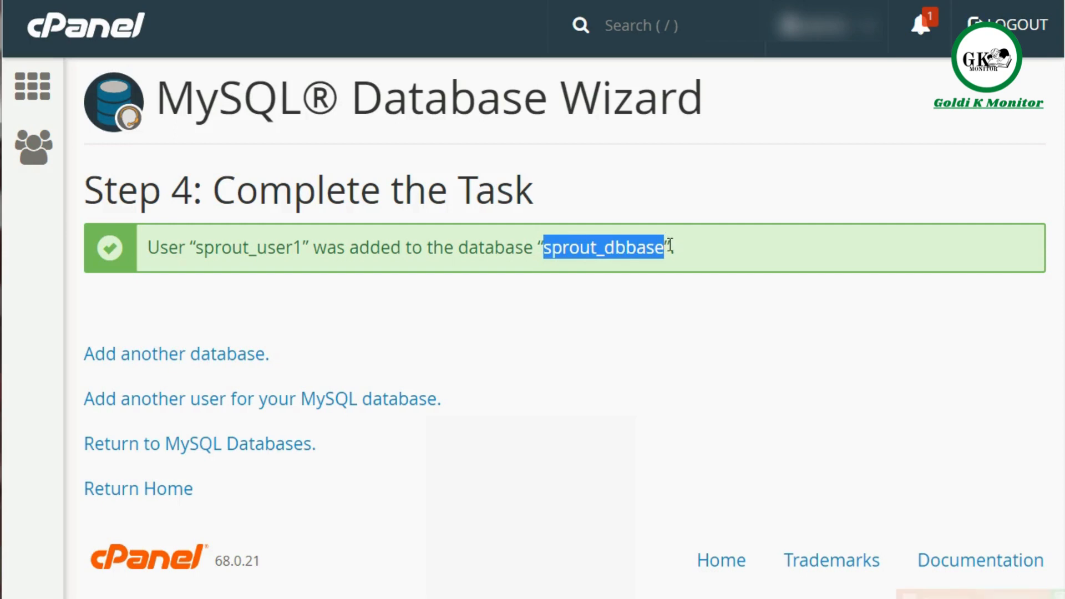
left_click(707, 597)
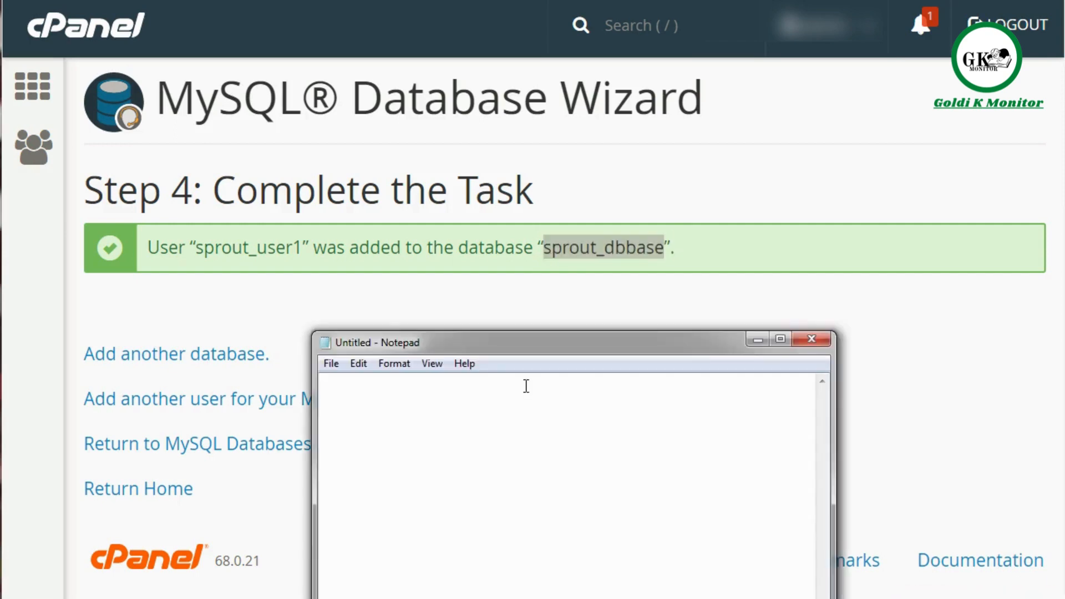
type("db=")
key("BackSpace")
type("=")
key("ctrl+v")
key("Return")
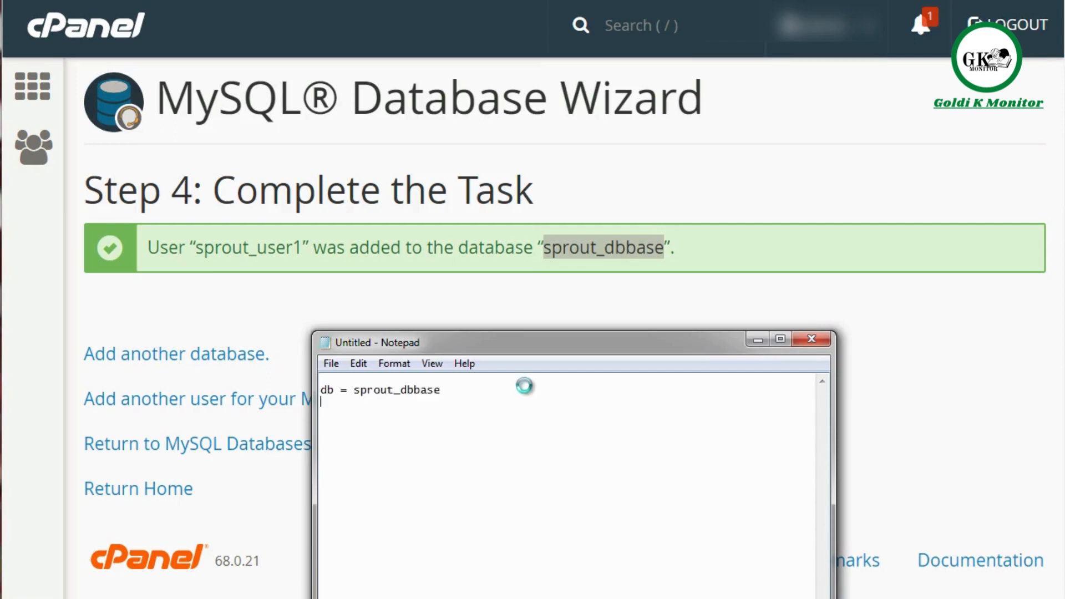
Step: Copy the database username from the completion message and add the line "user = sprout_user1" in Notepad
left_click_drag(303, 249, 195, 250)
key("ctrl+c")
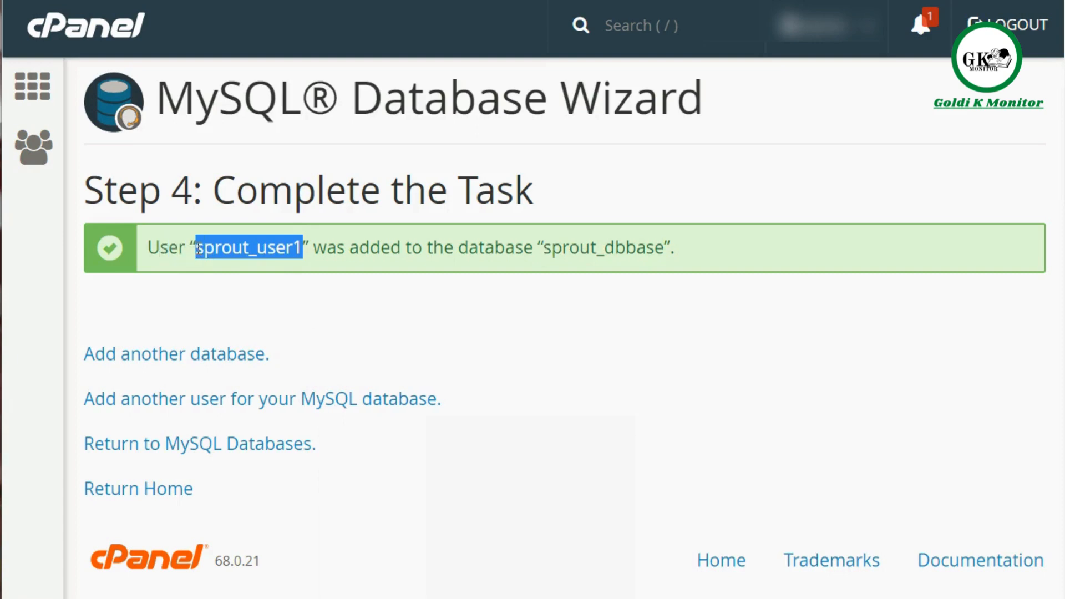
left_click(552, 597)
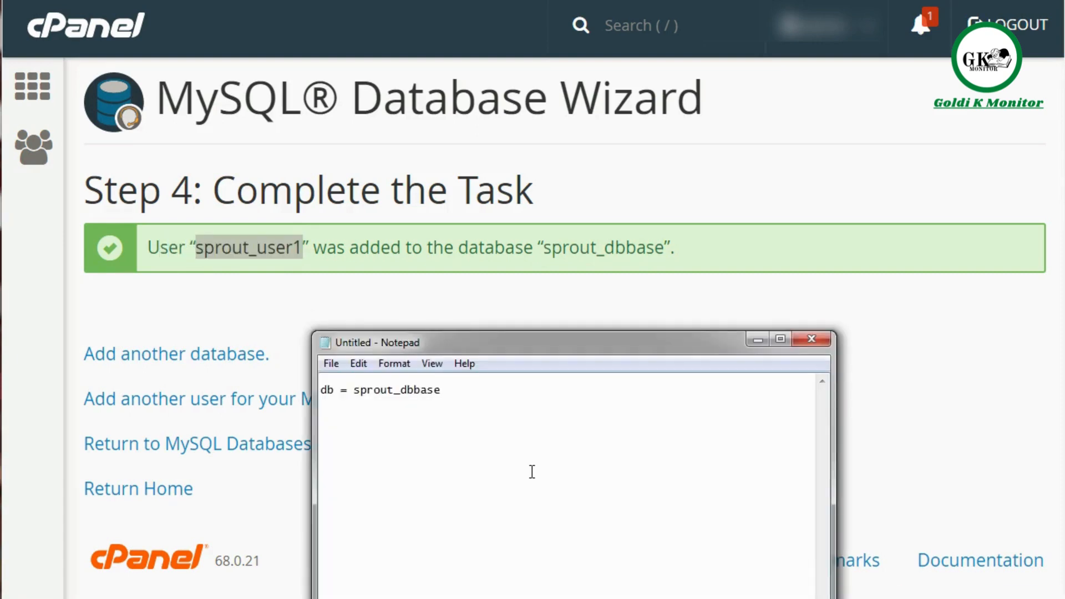
type("user =")
key("ctrl+v")
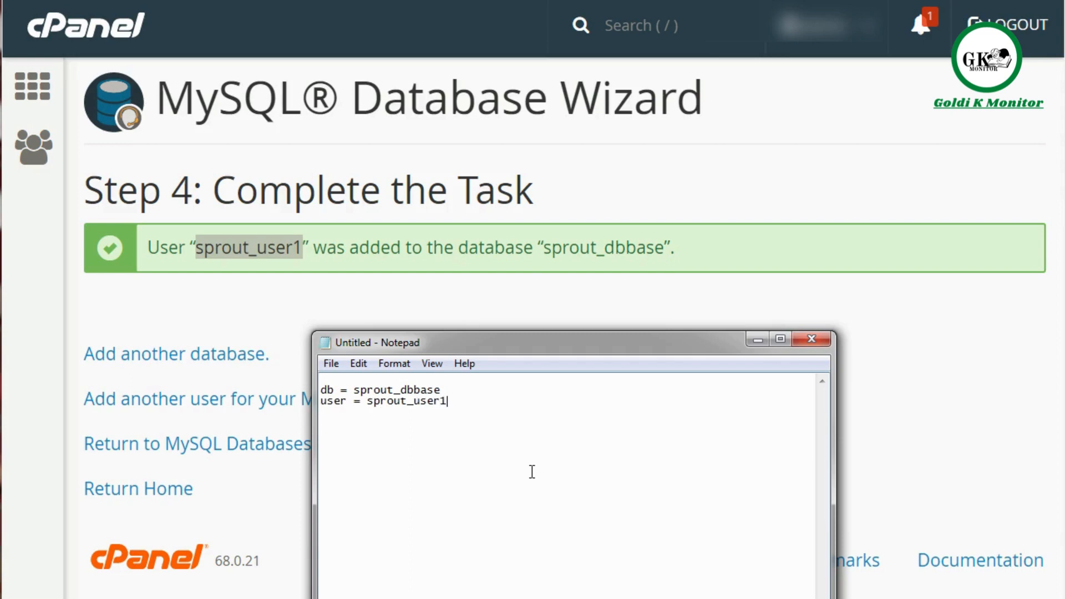
Step: Return to MySQL Databases in cPanel and review the current databases and their privileged users
left_click(624, 275)
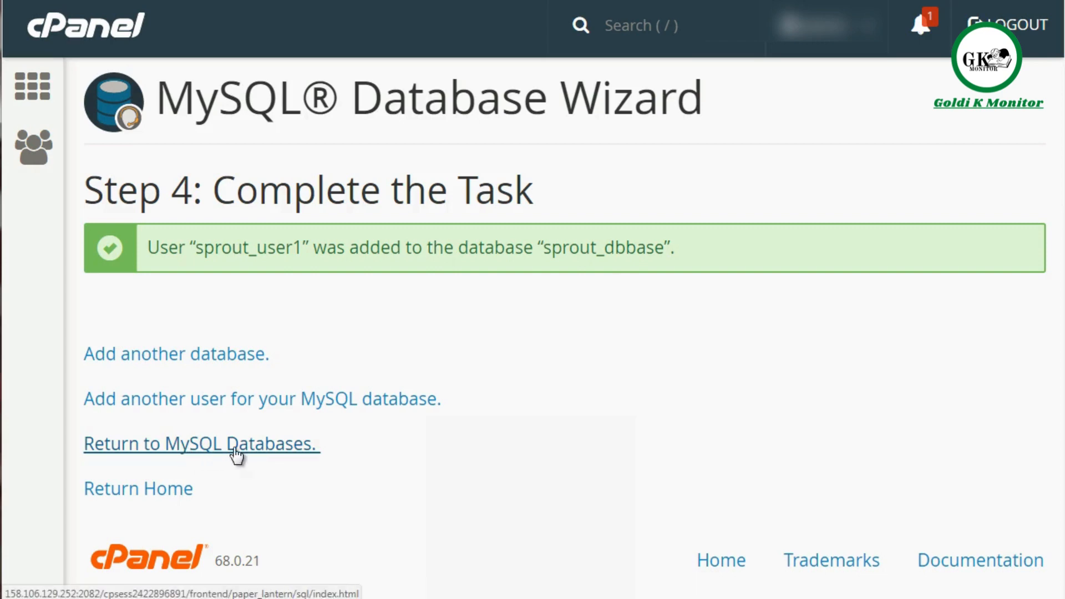
left_click(304, 452)
scroll(924, 289, "down", 8)
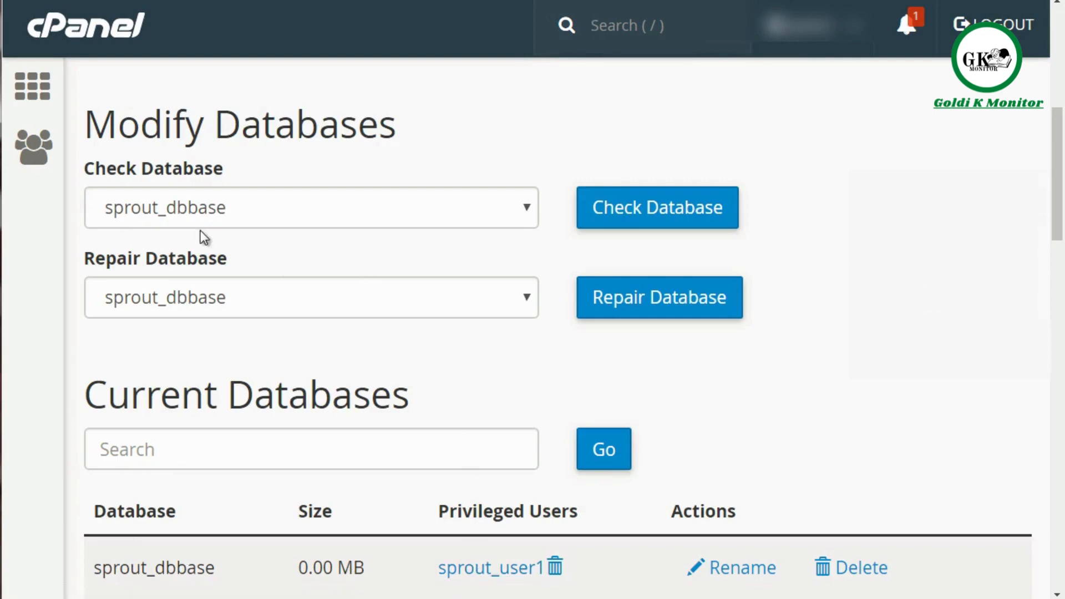
scroll(64, 218, "up", 5)
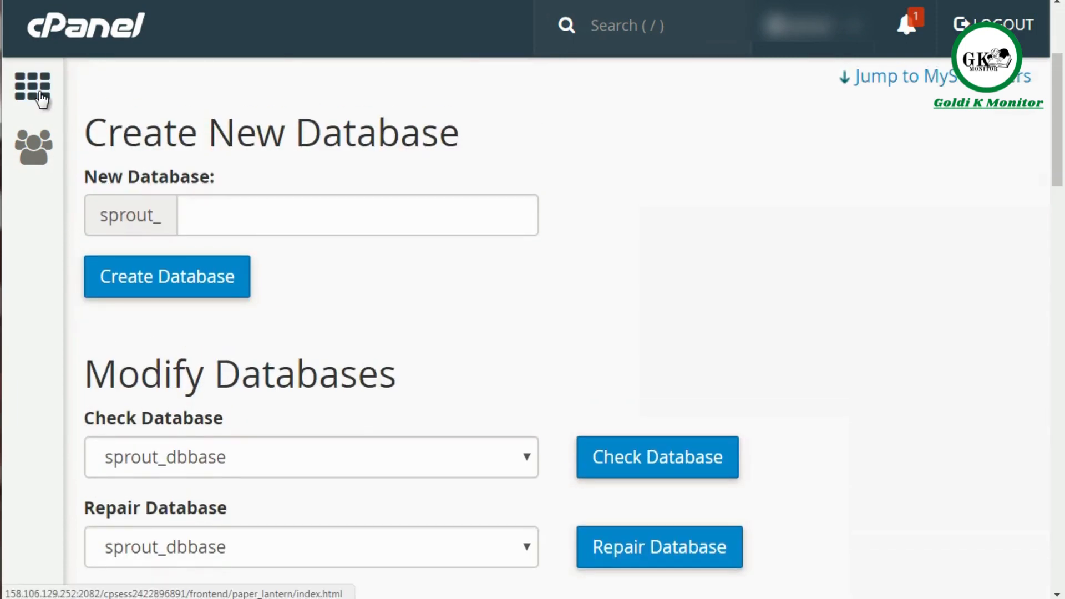
Step: Go back to the cPanel home page and open phpMyAdmin
left_click(69, 34)
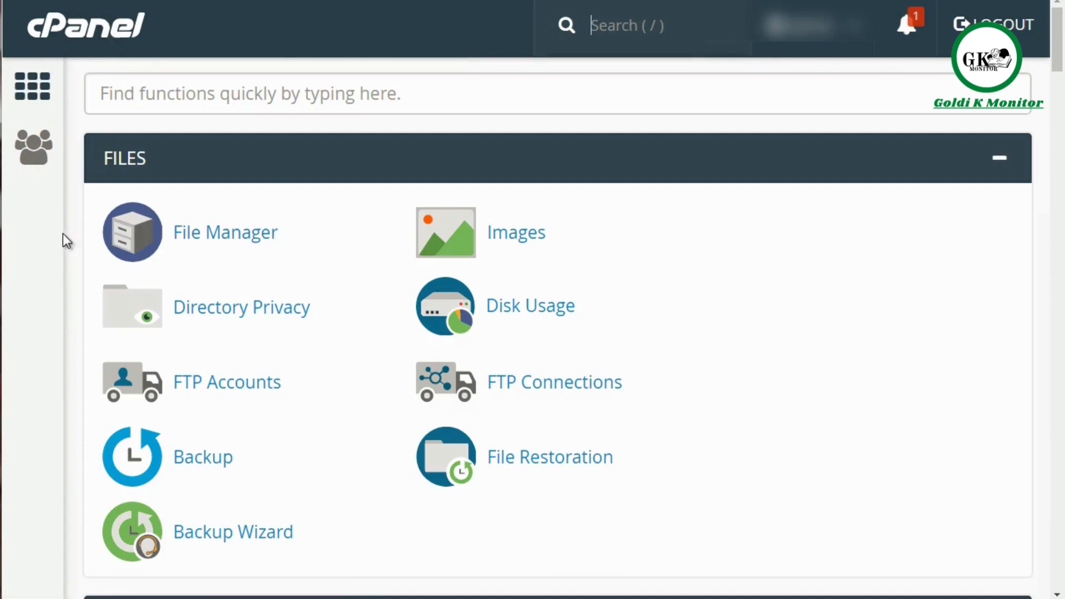
scroll(68, 229, "down", 9)
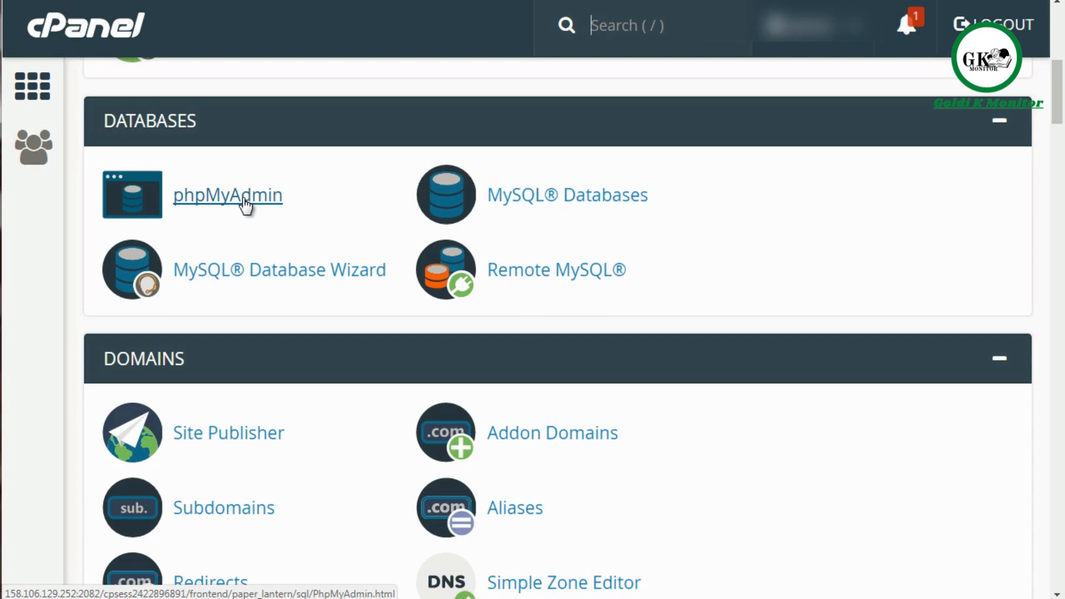
left_click(244, 201)
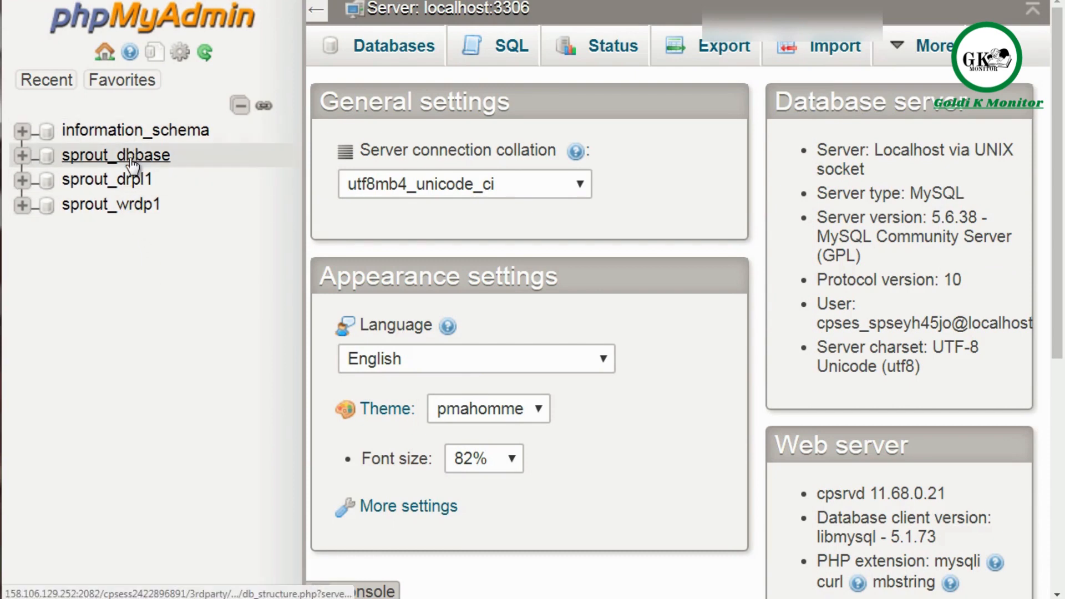
Step: Expand the sprout_dbbase database and look through the table list of the sprout_wrdp1 database
left_click(22, 157)
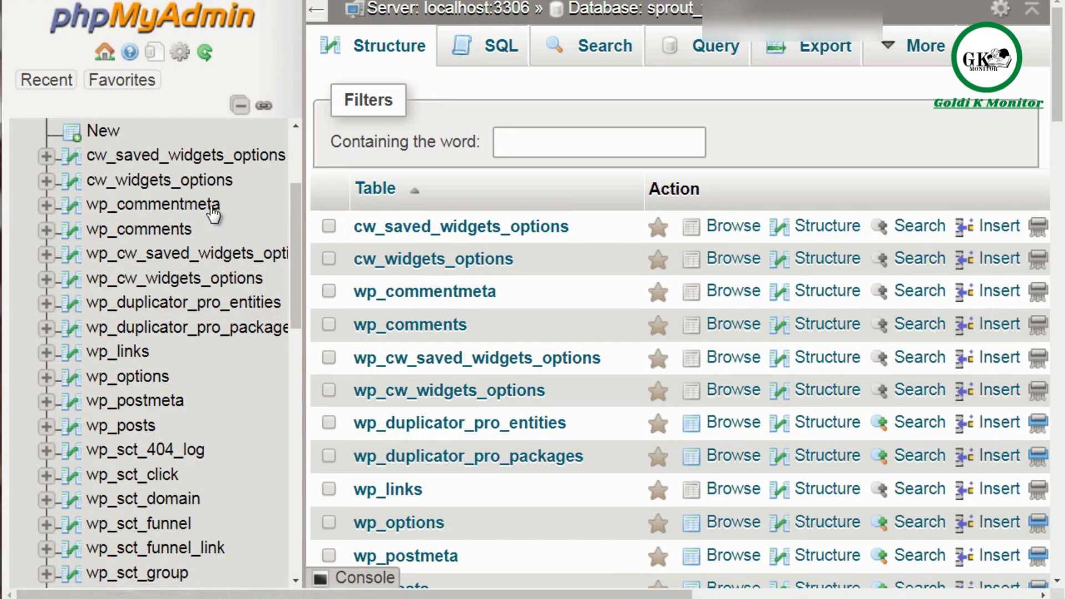
scroll(207, 205, "down", 3)
scroll(207, 205, "up", 6)
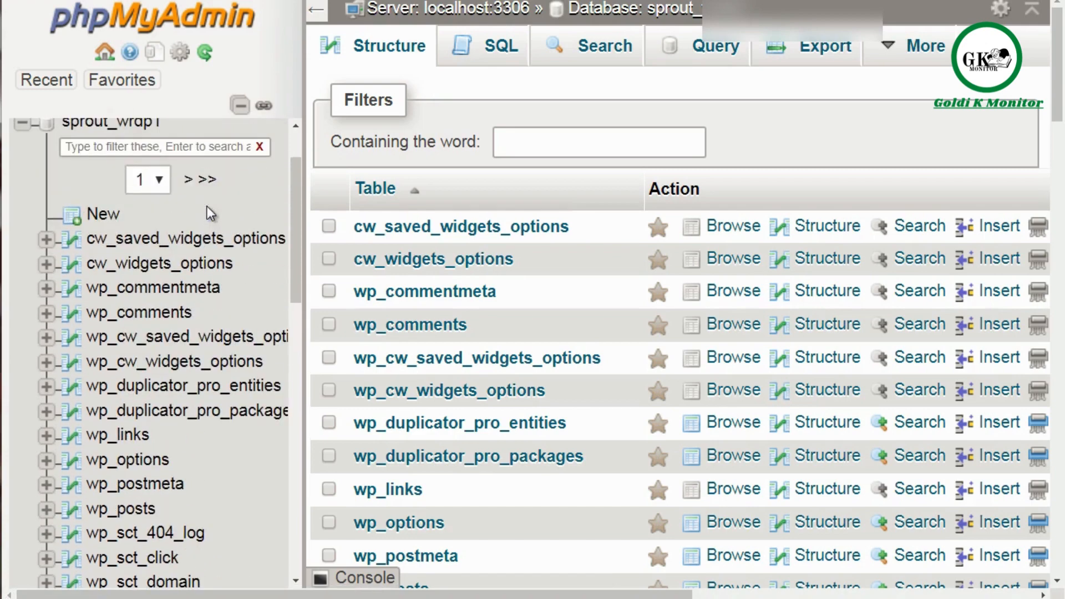
scroll(207, 205, "down", 3)
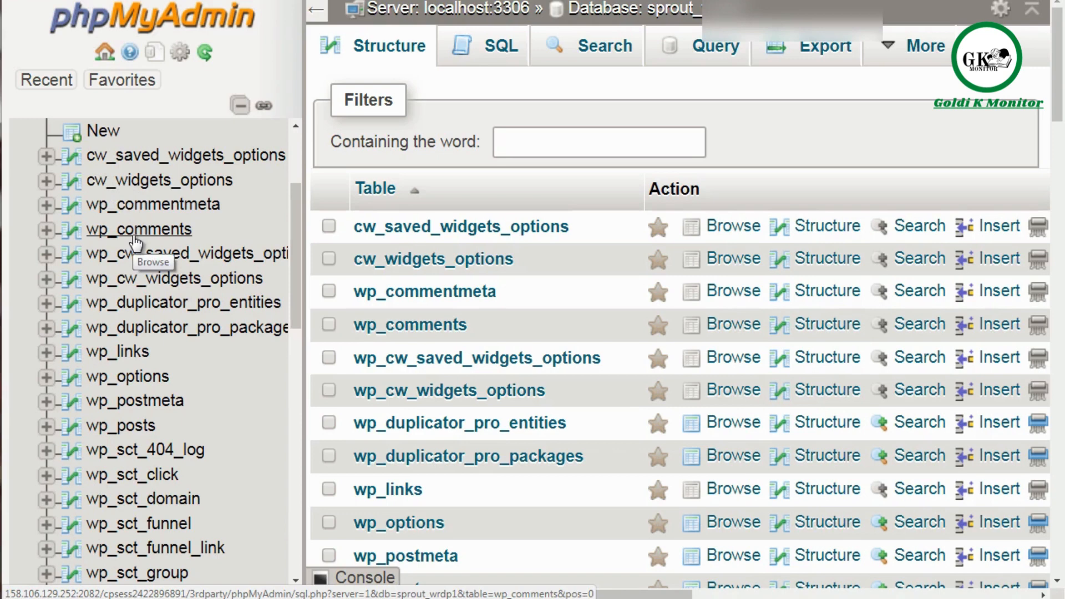
Step: Browse the records of the wp_comments table in the sprout_wrdp1 database
scroll(135, 238, "down", 3)
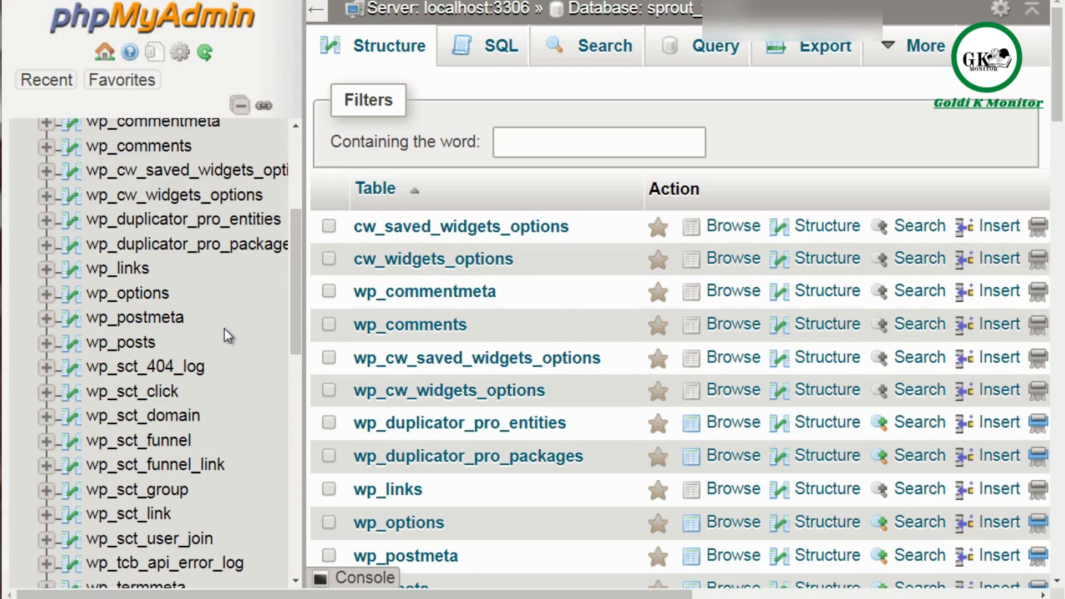
left_click(143, 147)
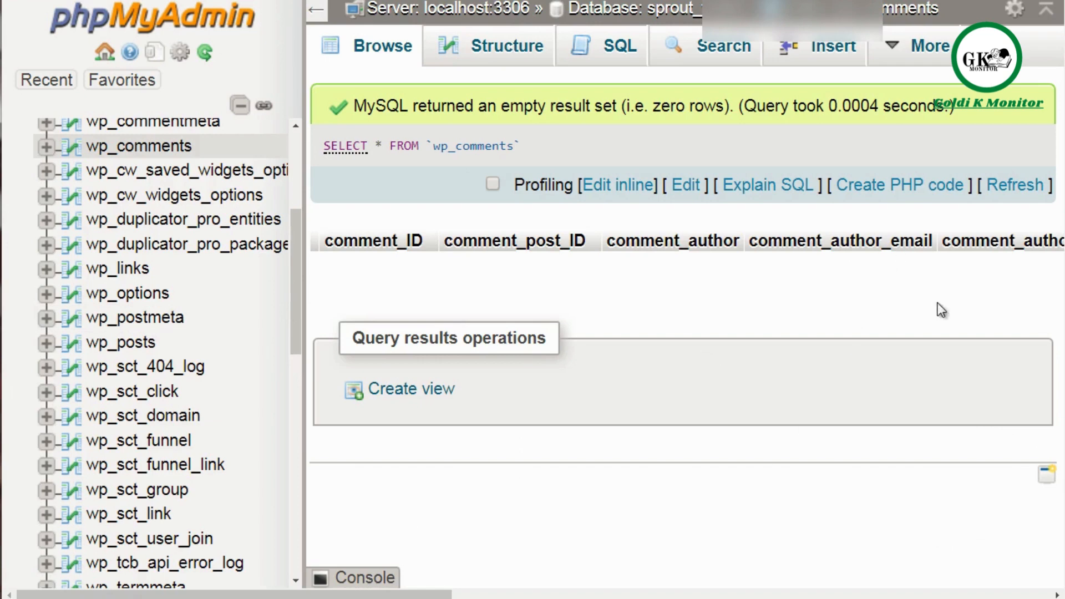
Step: Look through the other WordPress tables listed under the sprout_wrdp1 database, down to the wp_users and wp_wfBlocks tables
scroll(170, 229, "up", 3)
scroll(170, 229, "down", 3)
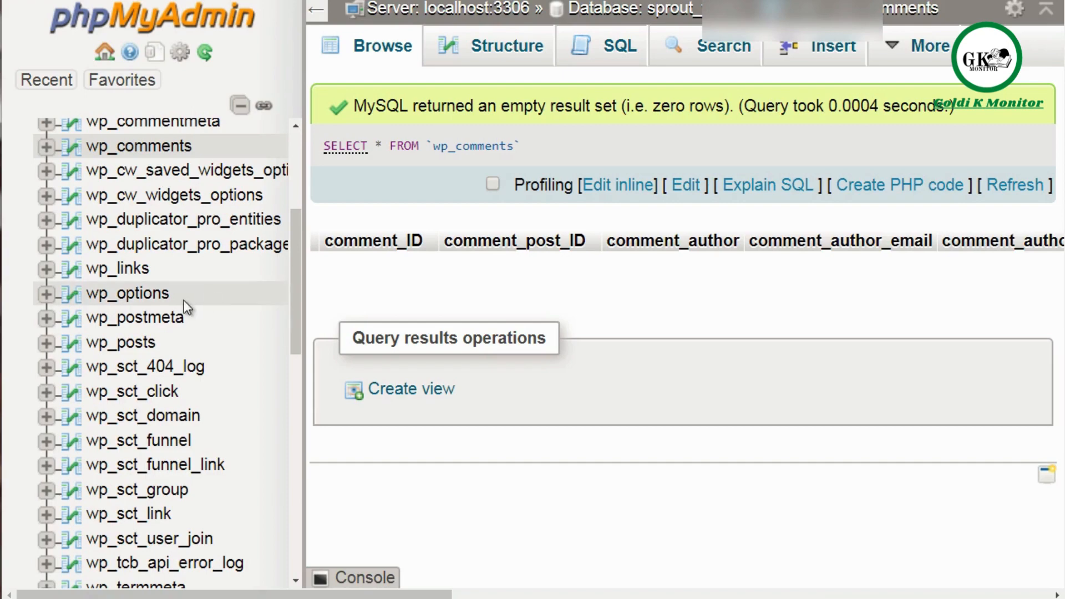
scroll(161, 315, "up", 1)
scroll(161, 319, "up", 4)
scroll(161, 319, "down", 10)
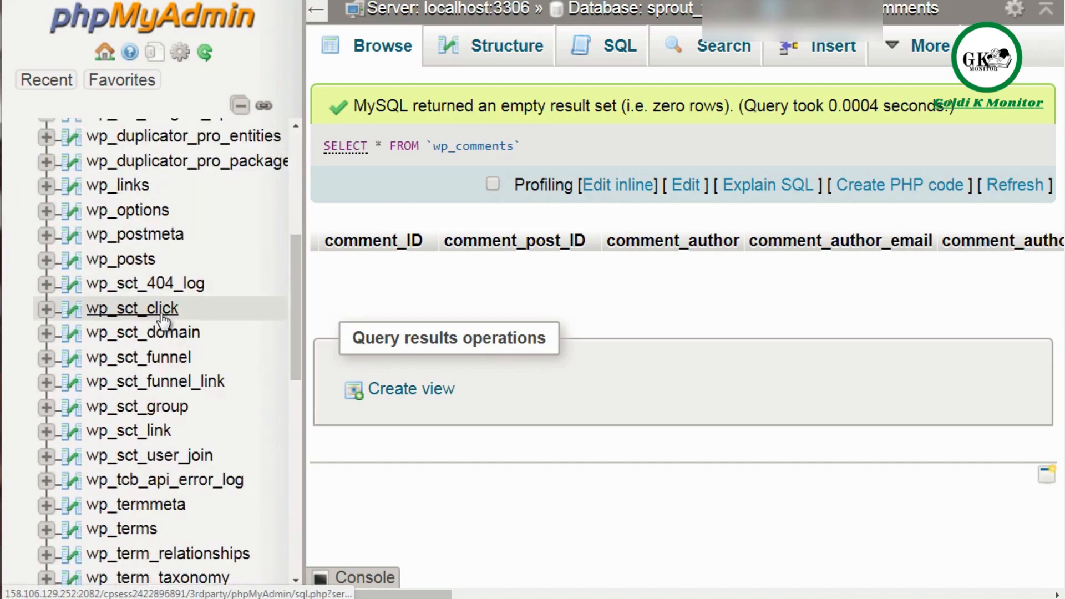
scroll(161, 321, "down", 6)
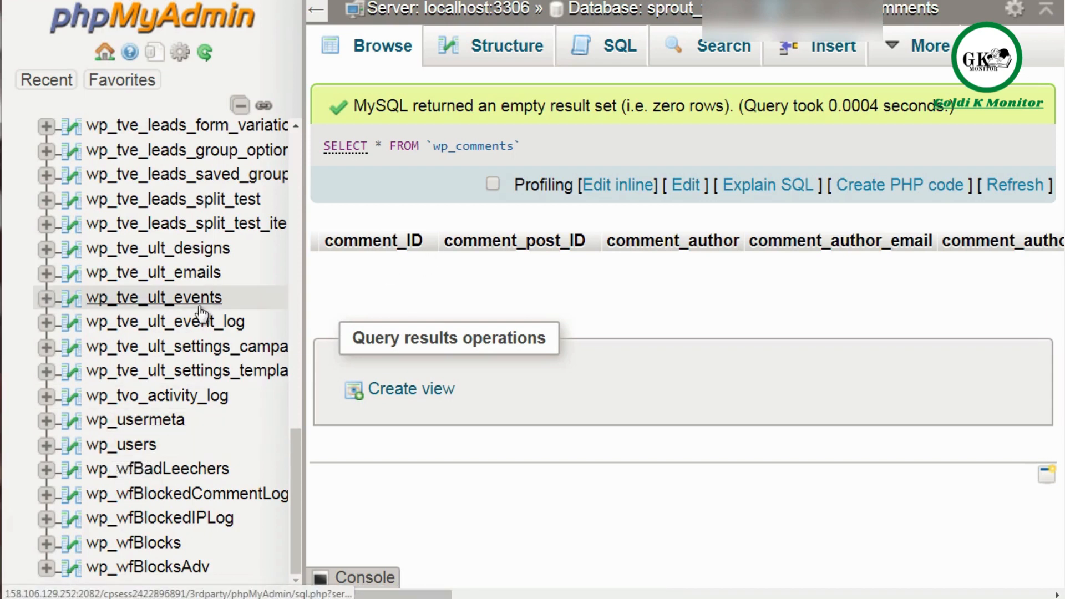
scroll(200, 314, "up", 3)
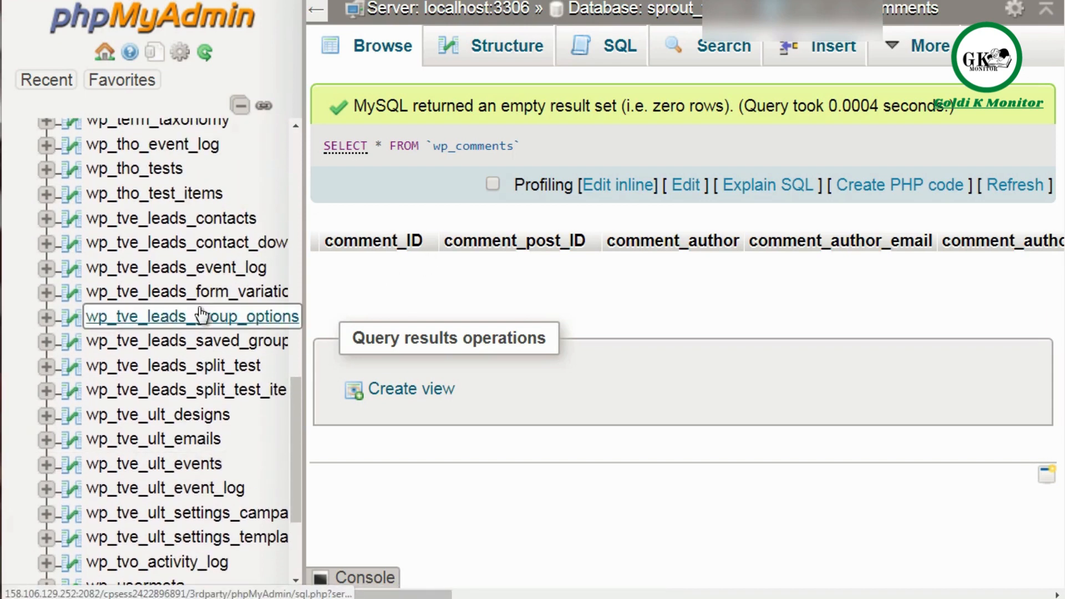
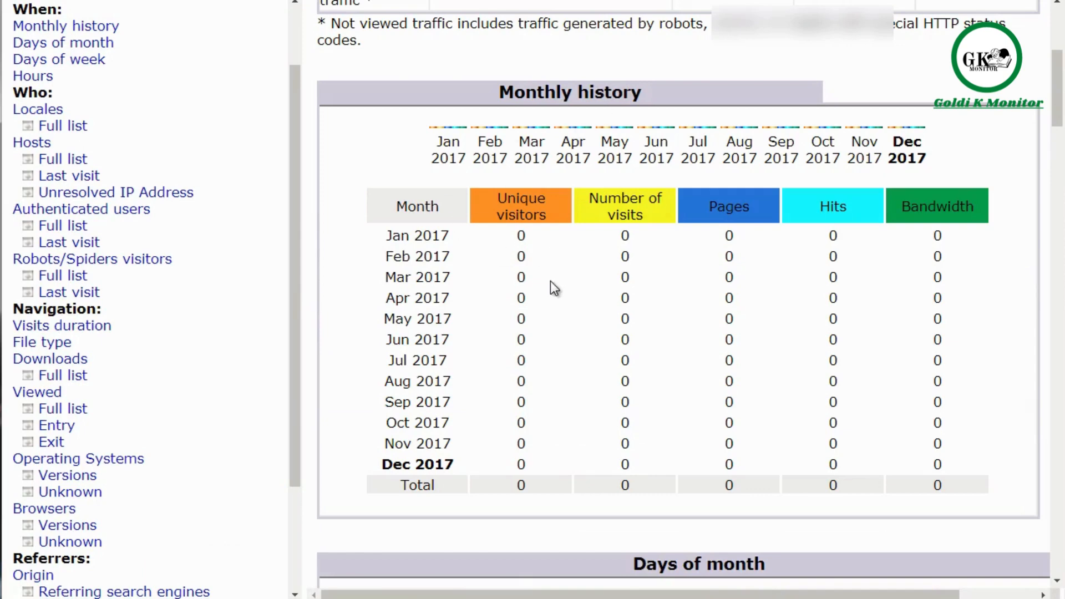
Step: Review the monthly history, days of month, days of week and hours tables in the site's traffic statistics
scroll(550, 281, "down", 8)
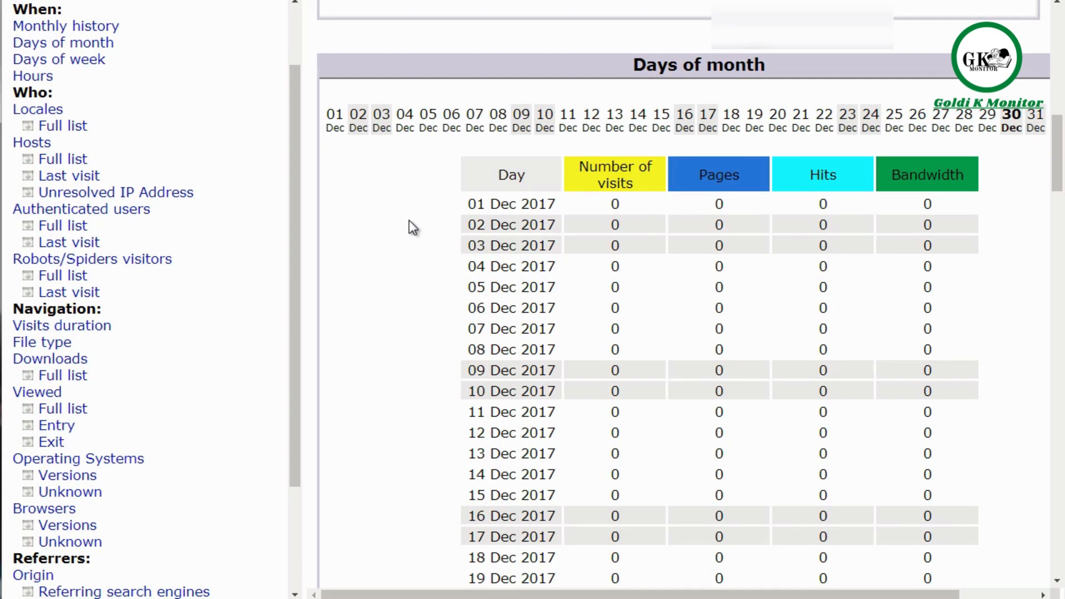
scroll(408, 222, "down", 2)
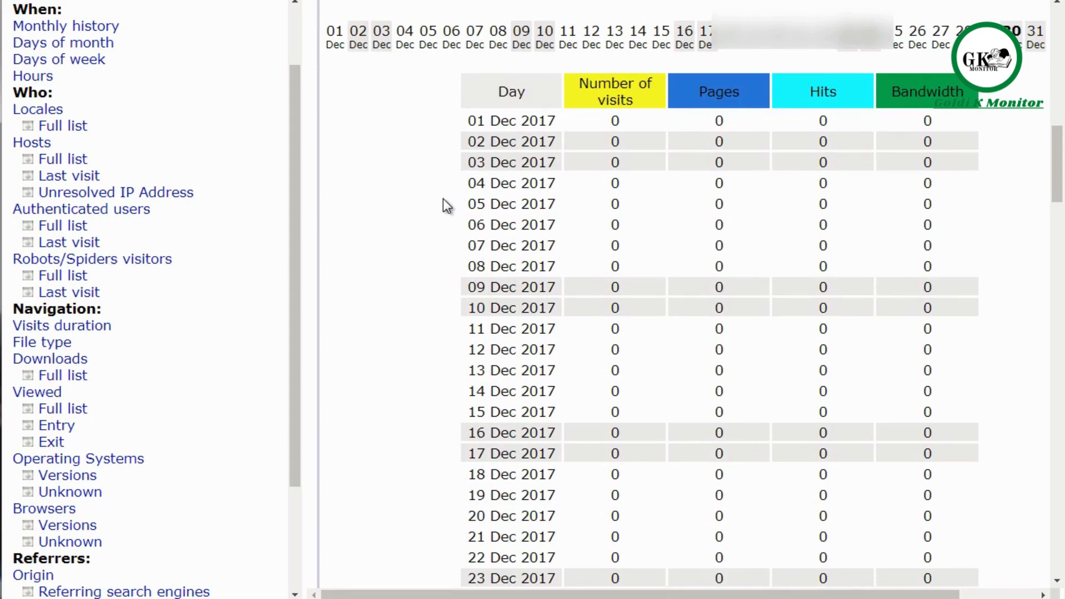
scroll(444, 198, "down", 12)
scroll(446, 205, "down", 3)
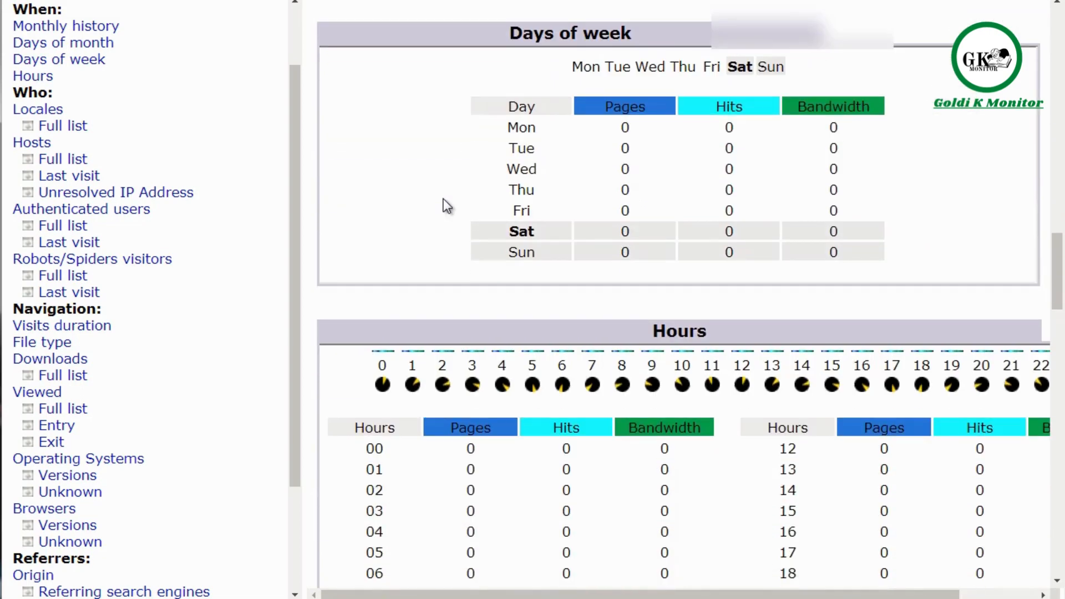
scroll(446, 205, "down", 4)
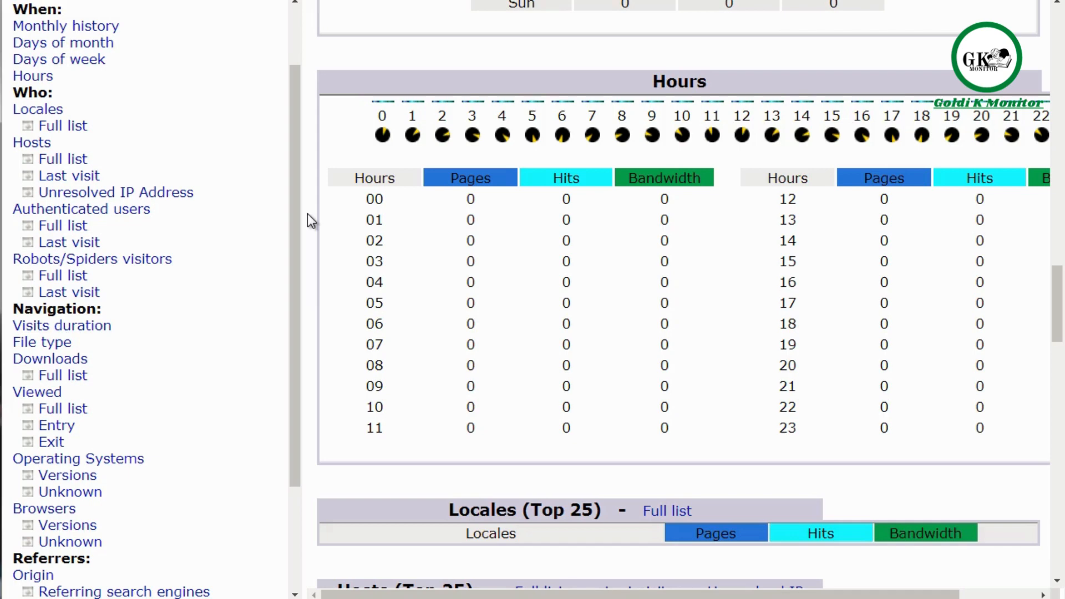
scroll(309, 221, "down", 1)
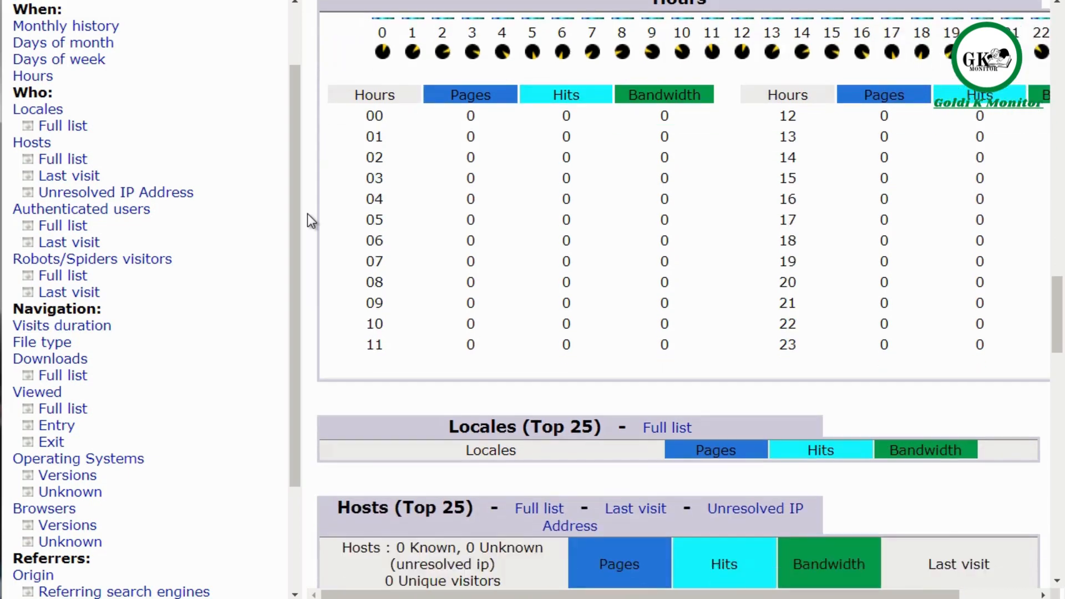
scroll(308, 220, "up", 1)
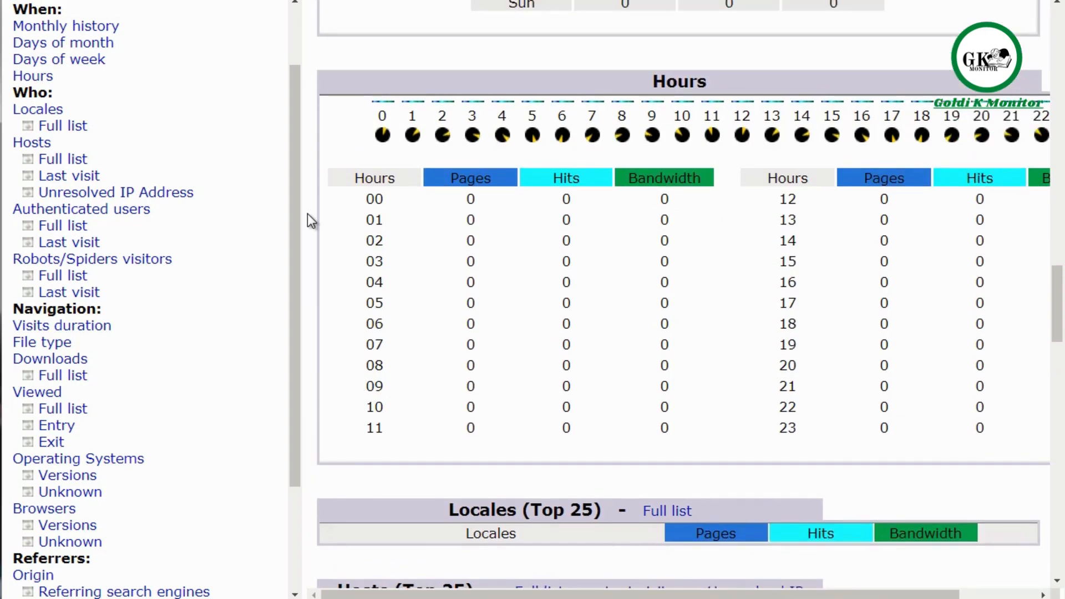
scroll(309, 217, "down", 4)
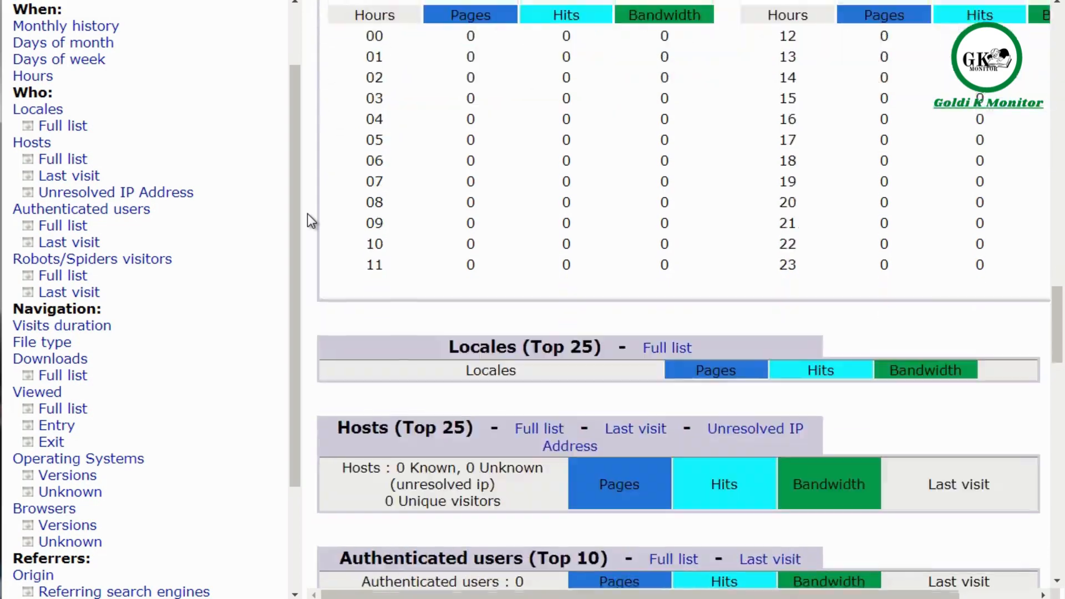
Step: Examine the locales, hosts, authenticated users and robots/spiders visitors sections of the traffic statistics
scroll(309, 221, "down", 1)
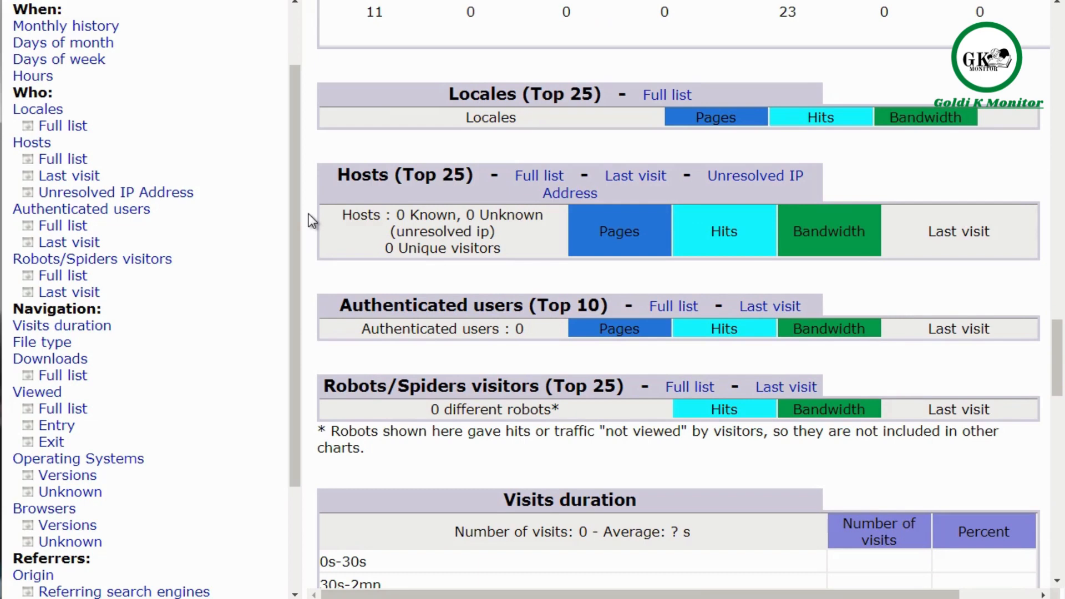
scroll(316, 205, "down", 1)
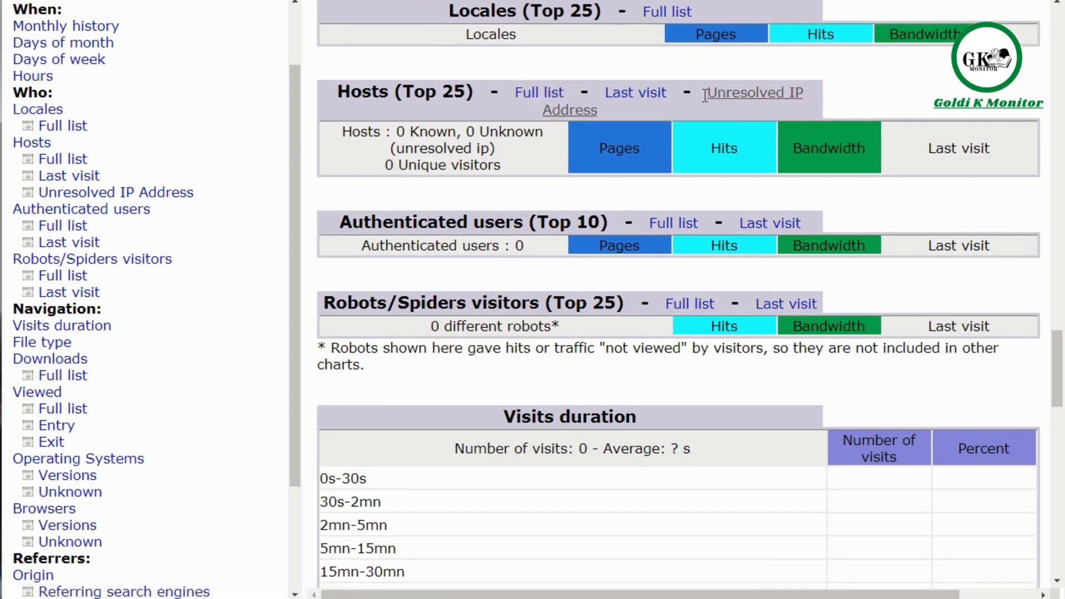
scroll(341, 201, "up", 2)
scroll(344, 199, "down", 5)
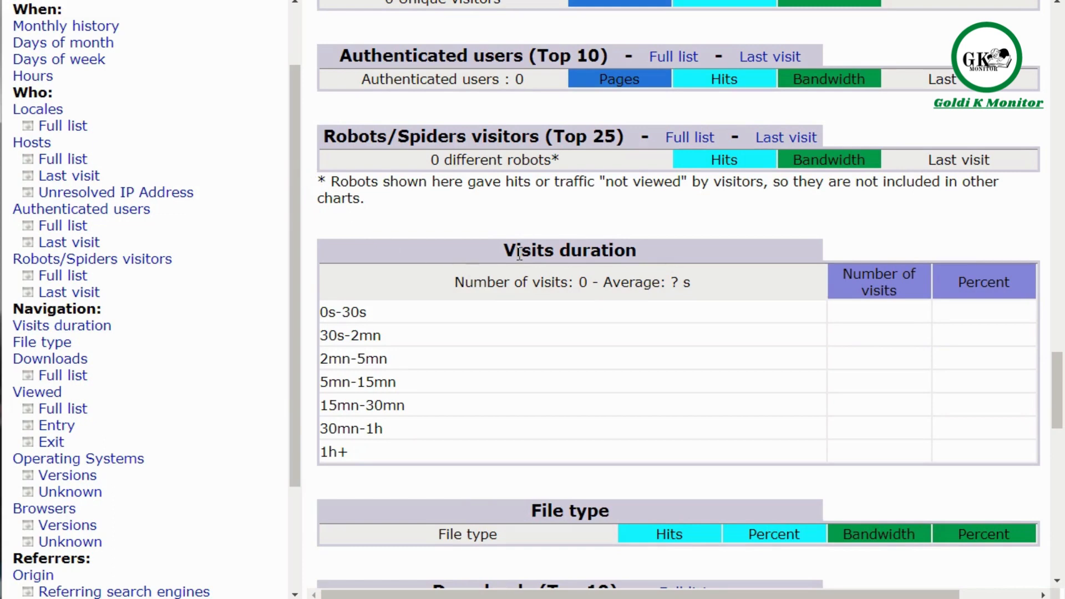
Step: Examine the visits duration, file type, downloads and pages-URL sections of the traffic statistics
scroll(438, 266, "down", 3)
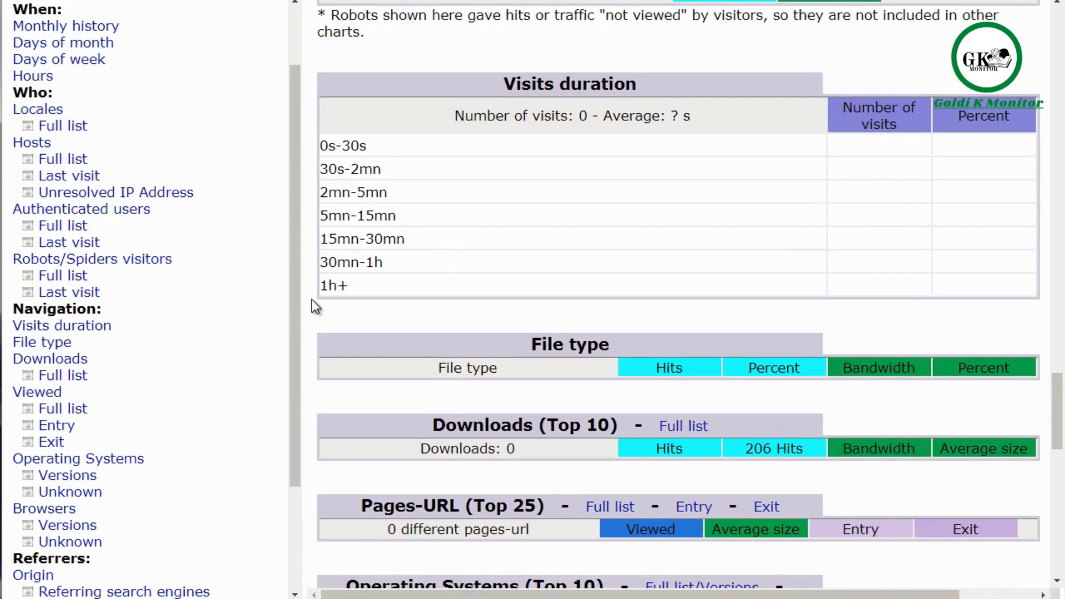
scroll(312, 311, "down", 2)
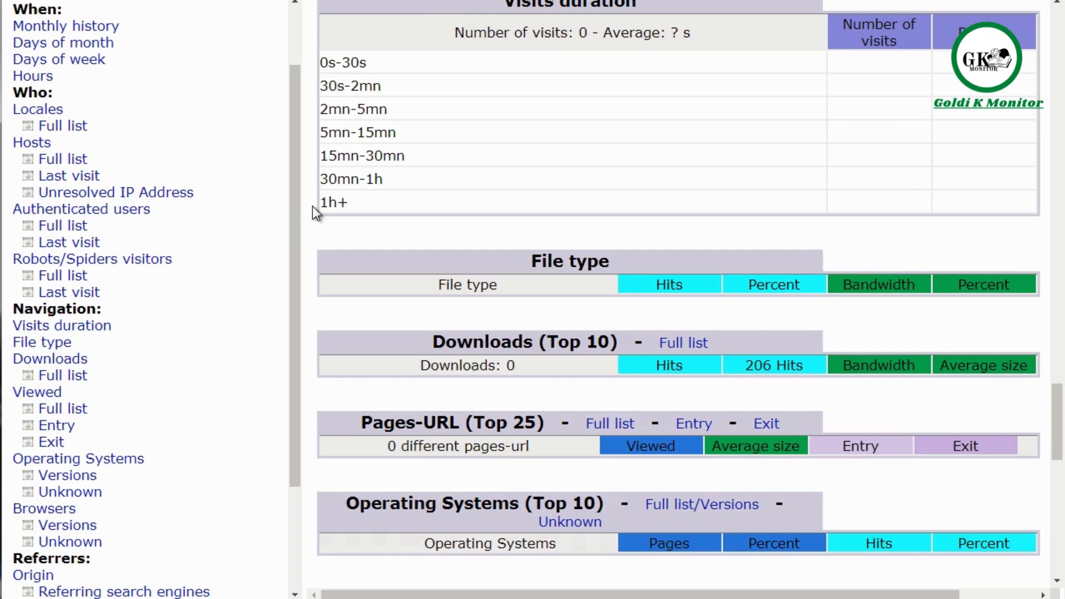
scroll(307, 214, "down", 5)
scroll(331, 172, "up", 2)
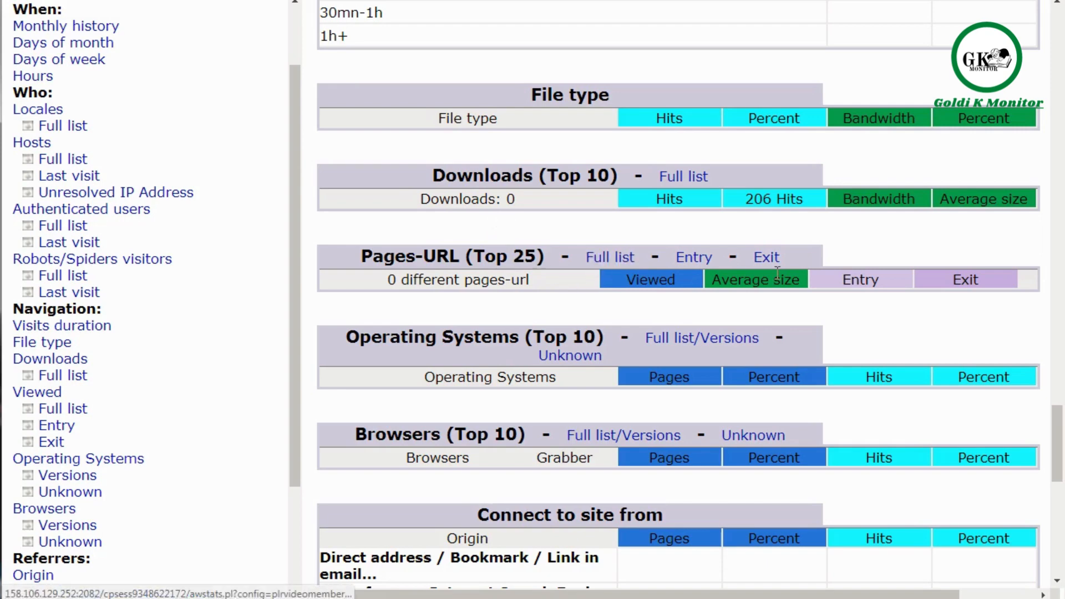
scroll(423, 270, "up", 1)
scroll(422, 261, "down", 4)
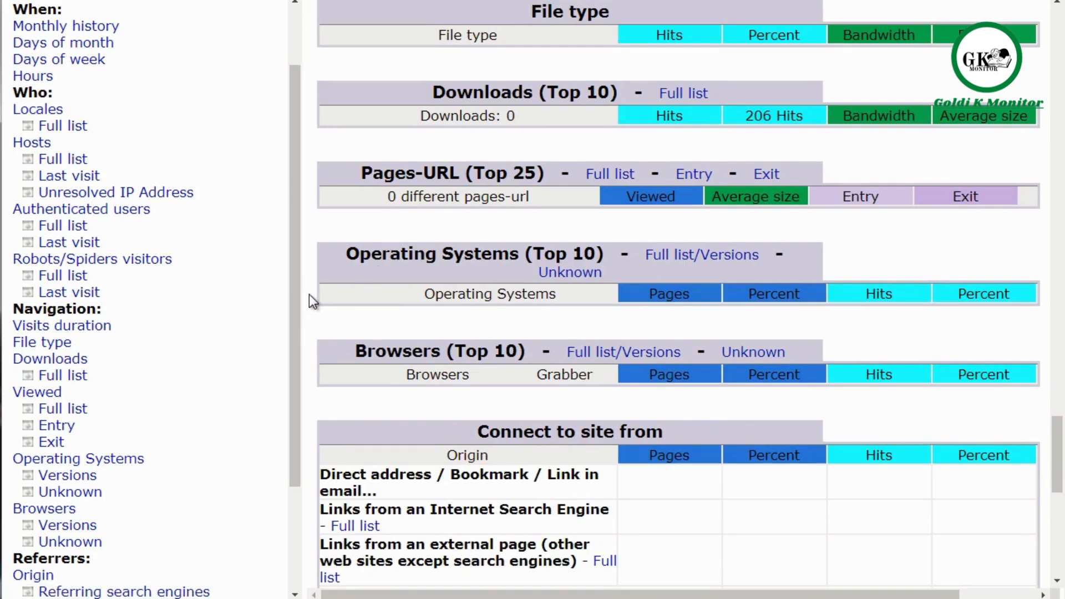
Step: Look through the operating systems, browsers, connection origins, search keyphrases, miscellaneous and HTTP status code sections, and return to the earlier sections
scroll(309, 297, "down", 4)
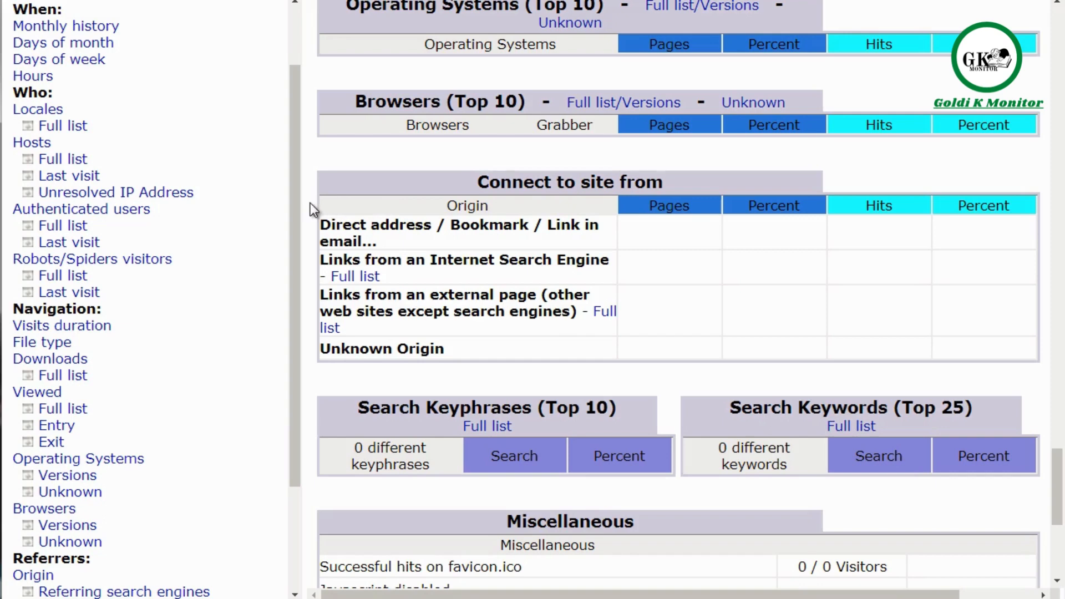
scroll(310, 202, "down", 5)
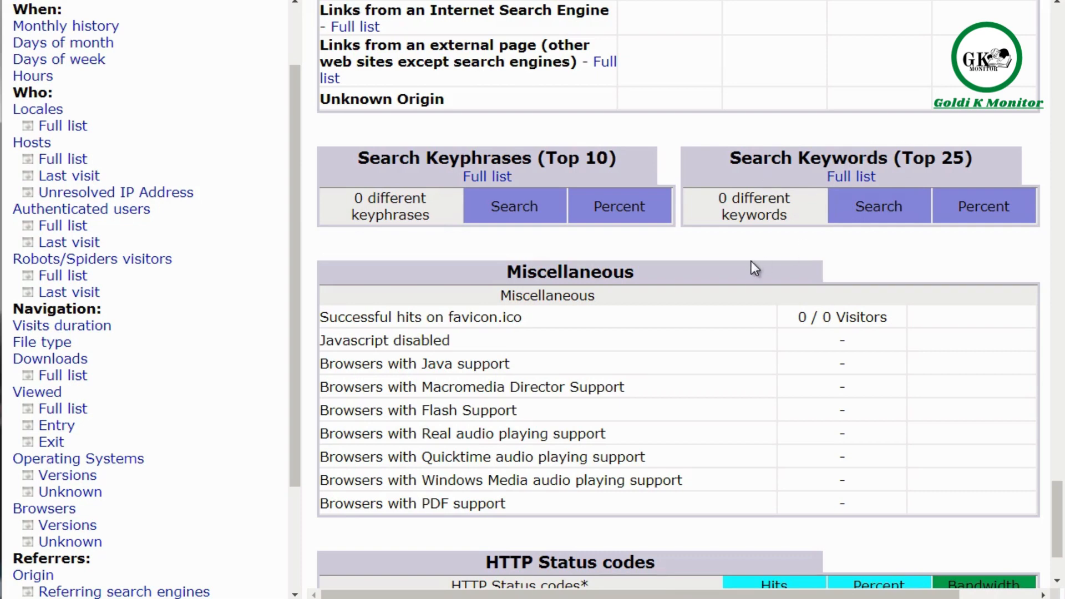
scroll(560, 344, "down", 2)
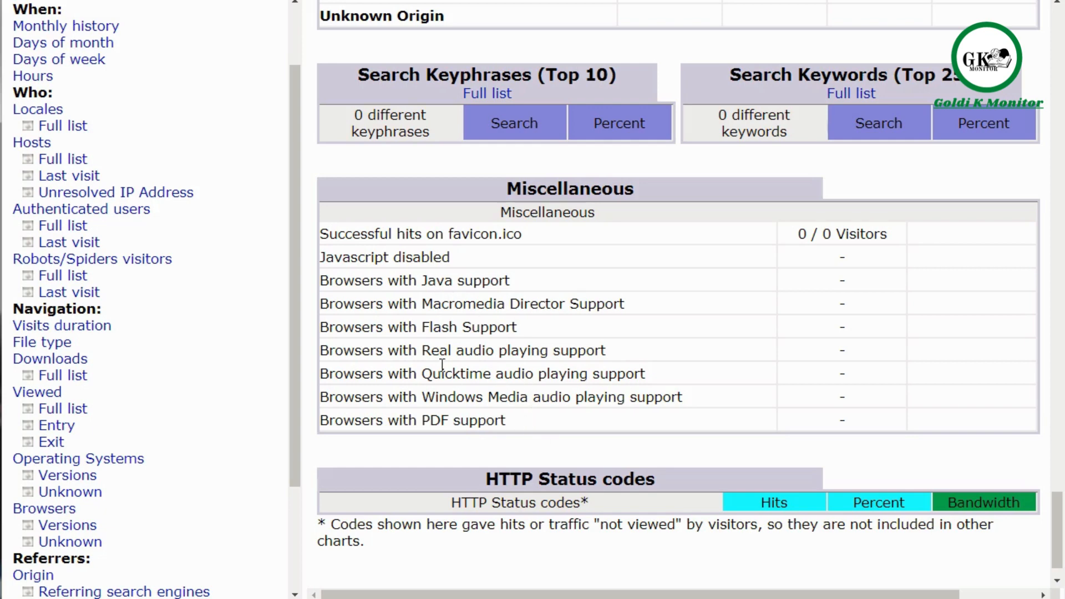
scroll(442, 365, "down", 2)
scroll(442, 365, "up", 9)
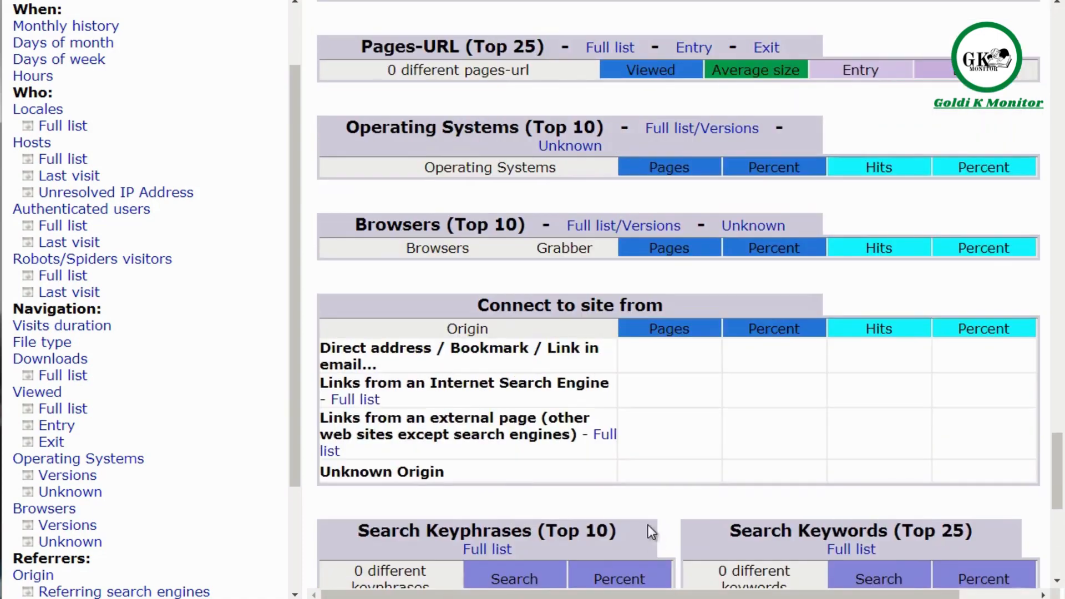
scroll(551, 476, "up", 15)
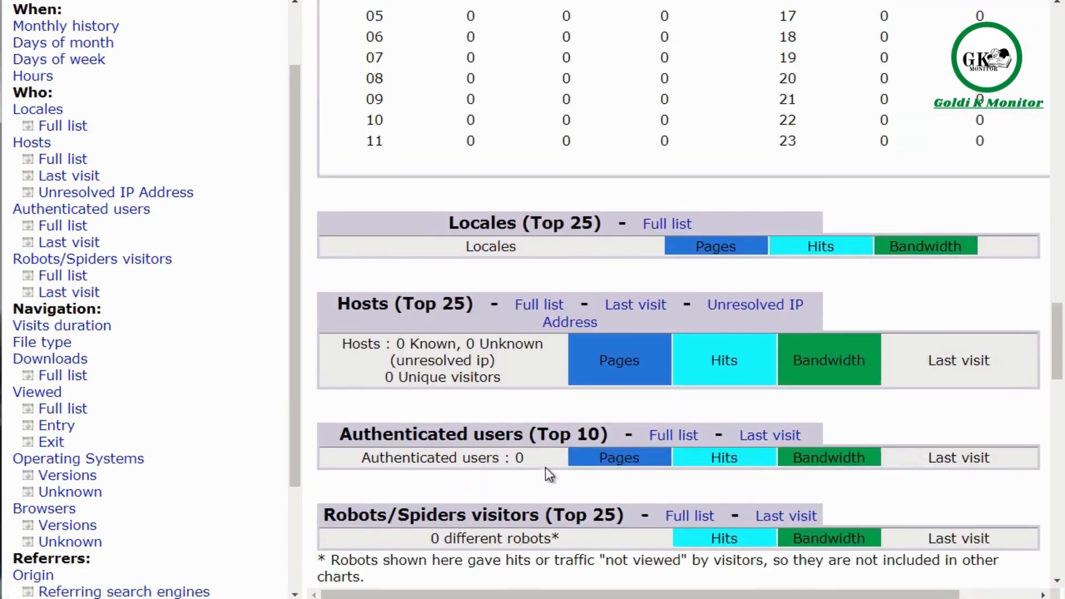
scroll(544, 472, "up", 7)
scroll(544, 472, "down", 3)
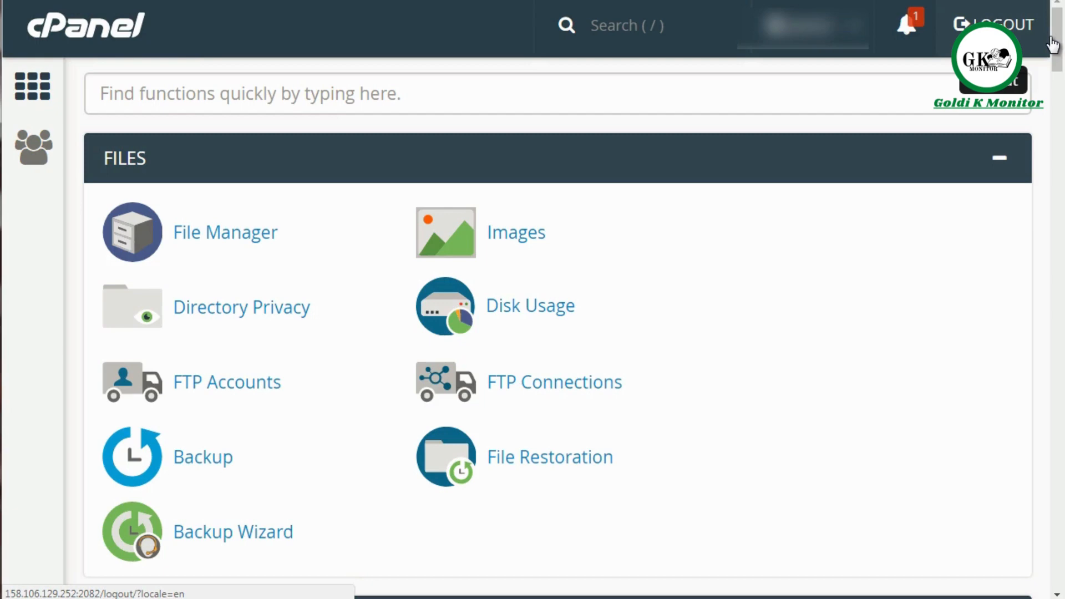
Step: Open the Blogs category of the Softaculous Apps Installer from the cPanel home page and expand its script list
left_click_drag(1059, 47, 1061, 418)
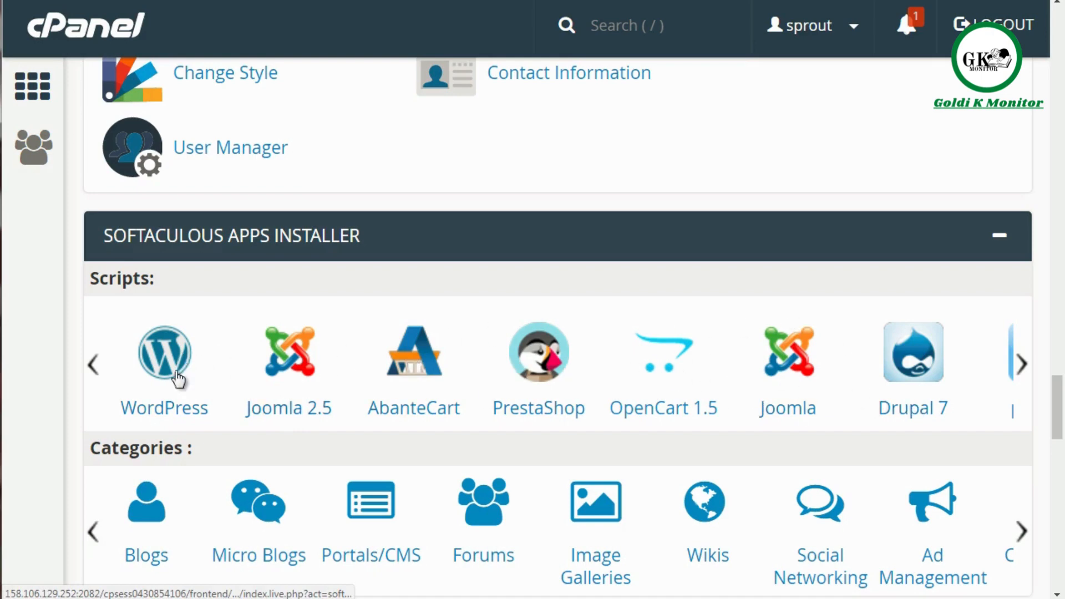
left_click(135, 514)
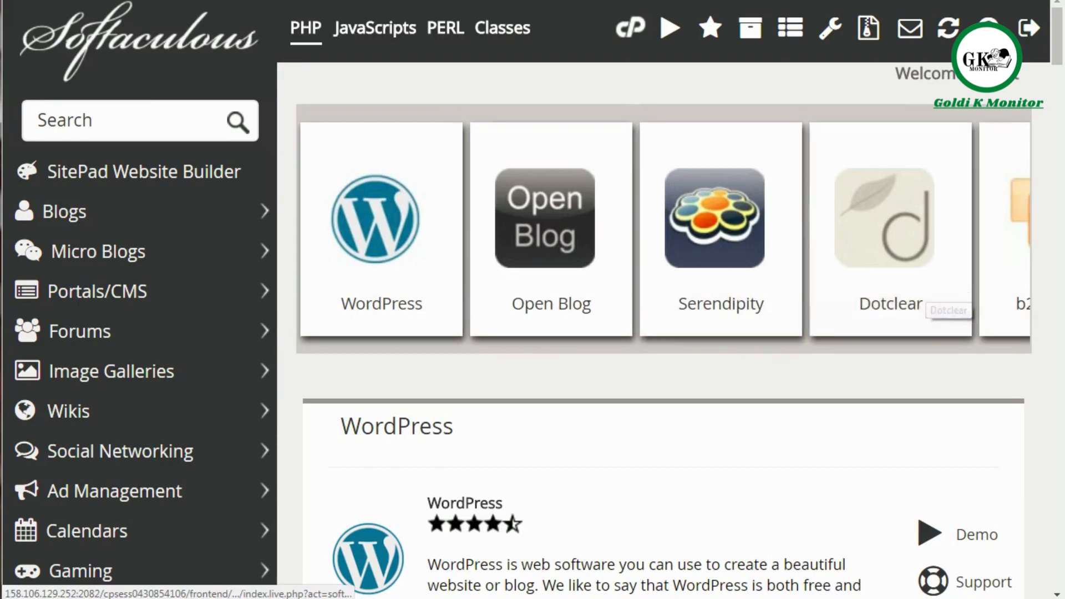
mouse_move(1059, 39)
left_mouse_down()
mouse_move(1055, 385)
mouse_move(1058, 45)
left_mouse_up()
left_click(118, 146)
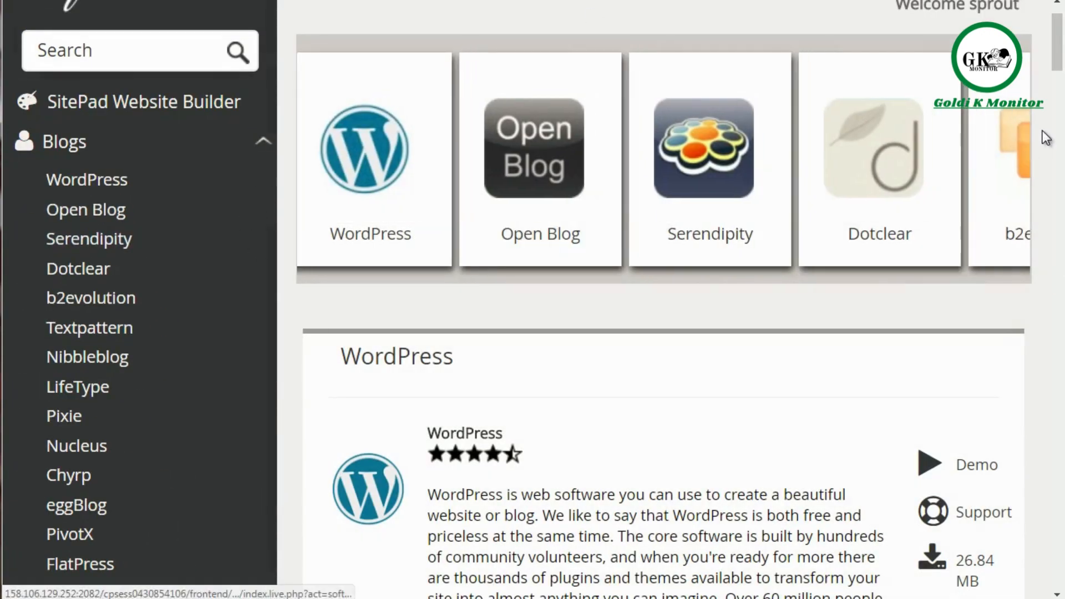
Step: Browse the scripts offered in the Portals/CMS and Forums categories, and return to the Blogs list
left_click_drag(1060, 36, 1061, 80)
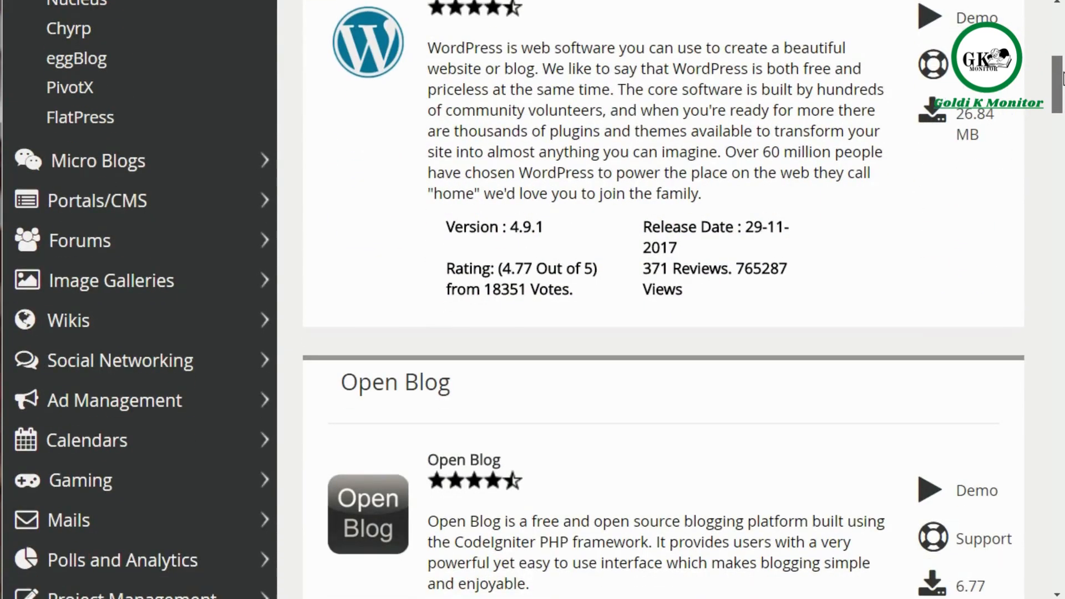
left_click(193, 206)
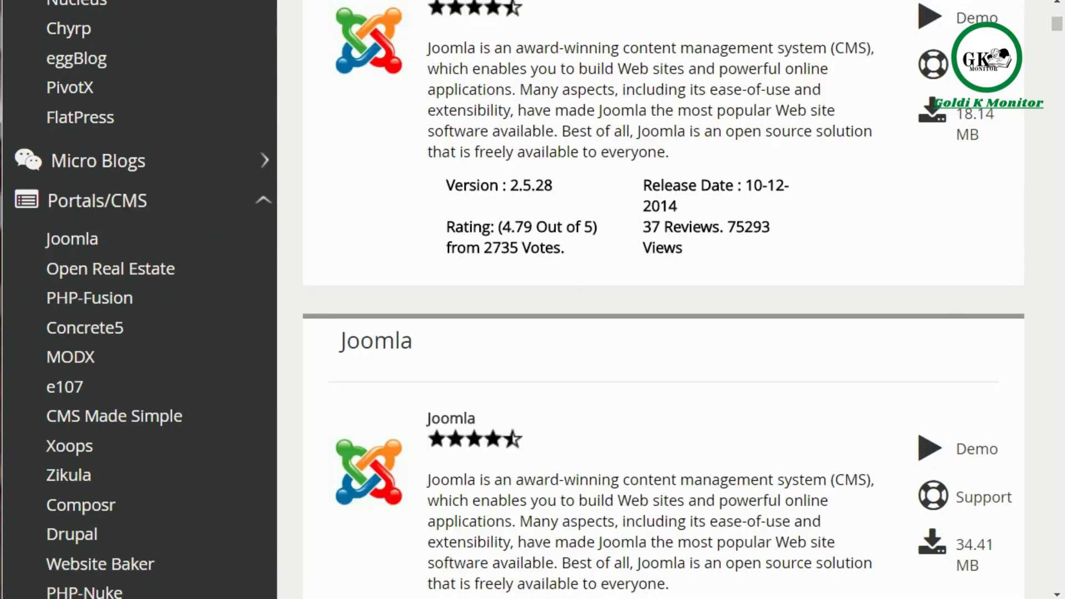
left_click_drag(1057, 28, 1061, 65)
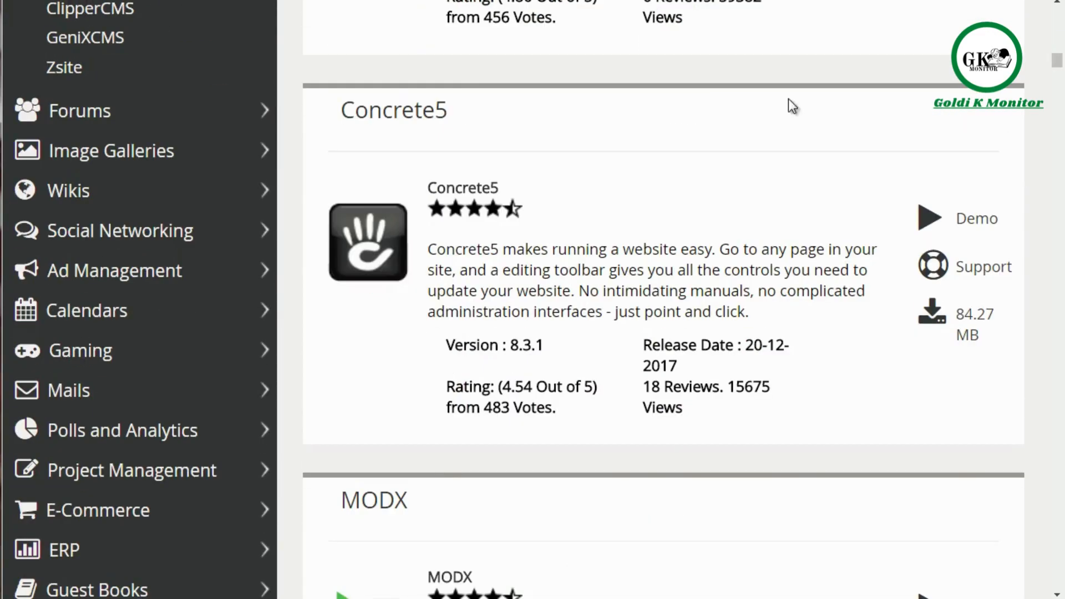
left_click(229, 119)
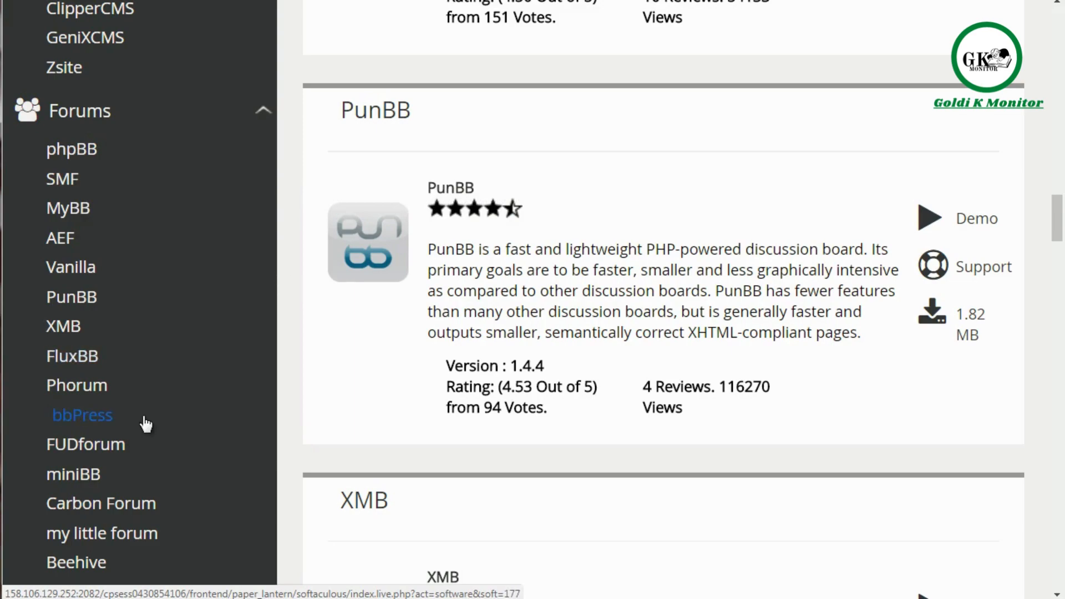
left_click_drag(1058, 217, 1062, 261)
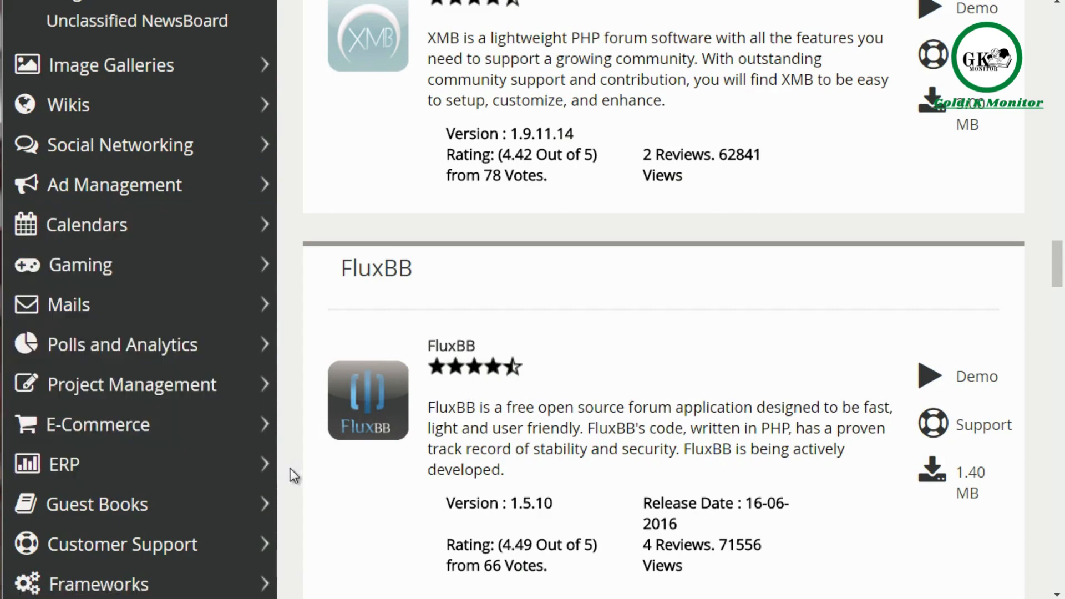
left_click_drag(1057, 279, 1059, 26)
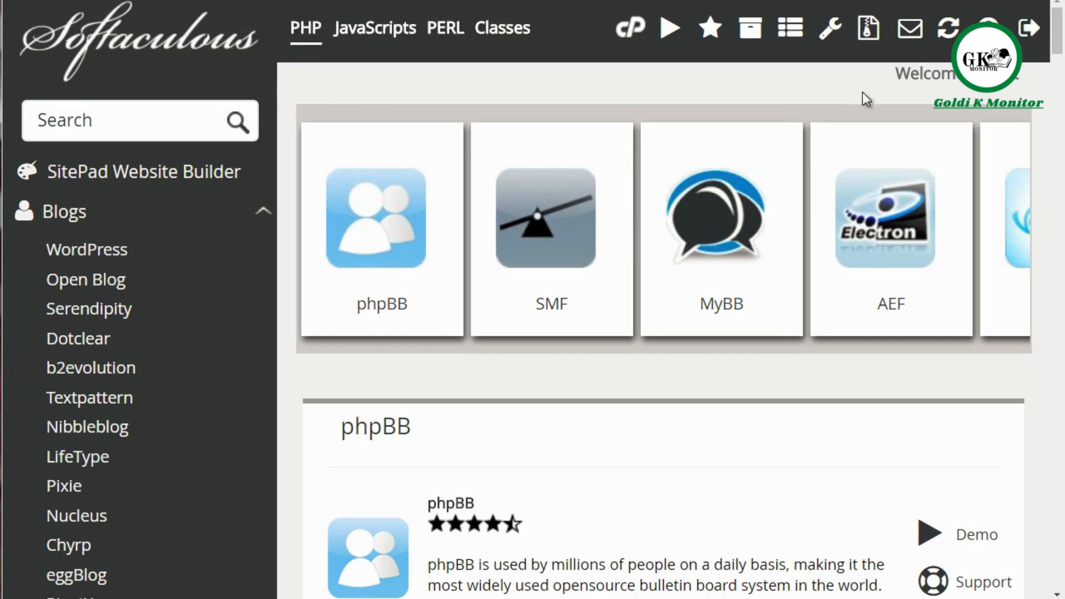
left_click_drag(1059, 35, 1059, 43)
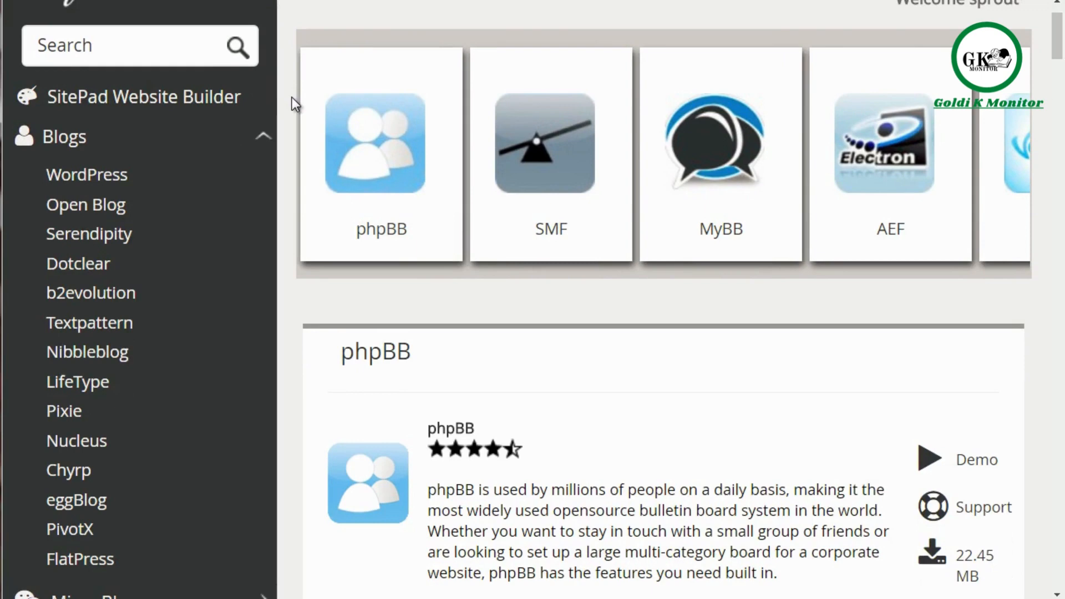
Step: Open WordPress from the Blogs scripts and go to the Software Setup section of its installation form
left_click(178, 173)
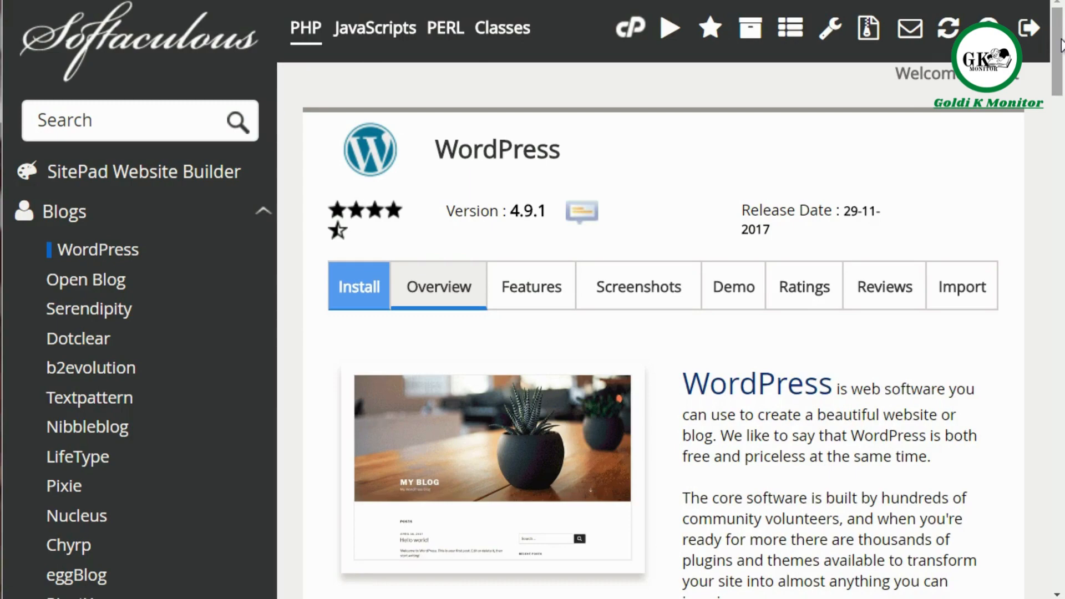
left_click_drag(1061, 46, 1060, 120)
left_click(763, 390)
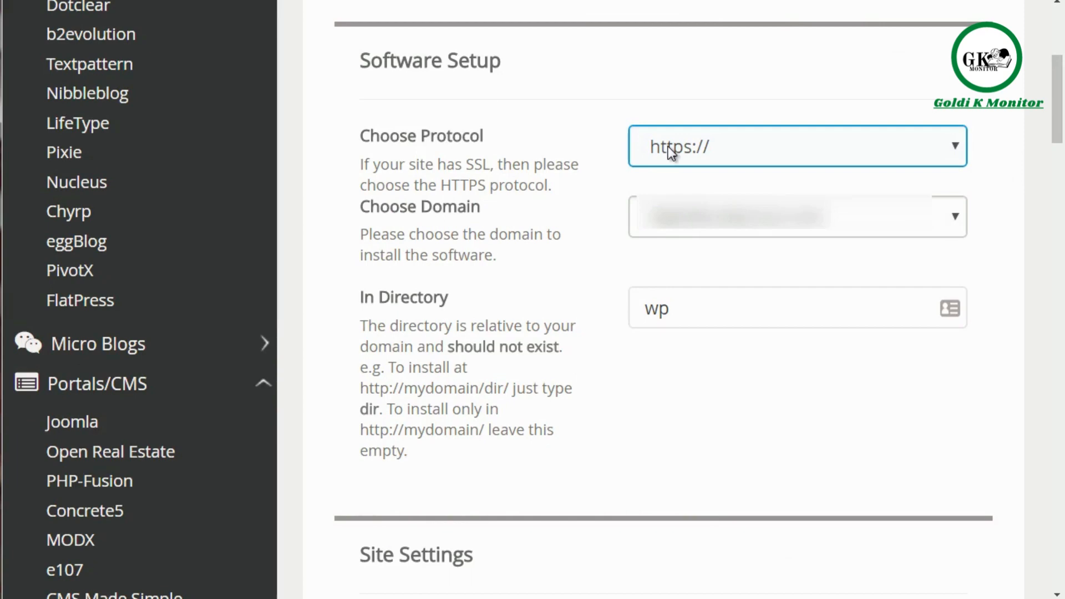
left_click(728, 145)
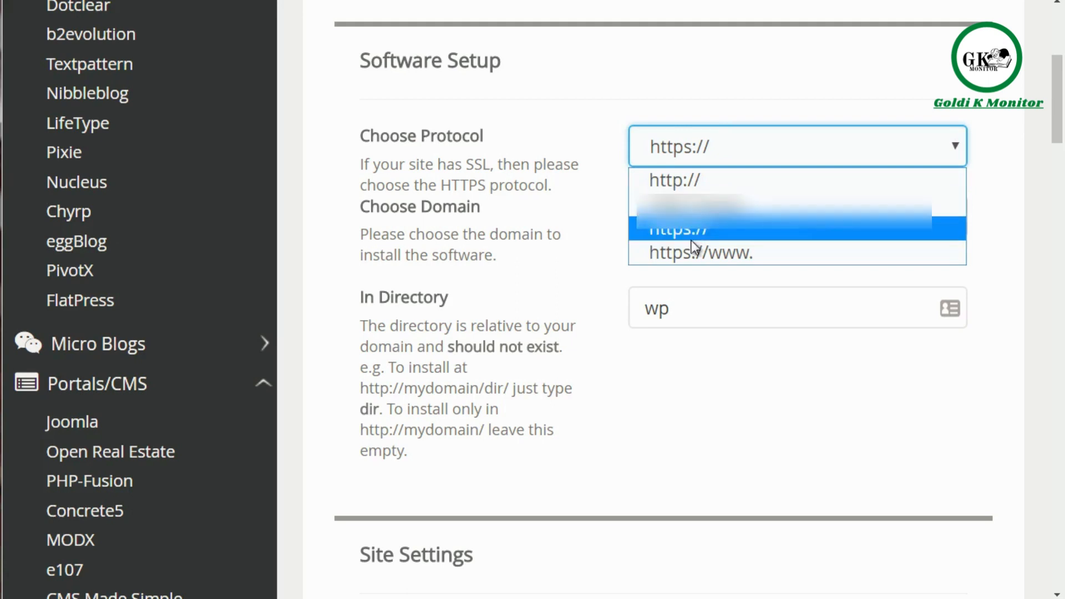
left_click(600, 257)
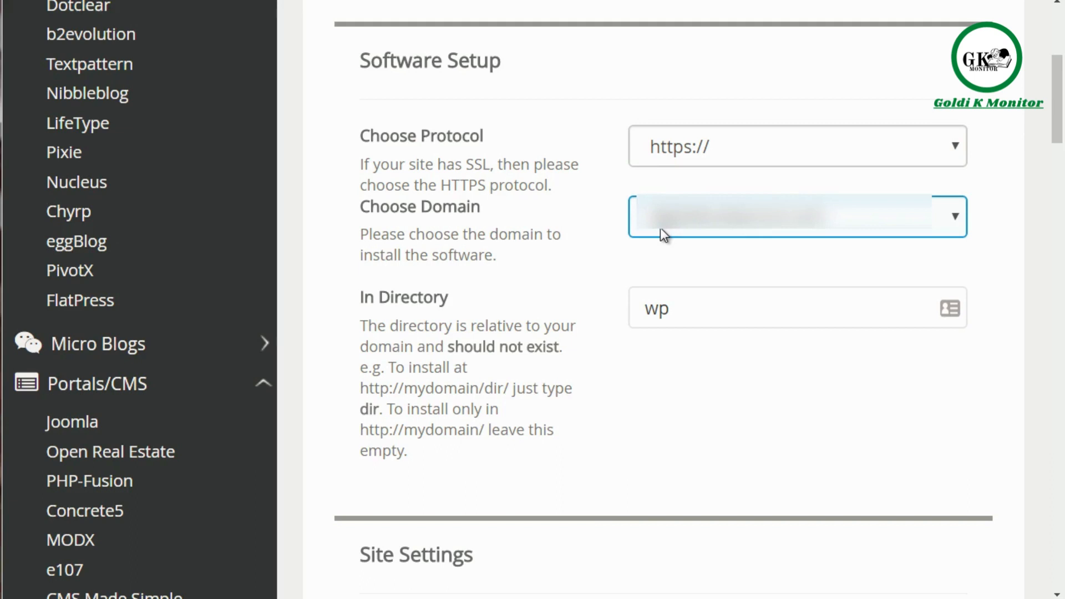
Step: Clear the installation directory and enter wp in it again
left_click_drag(680, 308, 635, 306)
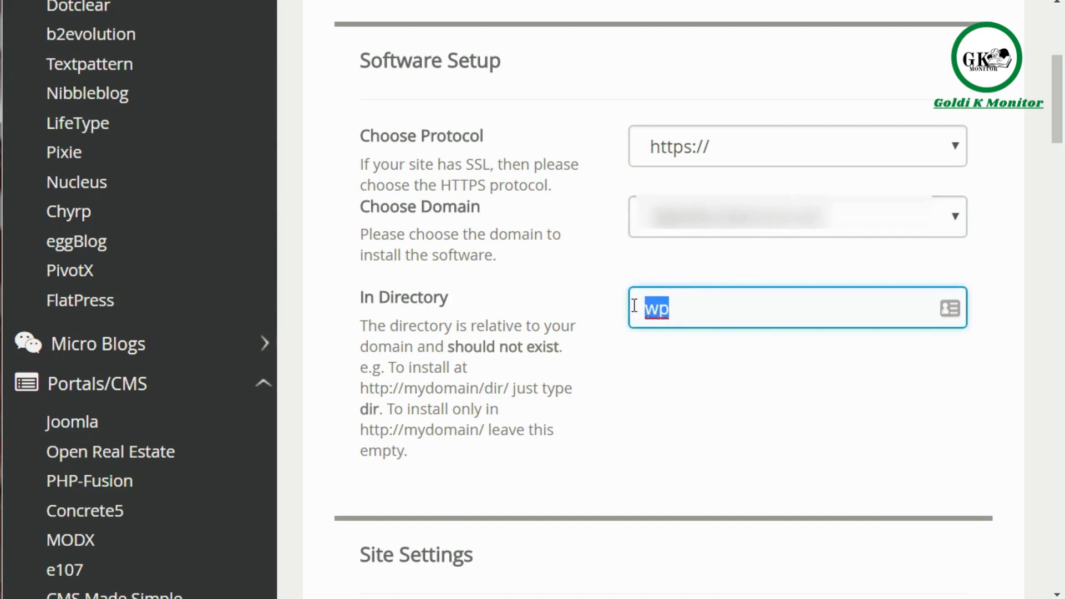
key("BackSpace")
left_click(644, 400)
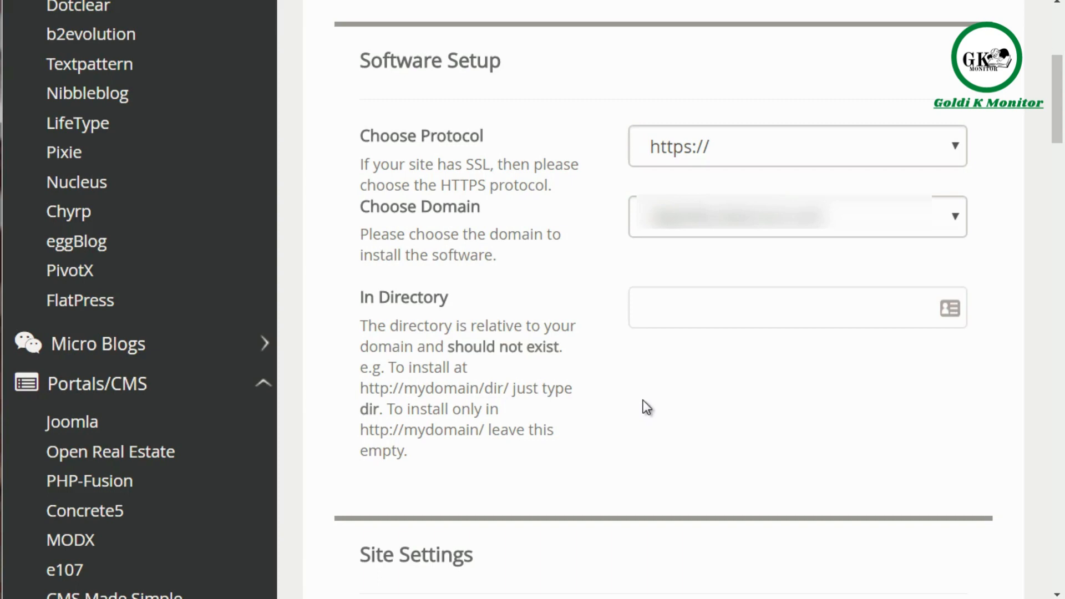
left_click(674, 302)
left_click(654, 366)
left_click(677, 302)
left_click(653, 365)
left_click(660, 319)
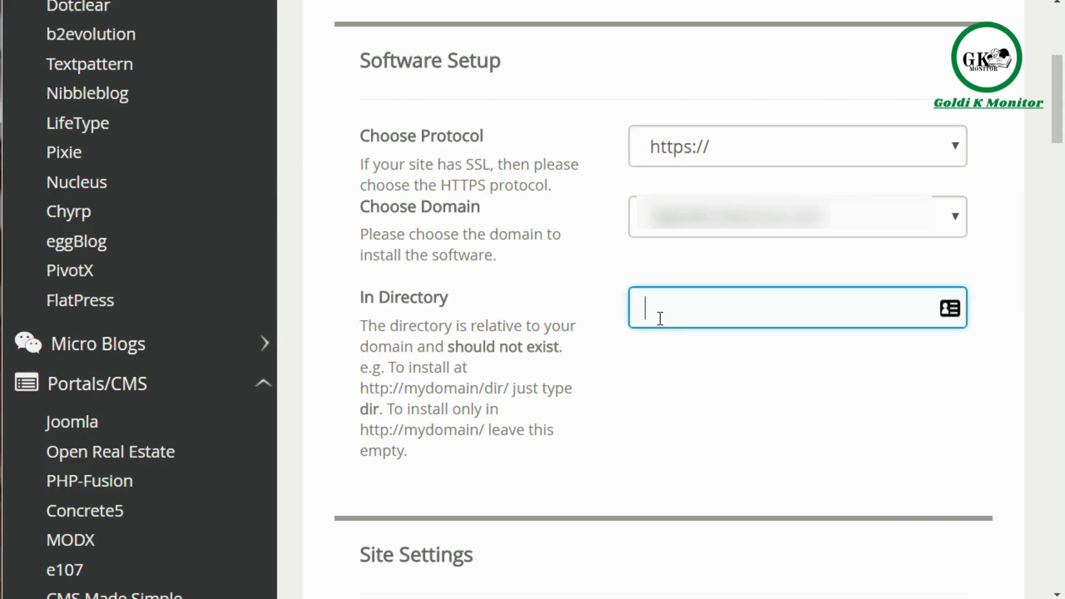
type("wp")
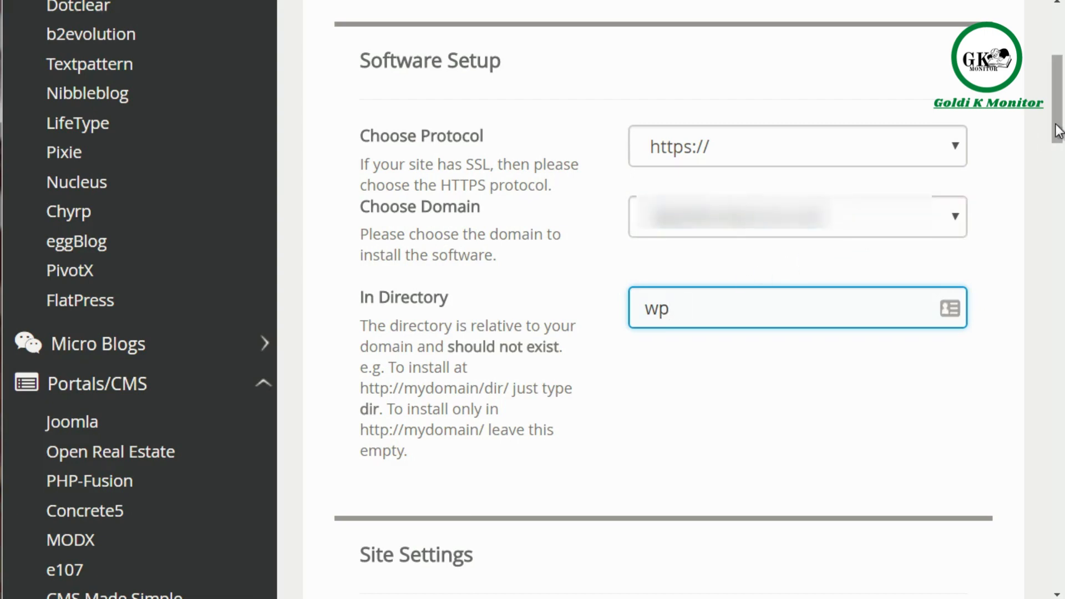
Step: Set the admin username to llklkjsdfdj in the Admin Account section, leaving the password and e-mail fields as they are
left_click_drag(1057, 131, 1026, 199)
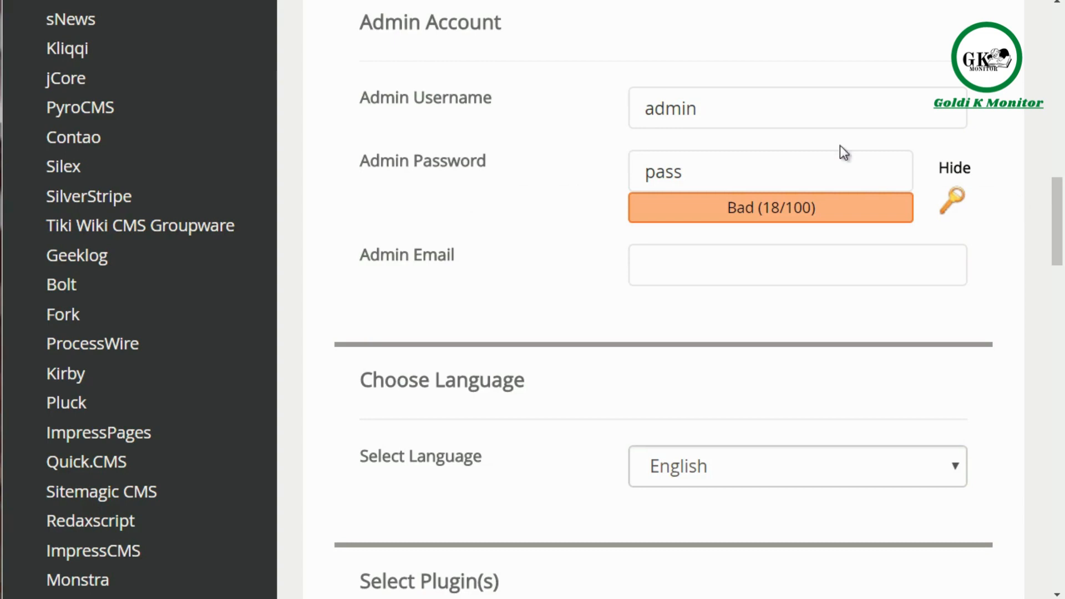
left_click(768, 107)
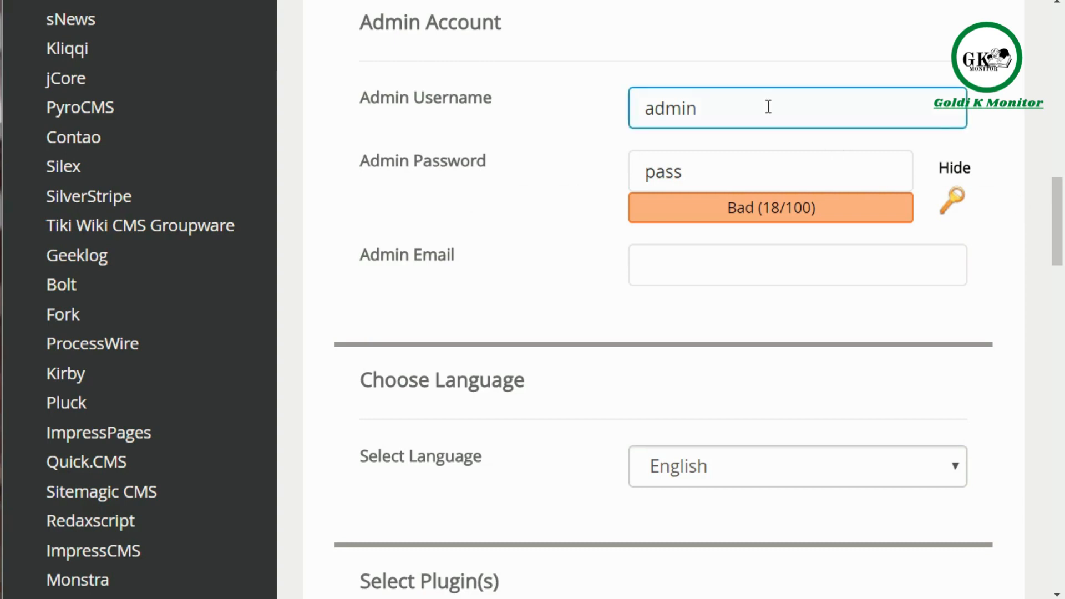
left_click(727, 163)
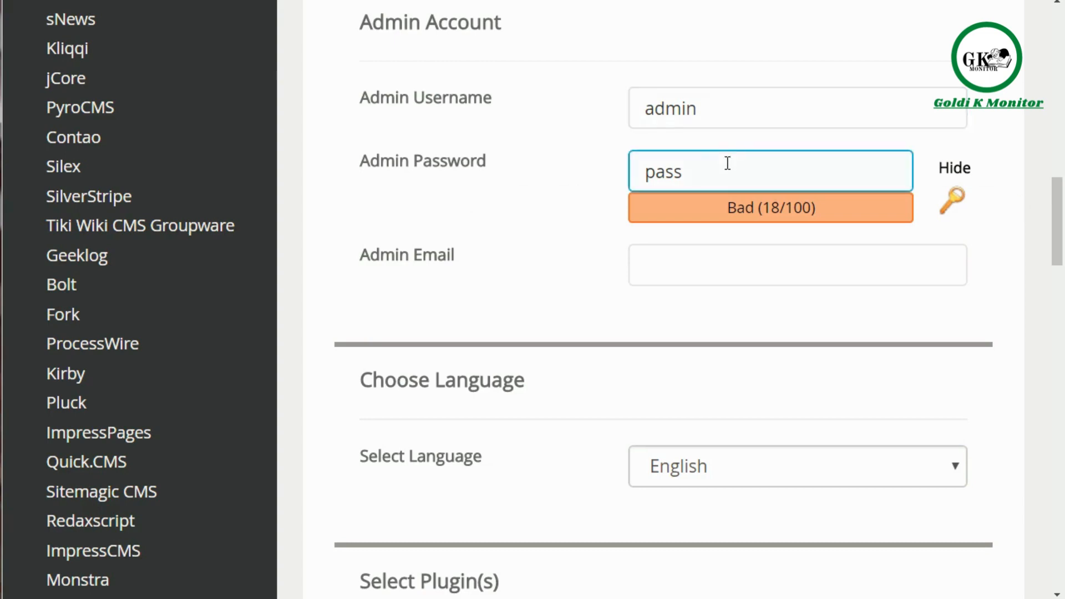
left_click(715, 120)
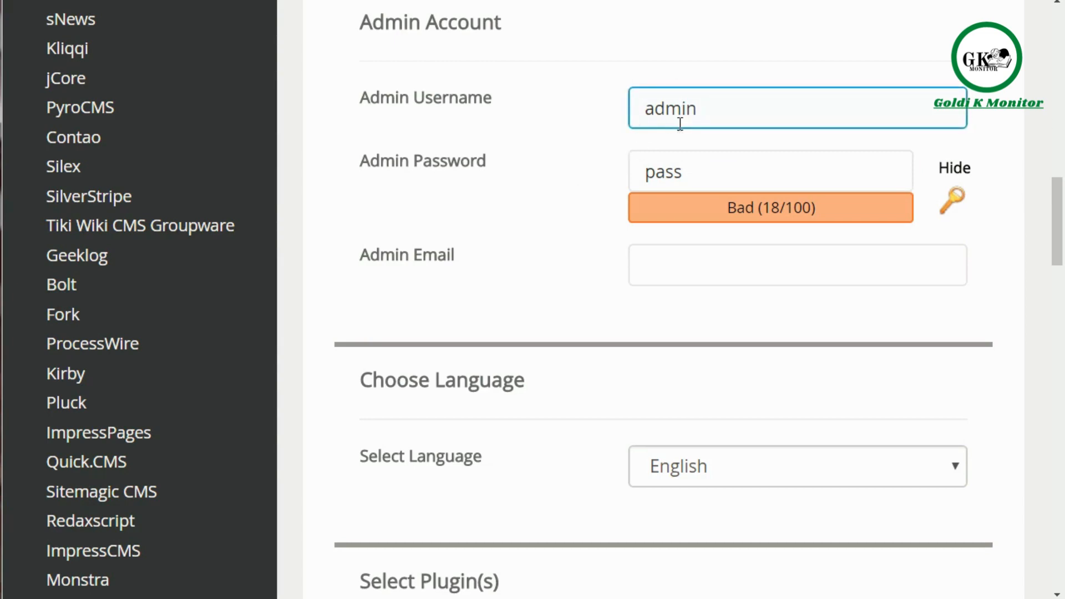
left_click(617, 120)
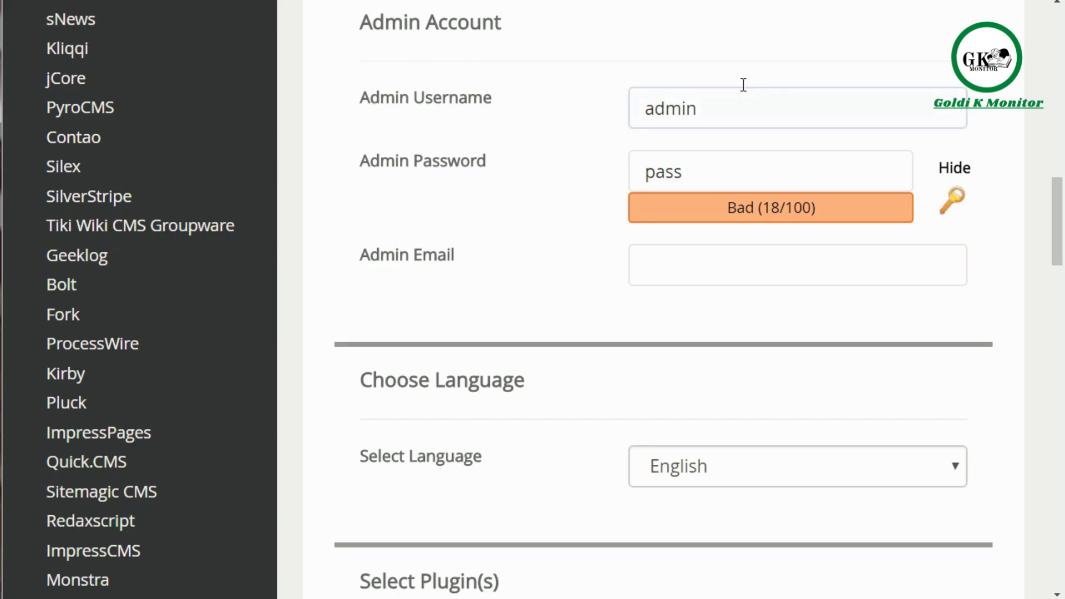
left_click(744, 103)
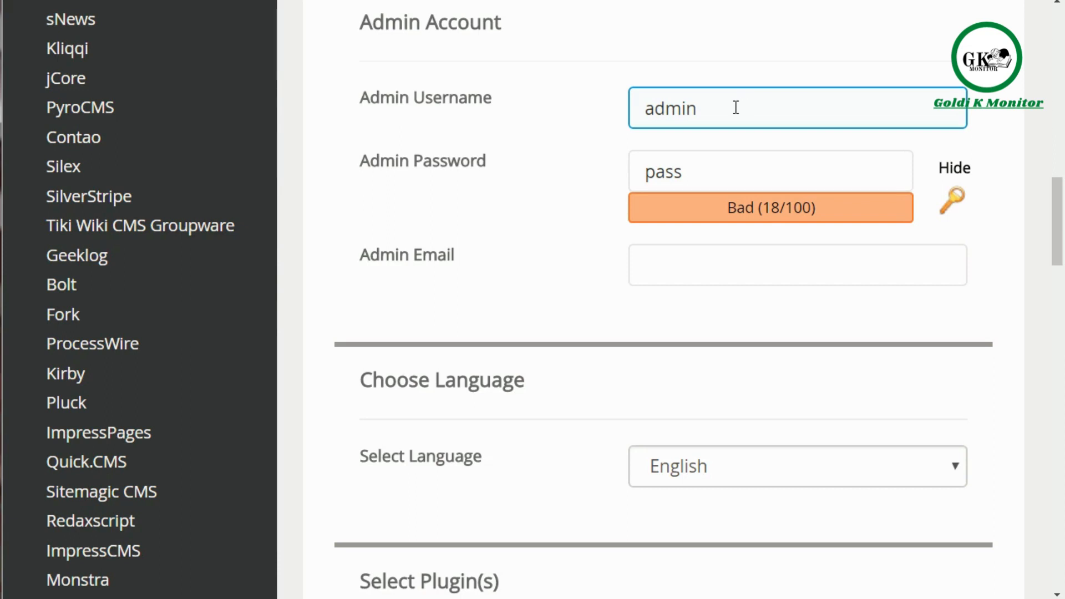
left_click_drag(720, 109, 623, 111)
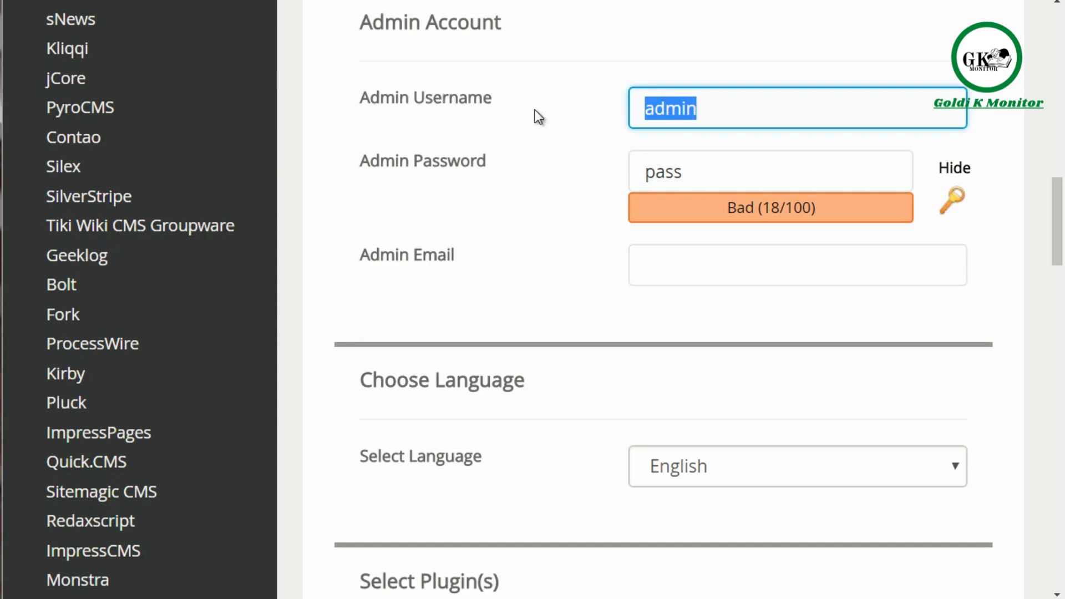
type("llklkjsdfd")
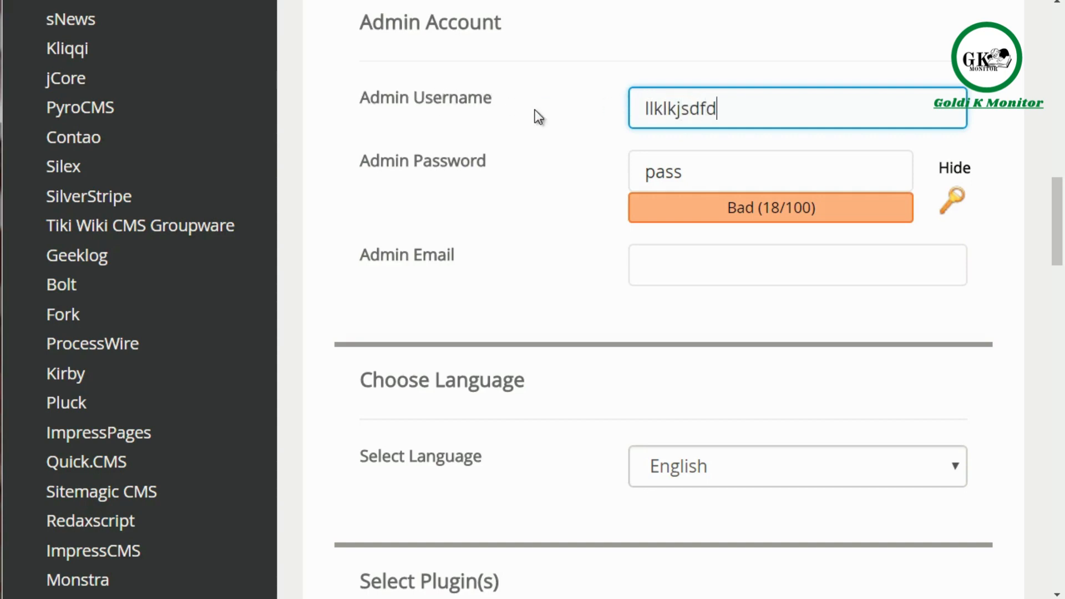
type("j")
key("ctrl+a")
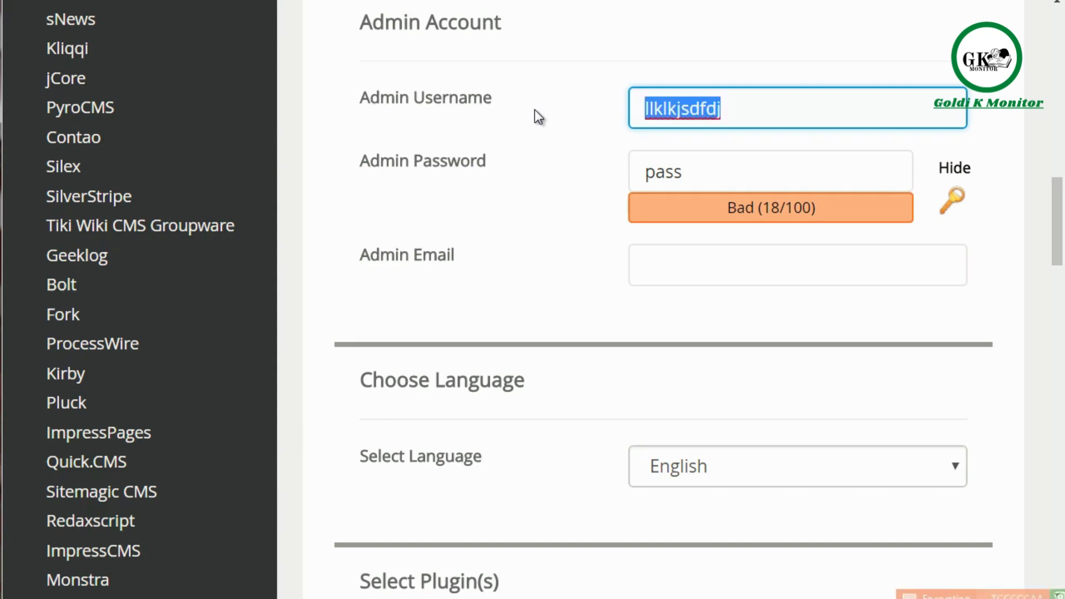
key("Tab")
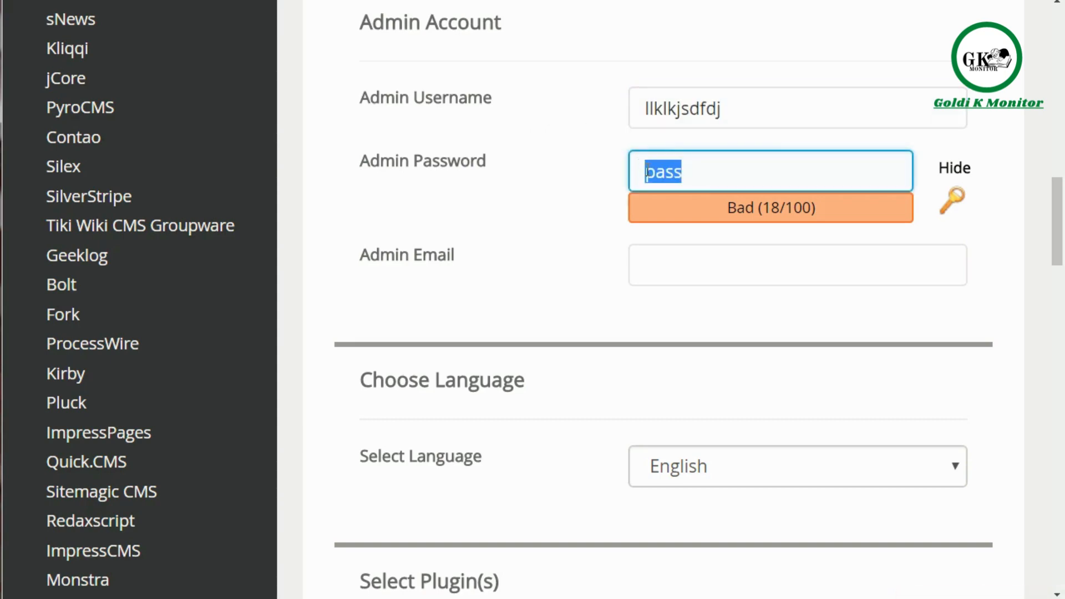
left_click(648, 271)
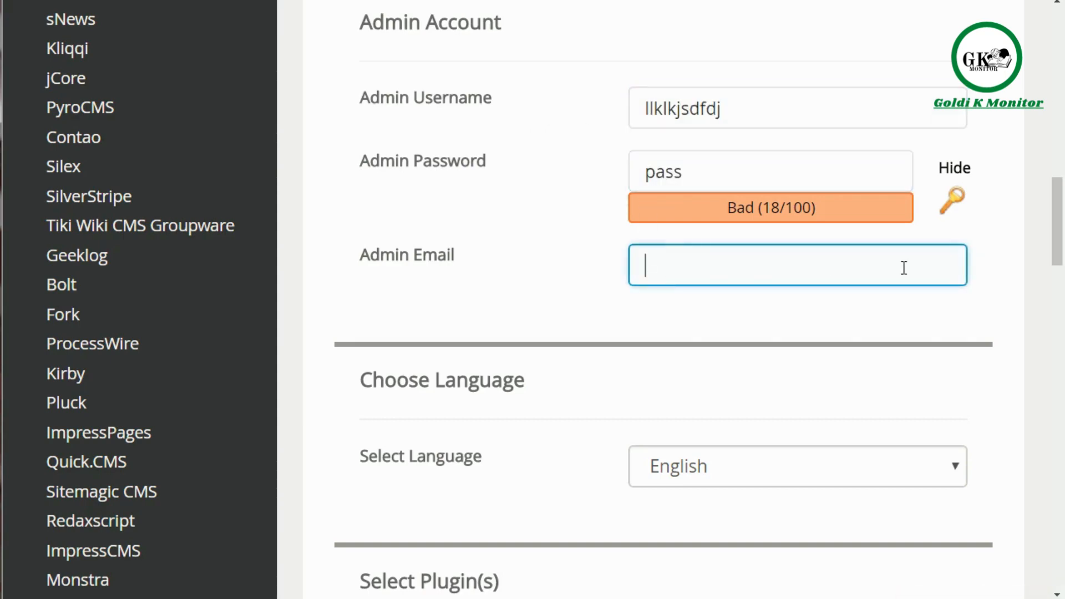
Step: Select the Write theme for the WordPress installation and go to the field for e-mailing the installation details
left_click_drag(1057, 249, 1059, 301)
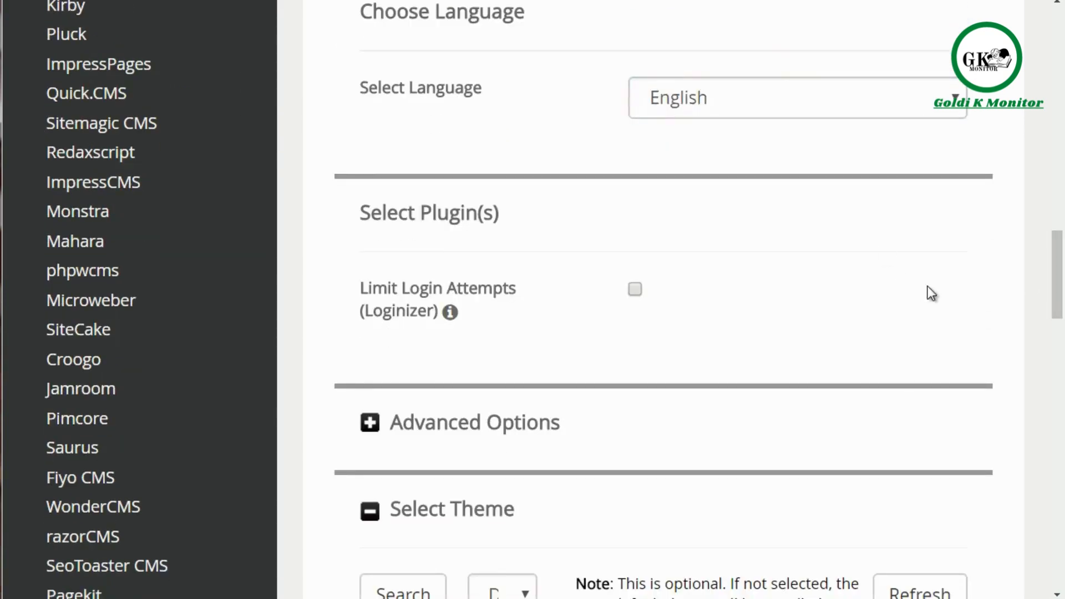
left_click_drag(1056, 300, 1059, 373)
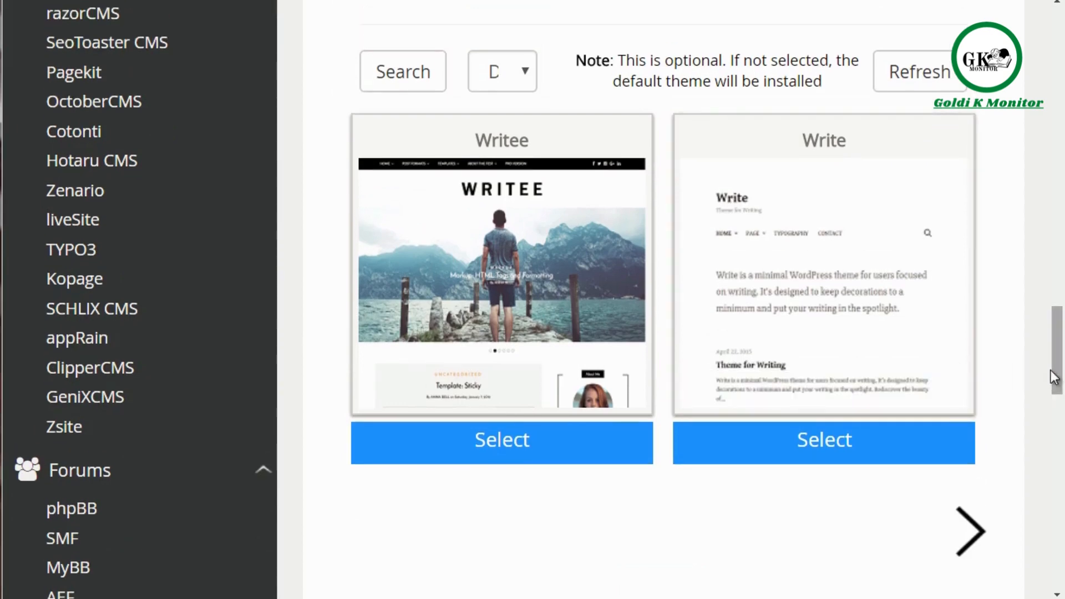
left_click(886, 302)
left_click_drag(1056, 329, 1059, 389)
left_click(789, 383)
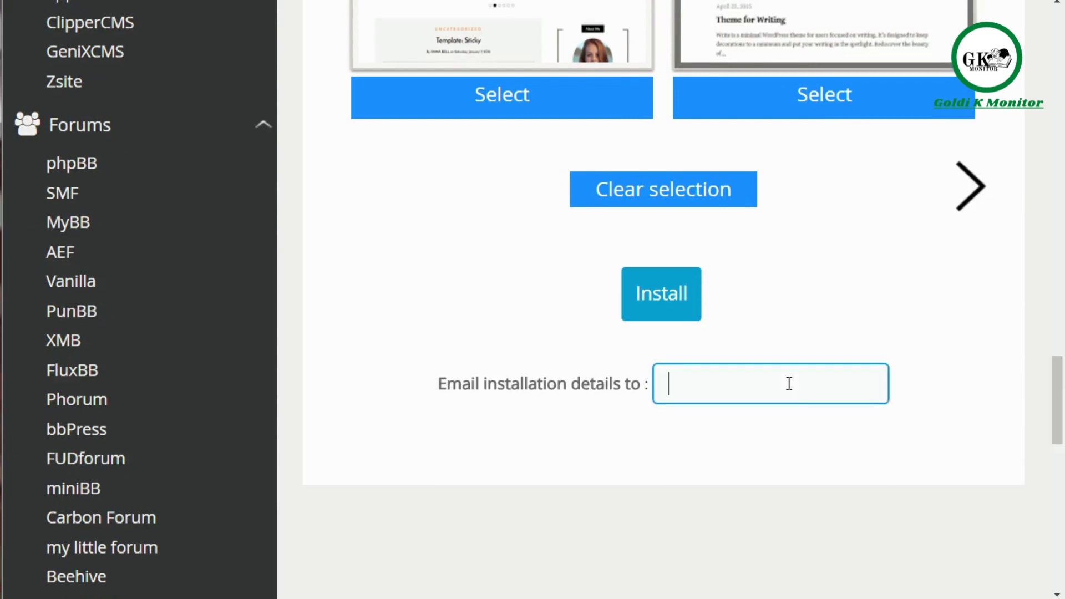
left_click(637, 505)
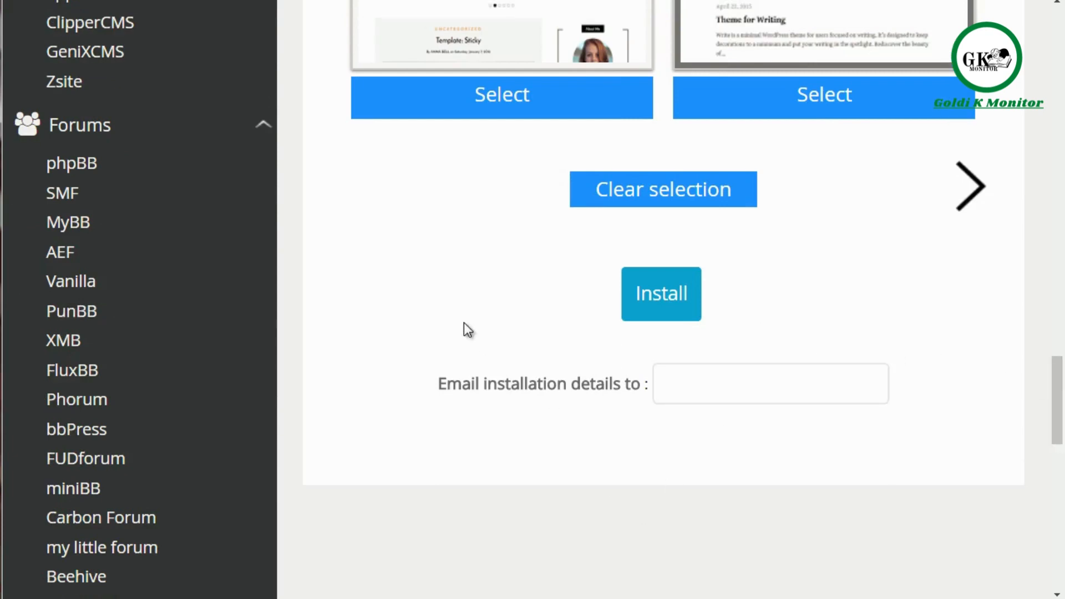
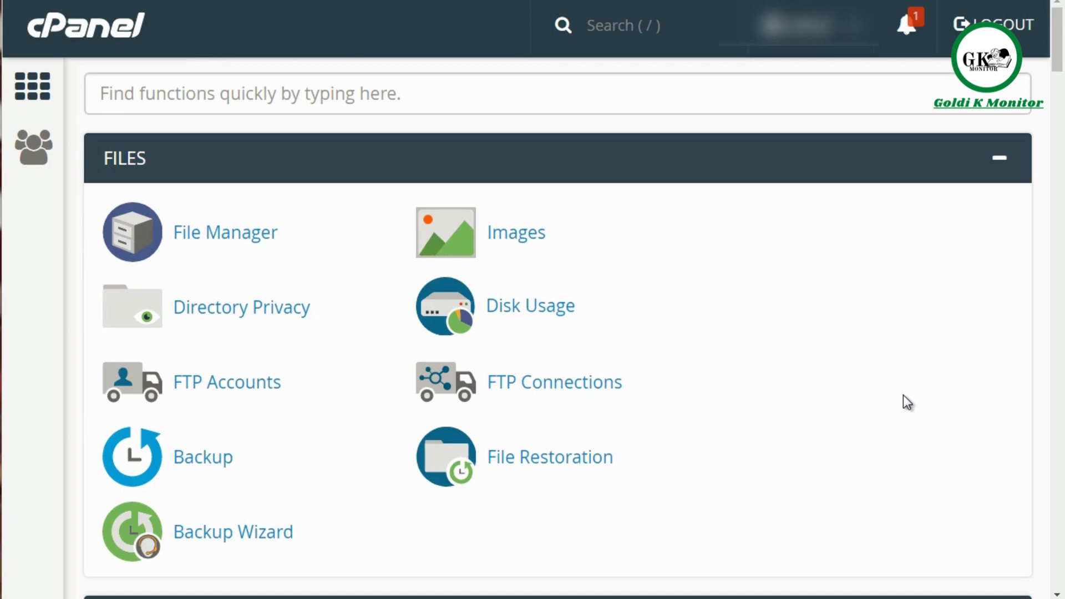
Step: Open File Manager and look through the contents of the public_html folder
left_click(240, 246)
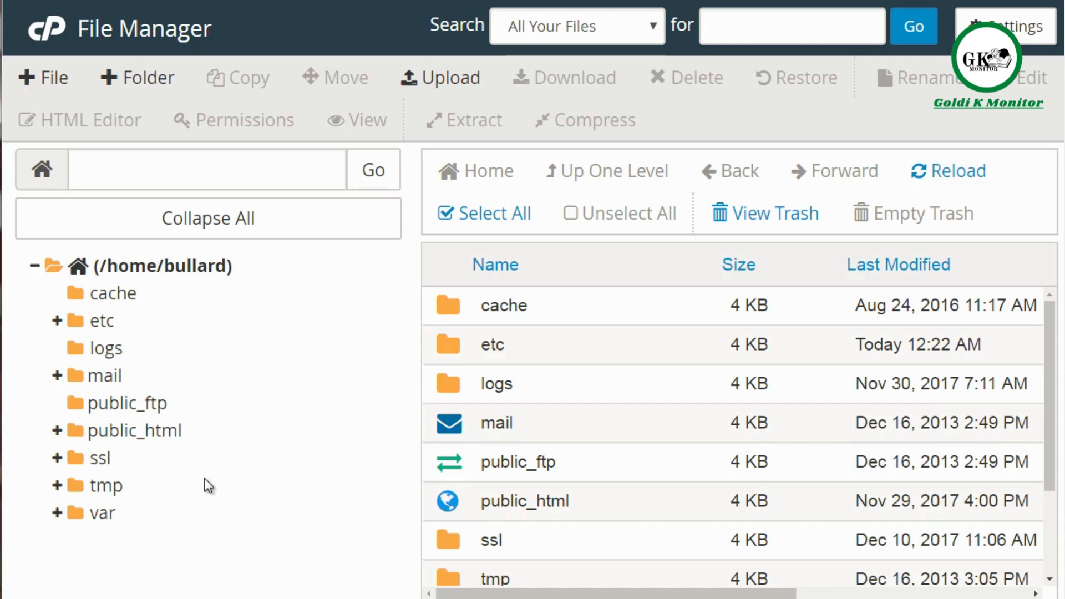
left_click(154, 436)
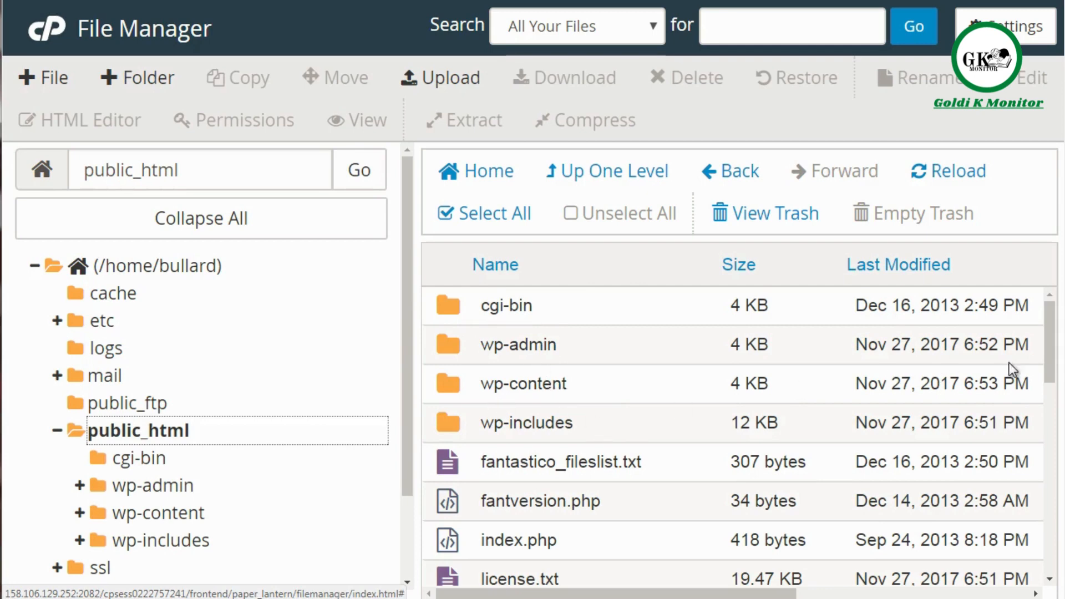
mouse_move(1052, 355)
left_mouse_down()
mouse_move(1052, 388)
mouse_move(1051, 364)
left_mouse_up()
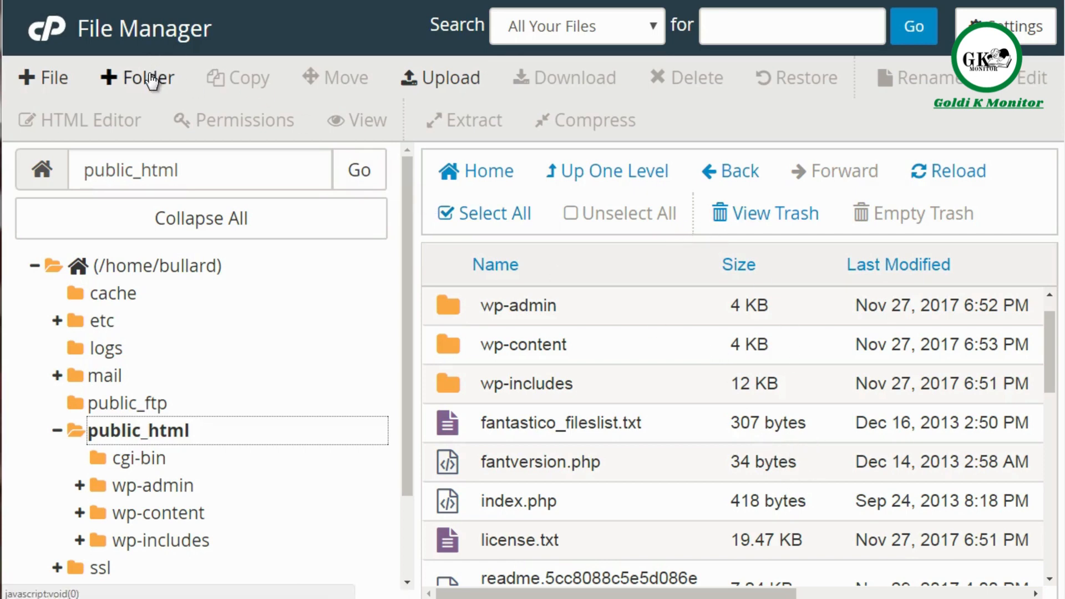
Step: Create a folder named newfolder inside /public_html
left_click(125, 77)
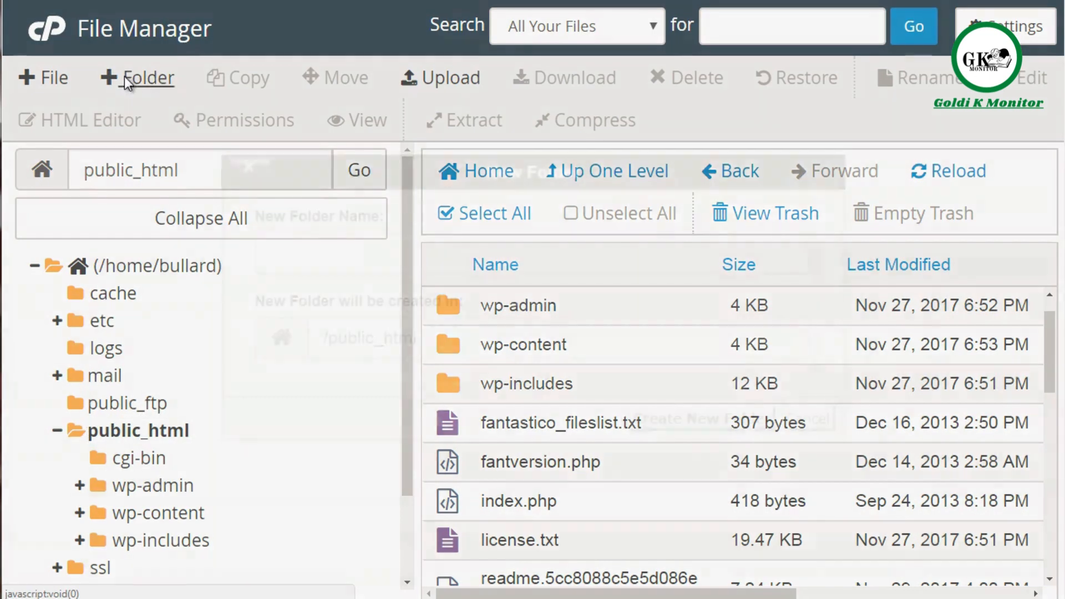
type("n")
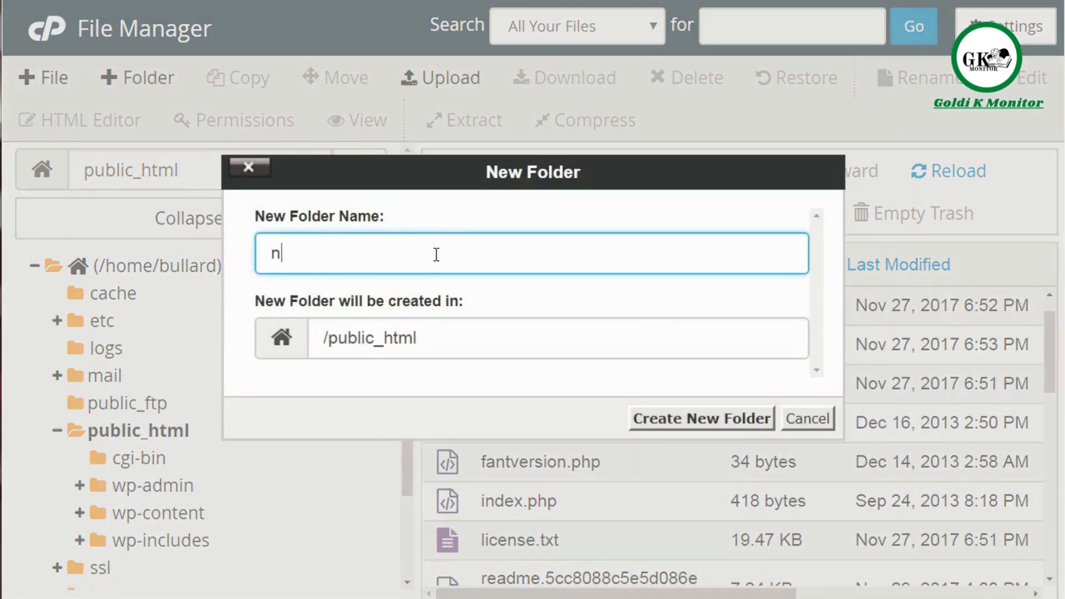
type("ewfolder")
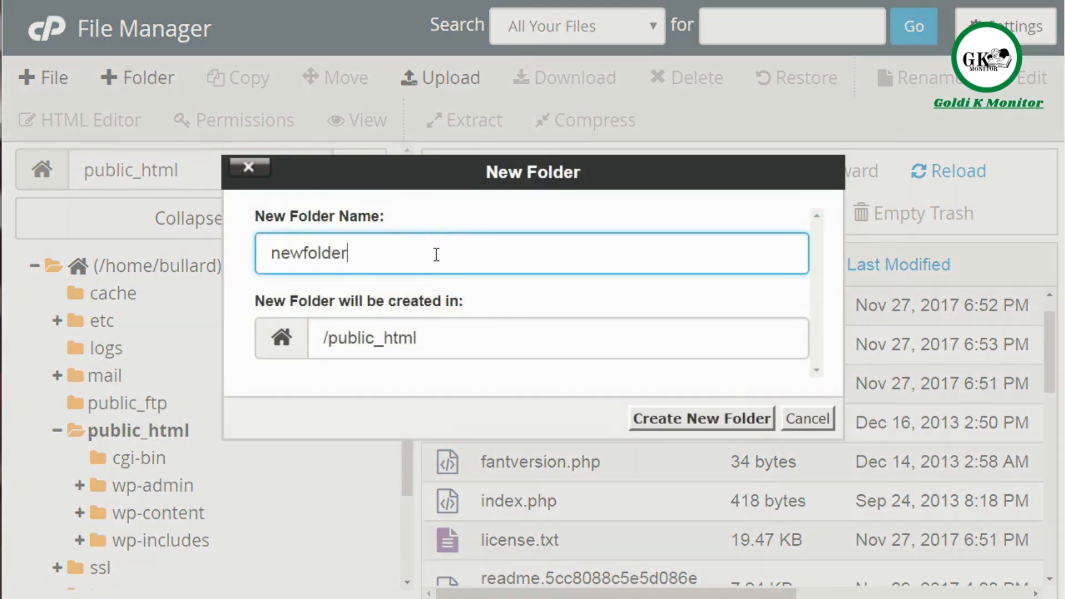
left_click(716, 422)
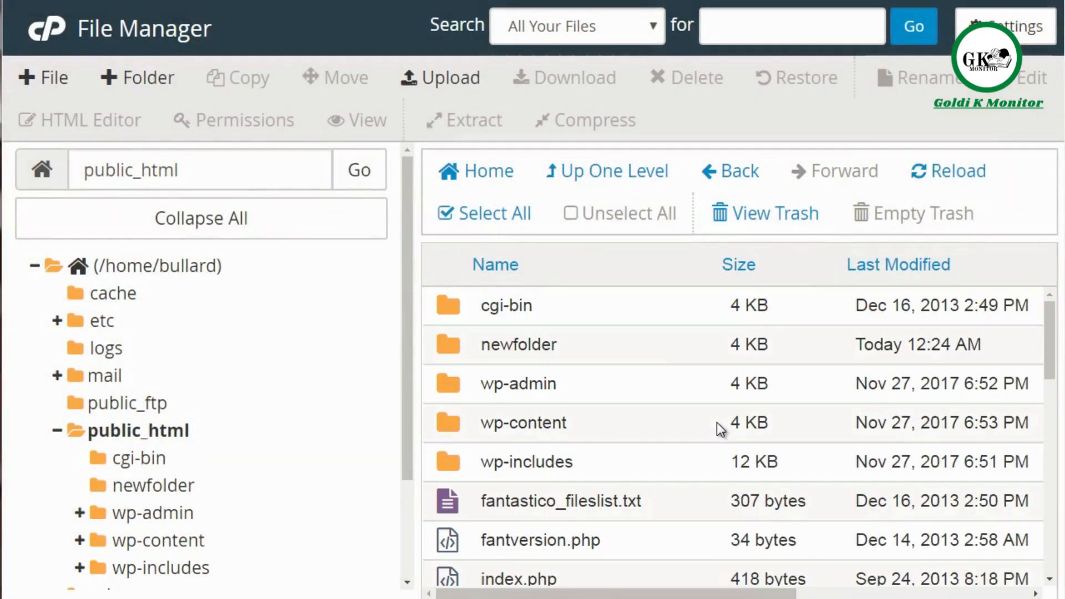
Step: Upload the image check.png into public_html/newfolder and return to that folder's file listing
left_click(670, 356)
double_click(670, 356)
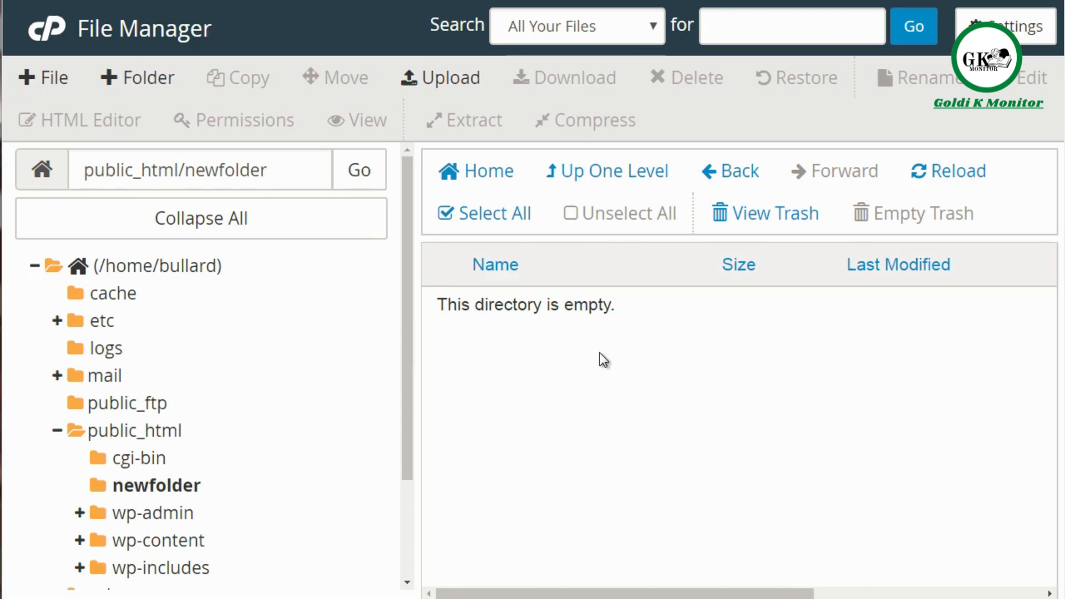
left_click(431, 83)
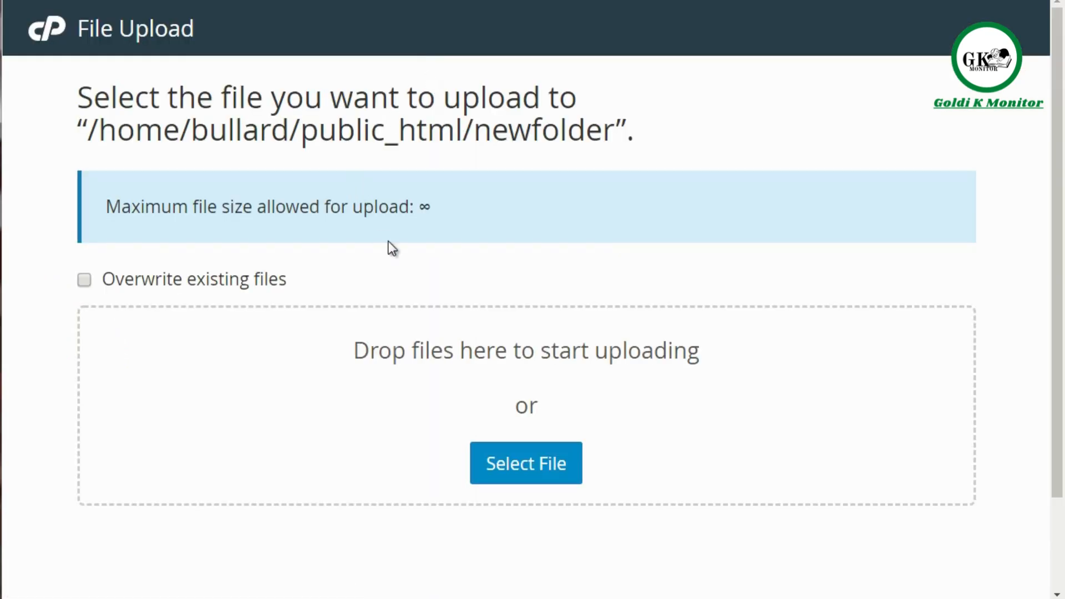
left_click(525, 473)
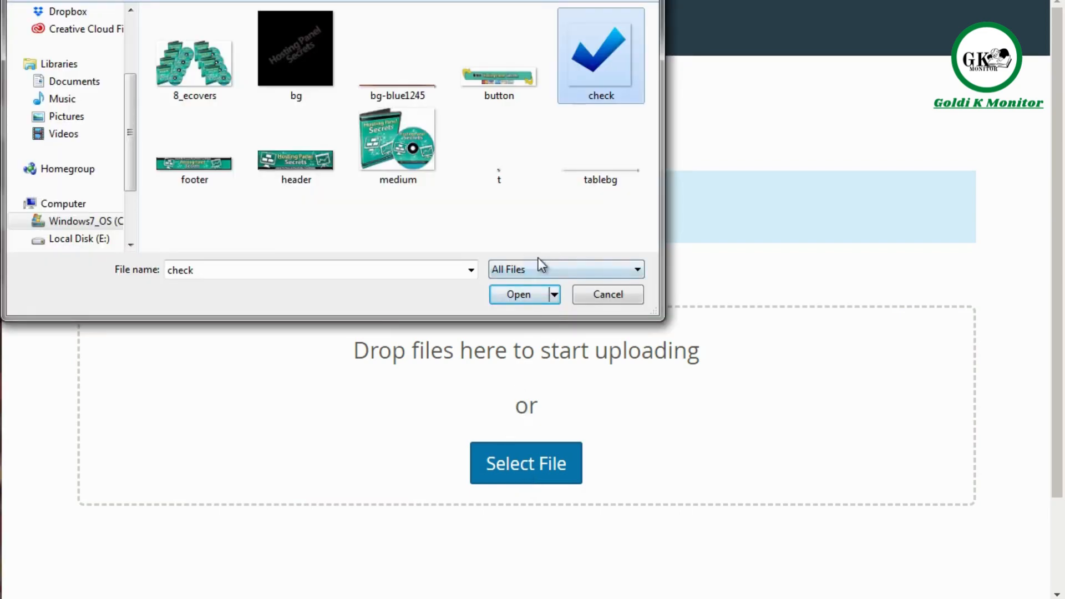
left_click(518, 295)
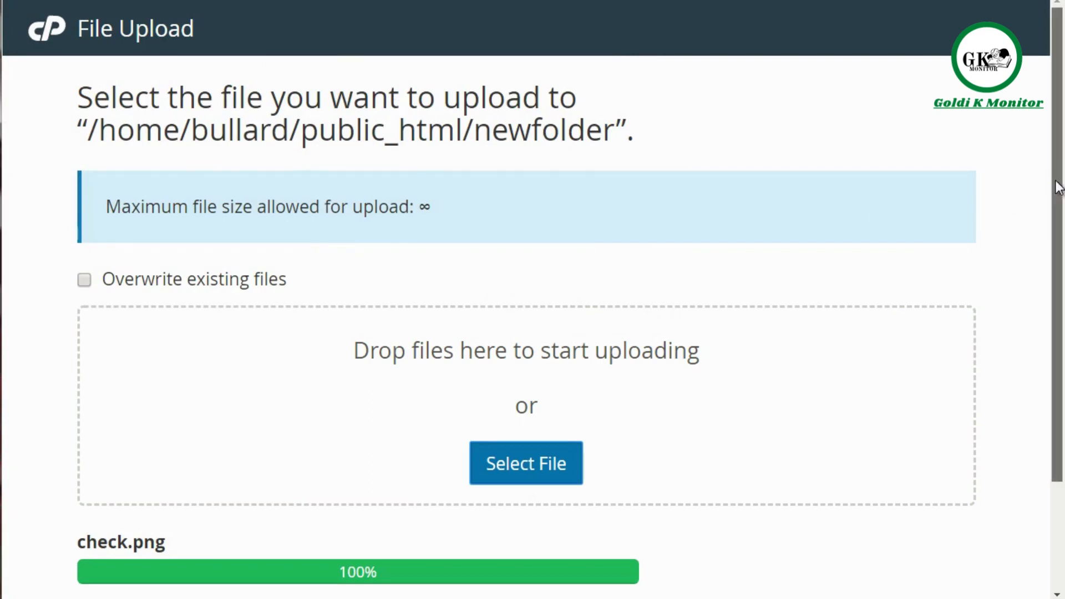
scroll(610, 471, "down", 3)
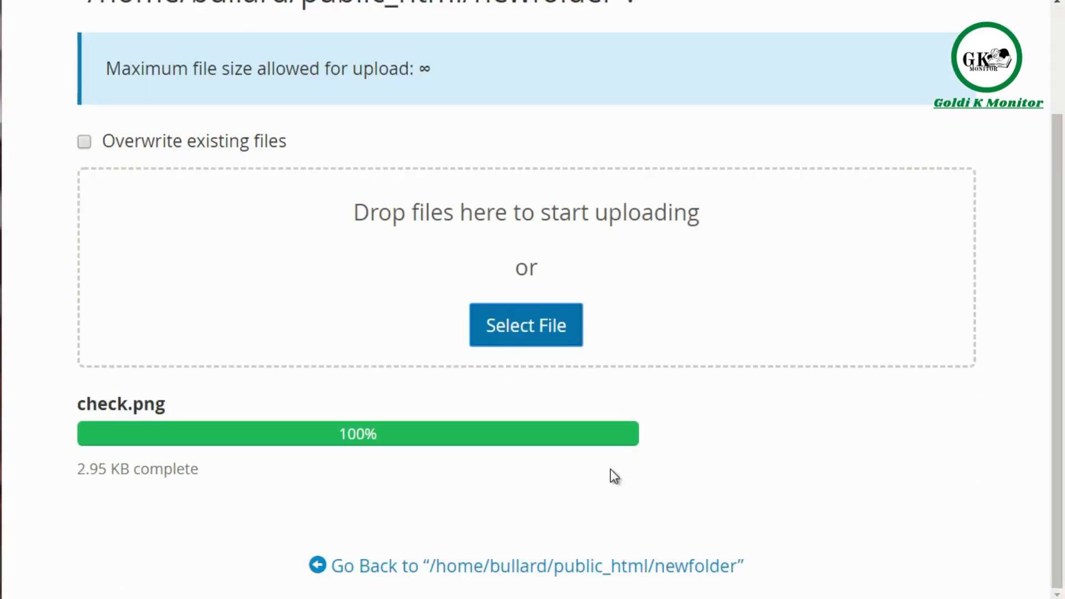
left_click(428, 571)
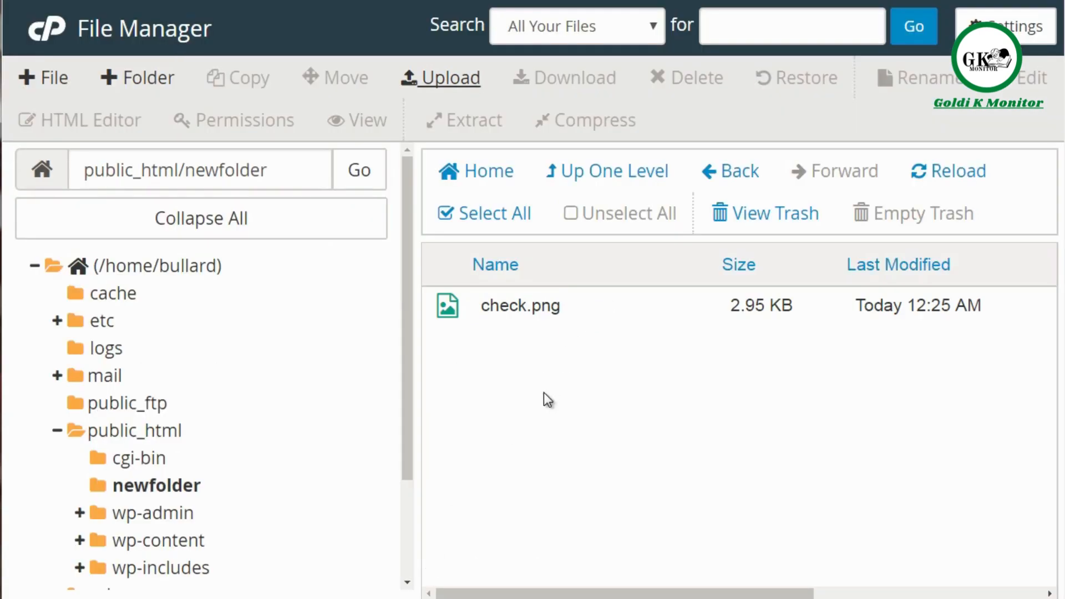
Step: Download check.png, and compress it into the Zip archive /public_html/newfolder/check.png.zip
left_click(538, 310)
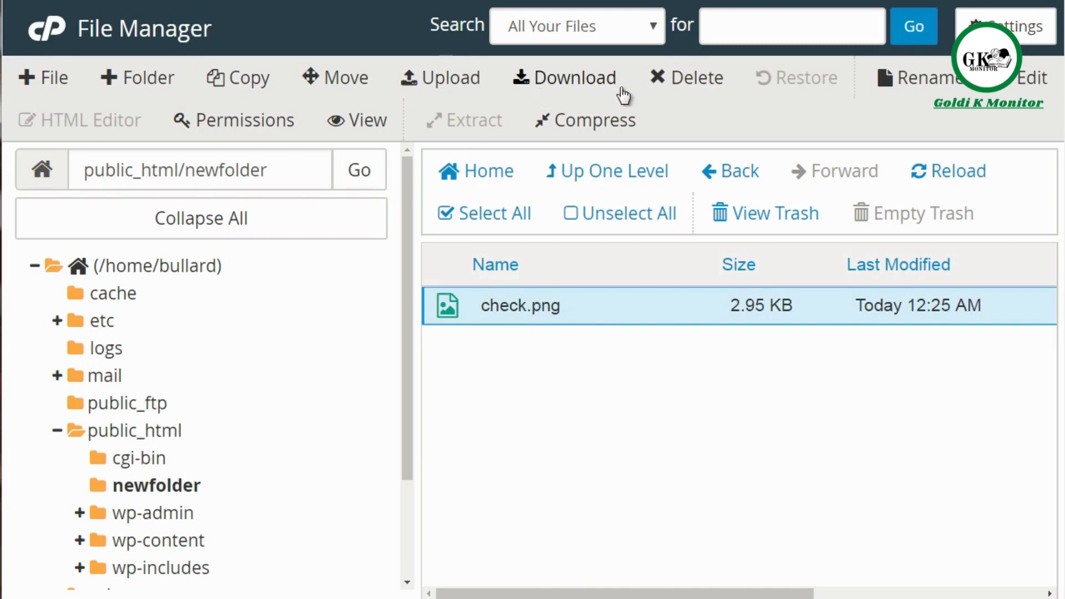
left_click(565, 83)
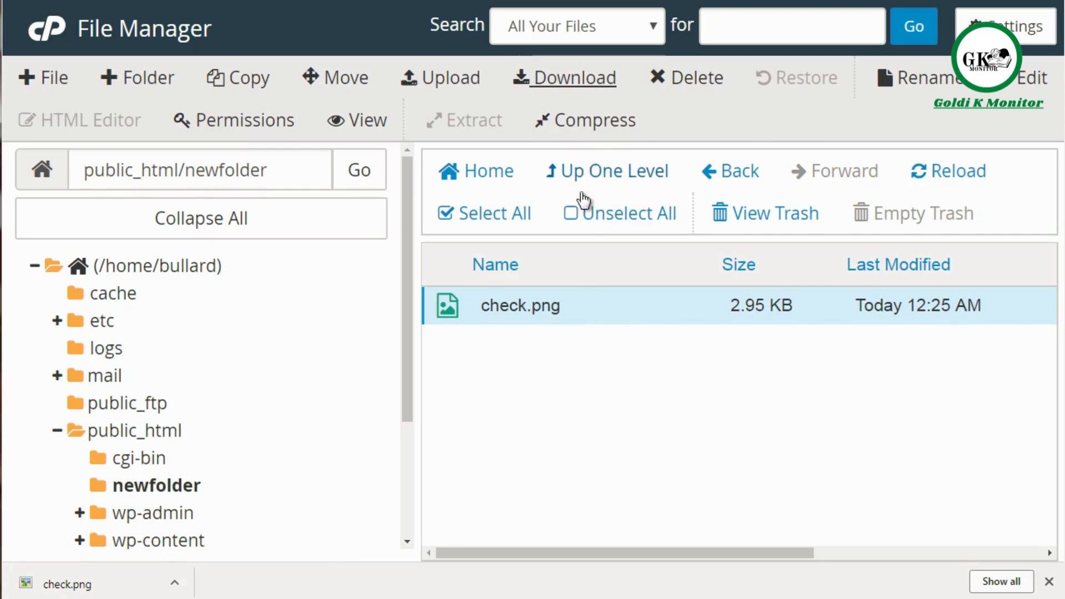
left_click(589, 126)
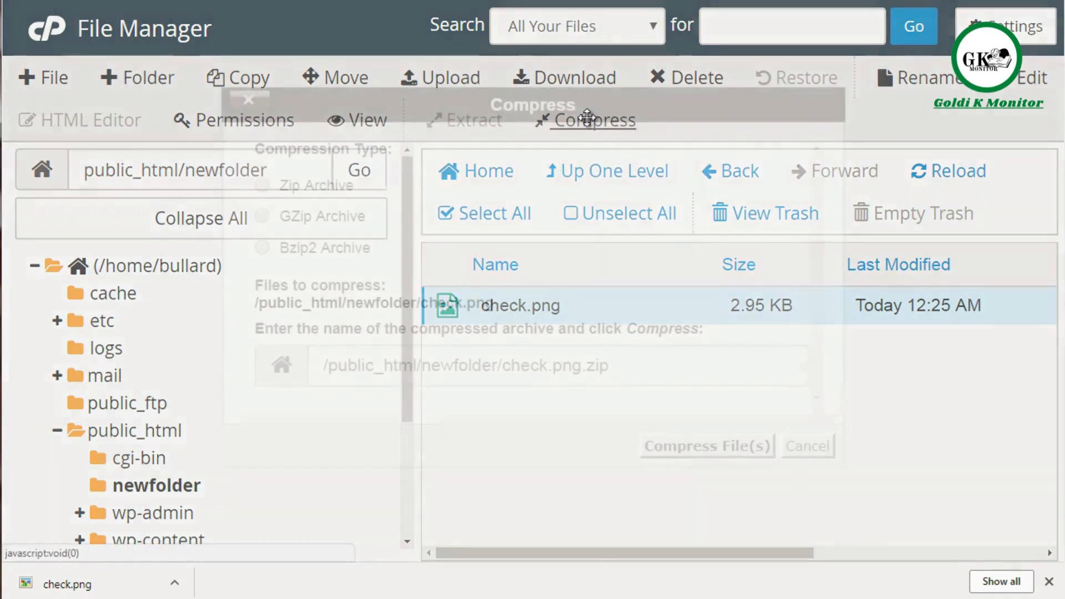
left_click(313, 185)
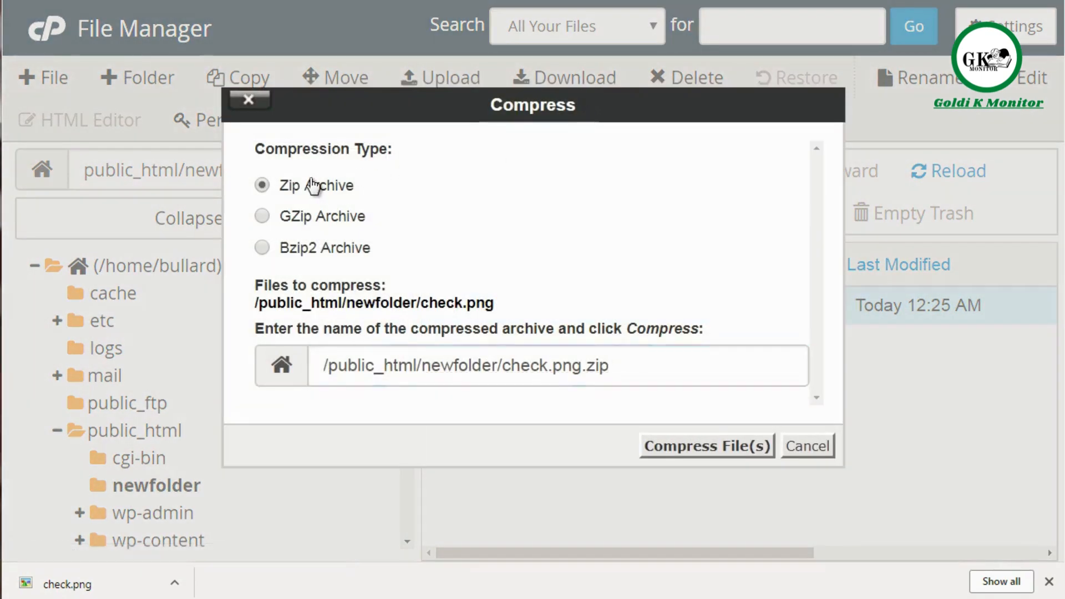
left_click(703, 447)
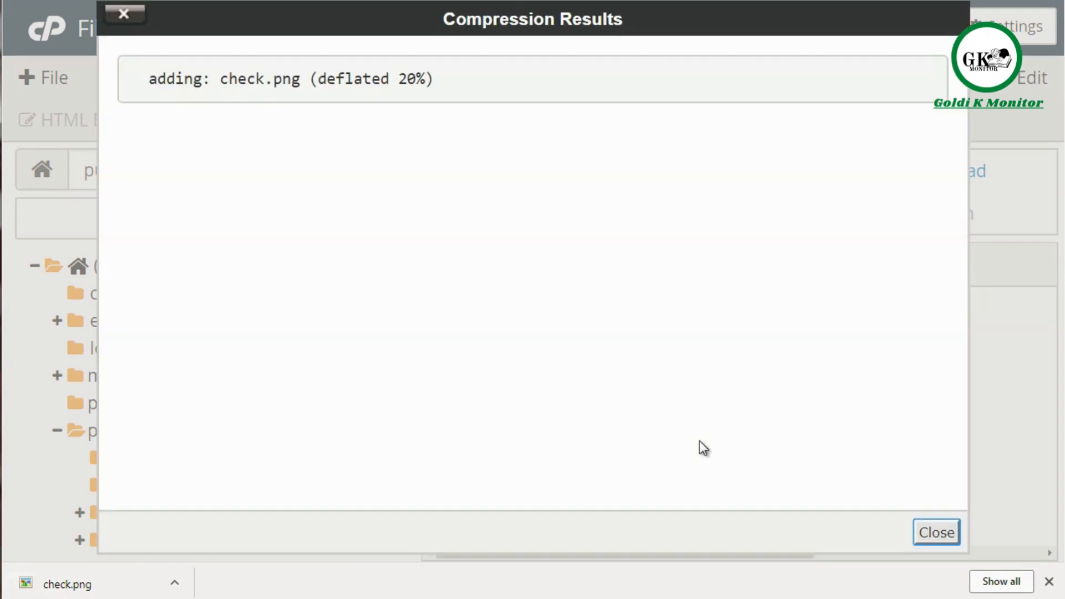
left_click(950, 532)
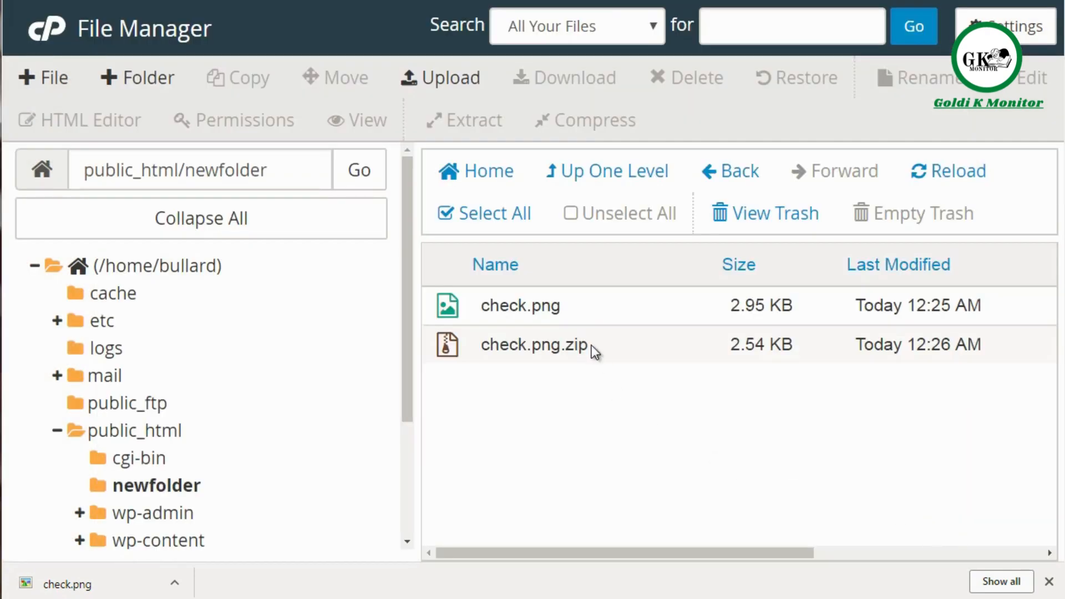
Step: Download the check.png.zip archive and delete it from newfolder
left_click(591, 345)
left_click(554, 77)
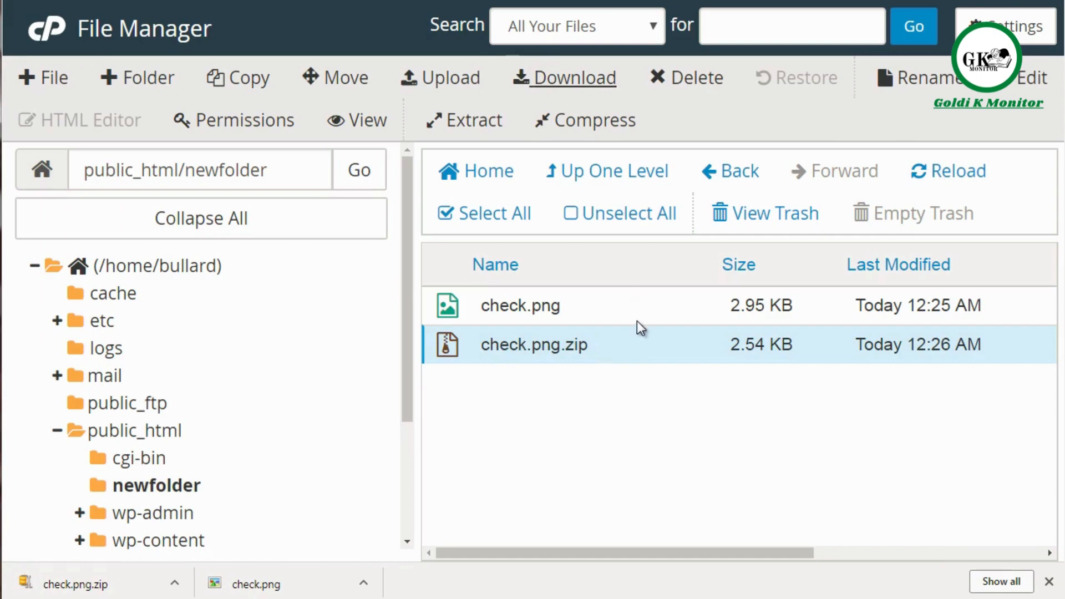
left_click(693, 76)
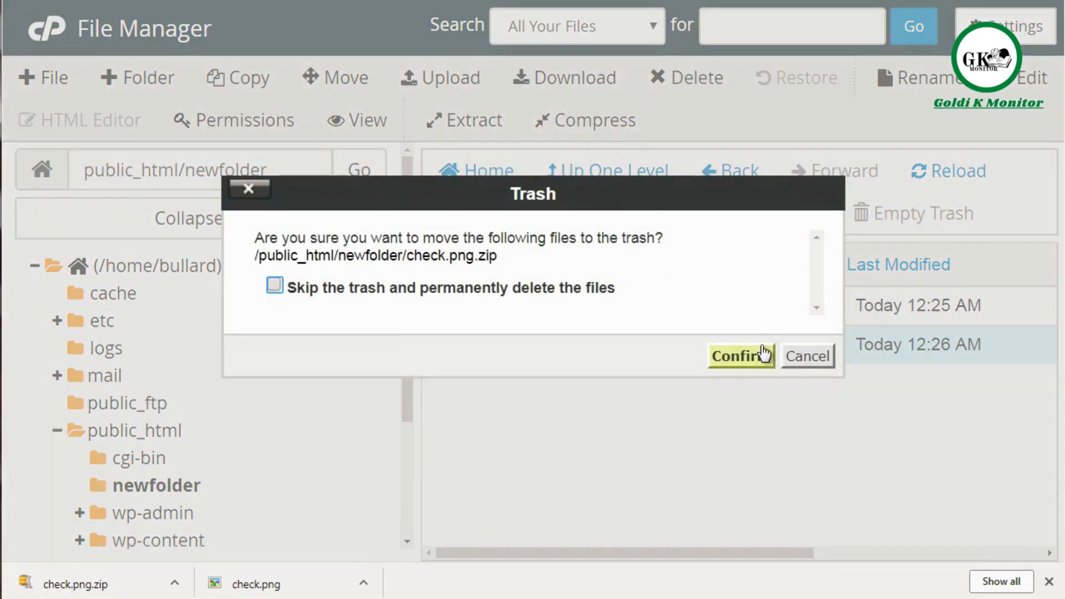
left_click(573, 287)
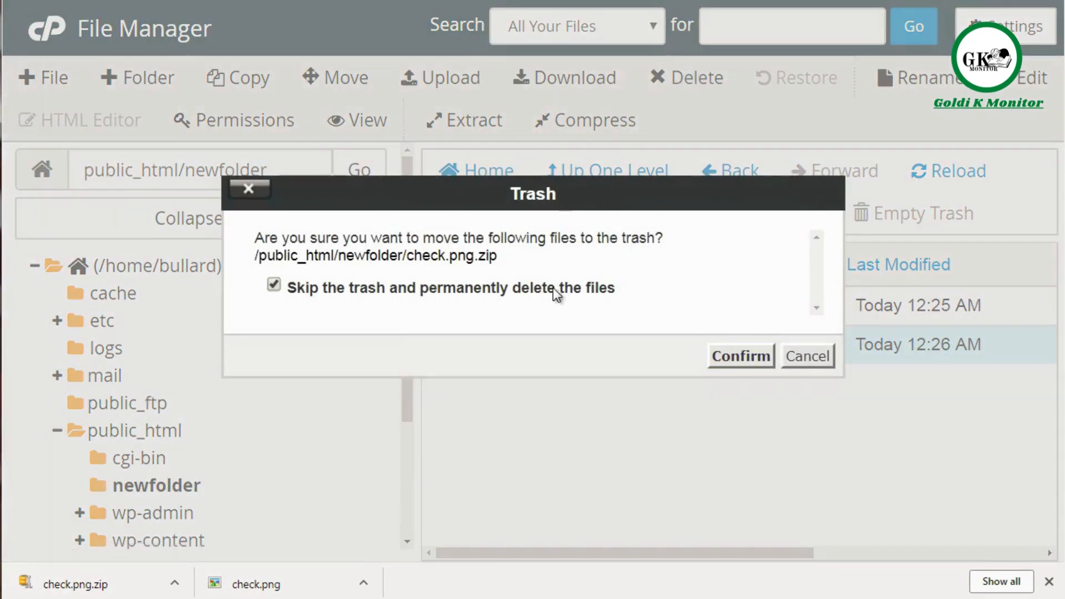
left_click(608, 293)
left_click(742, 359)
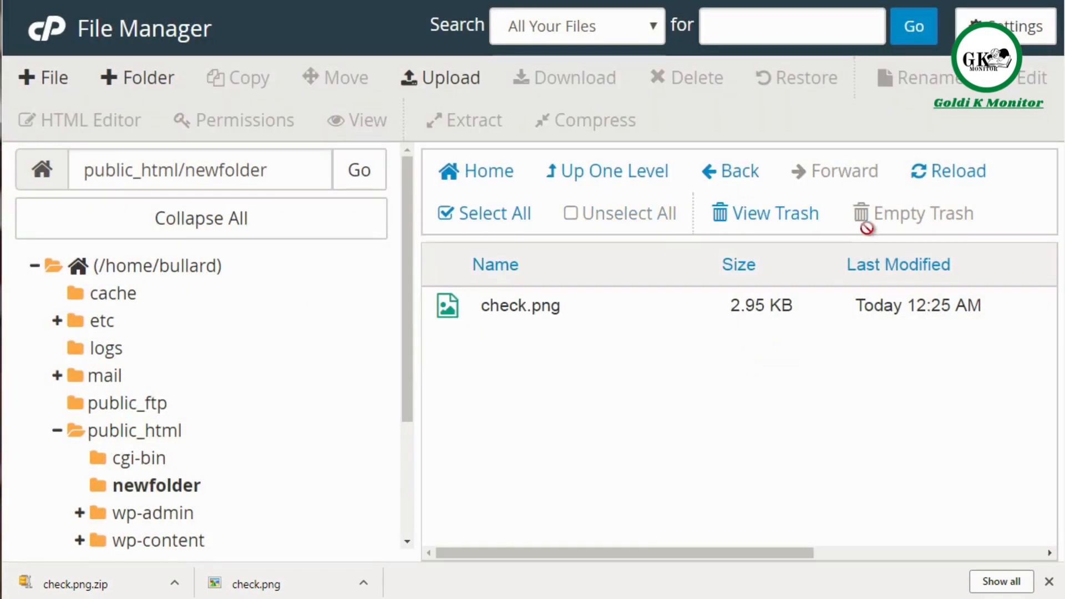
Step: Look at the Rename and Edit dialogs for check.png, cancelling each without changing the file
left_click_drag(406, 339, 406, 401)
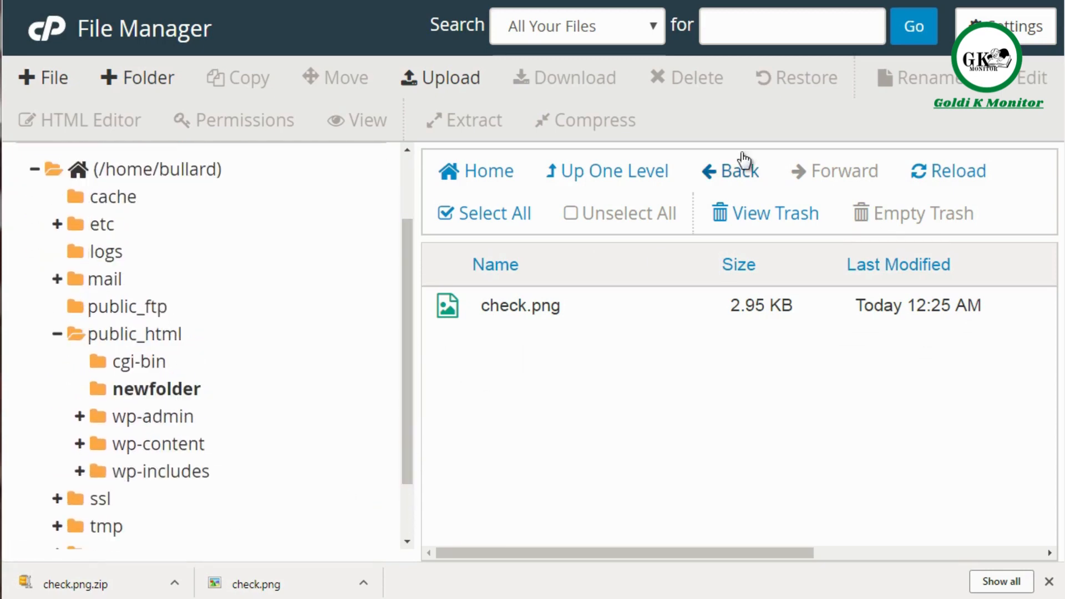
left_click(622, 310)
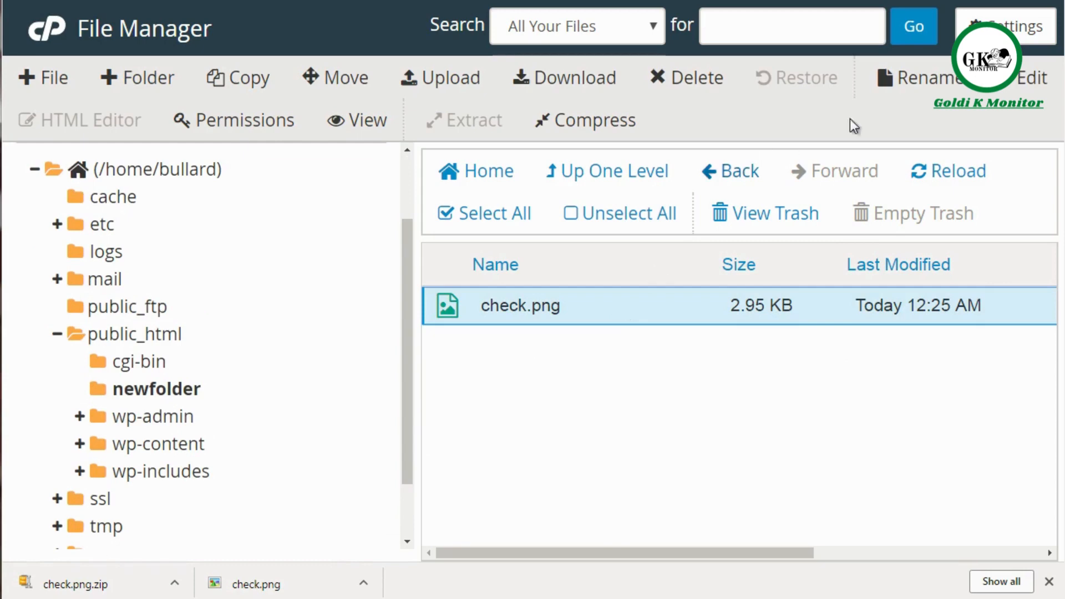
left_click(939, 77)
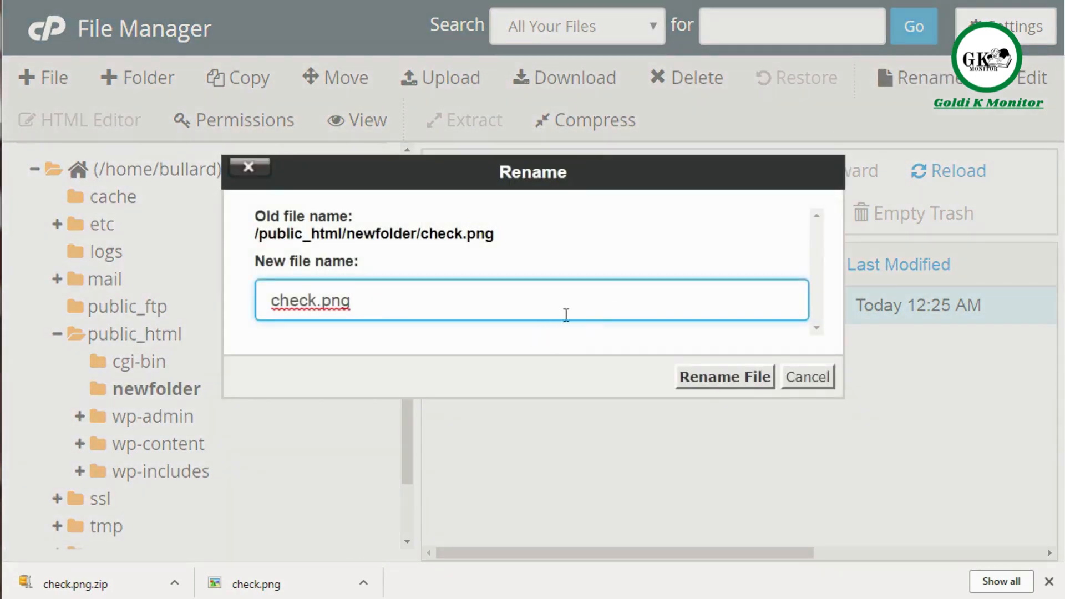
left_click(799, 381)
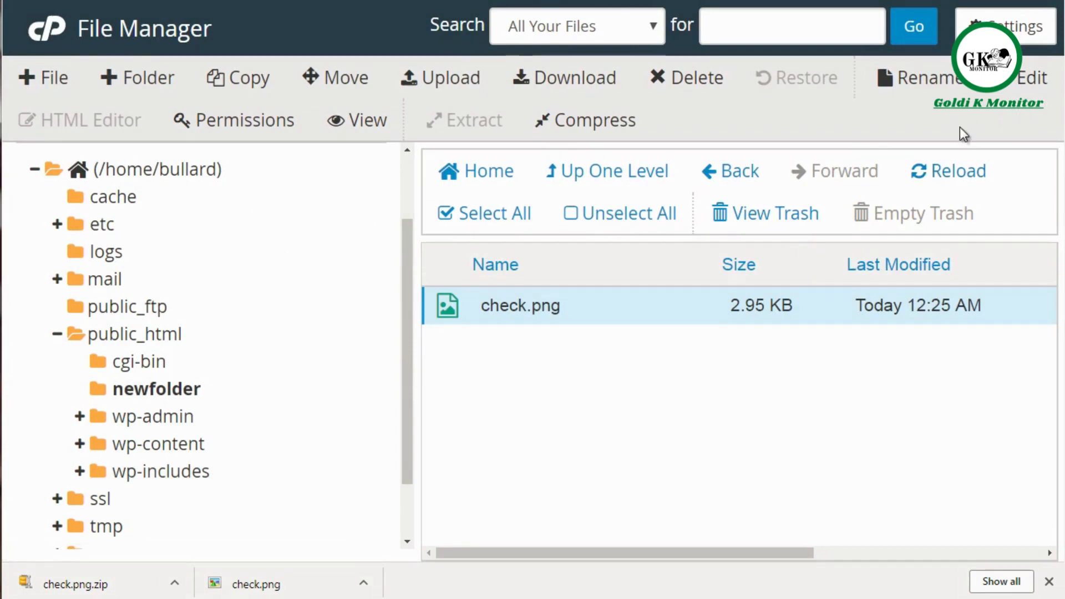
left_click(1025, 82)
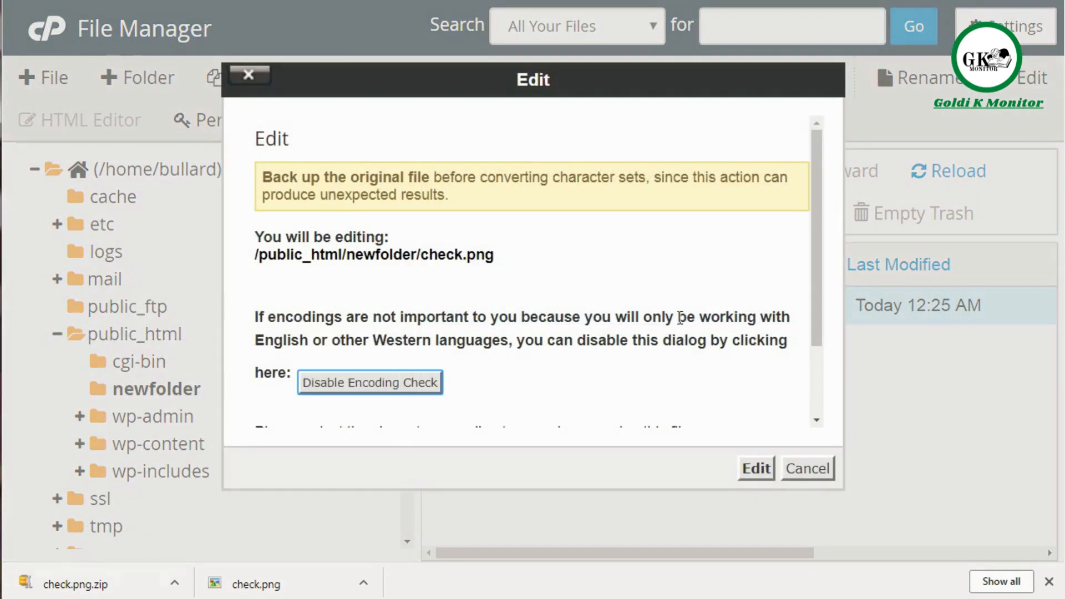
left_click(802, 470)
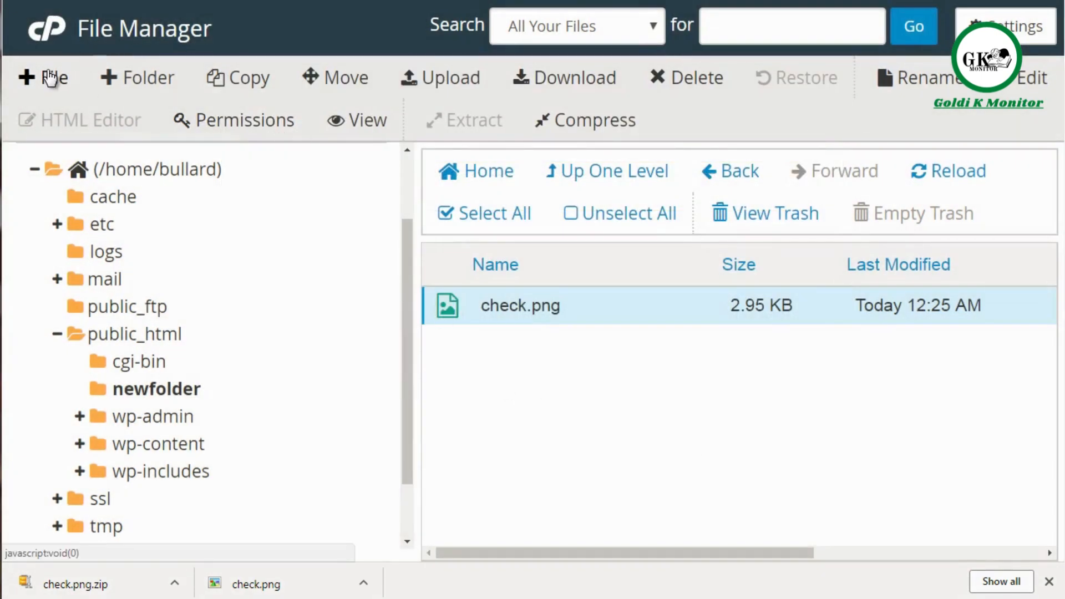
Step: Create a new file named file.txt in /public_html/newfolder
left_click(49, 76)
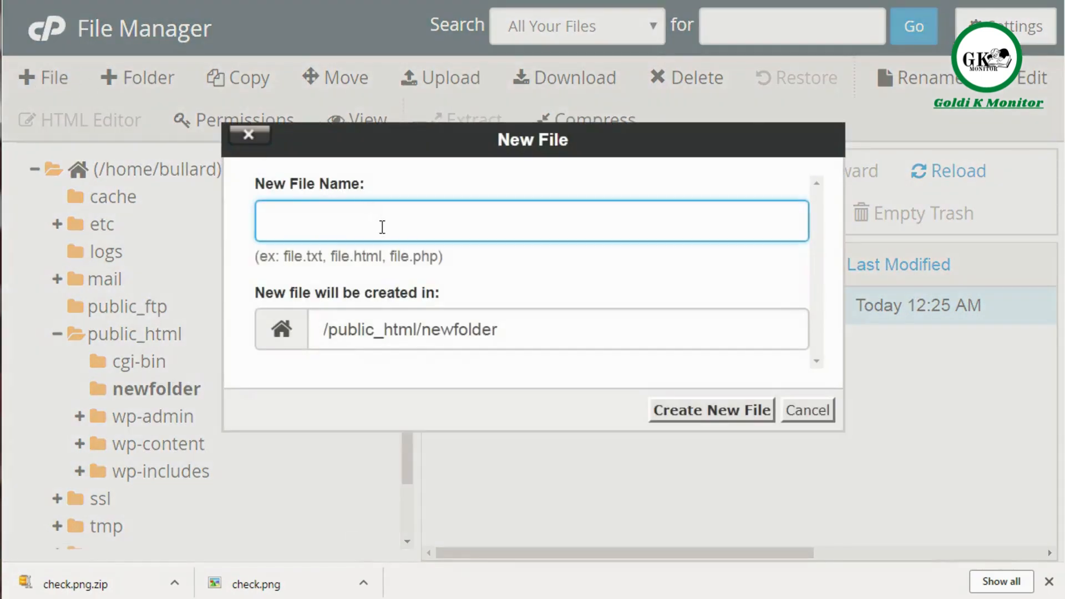
type("file.txt")
left_click(720, 416)
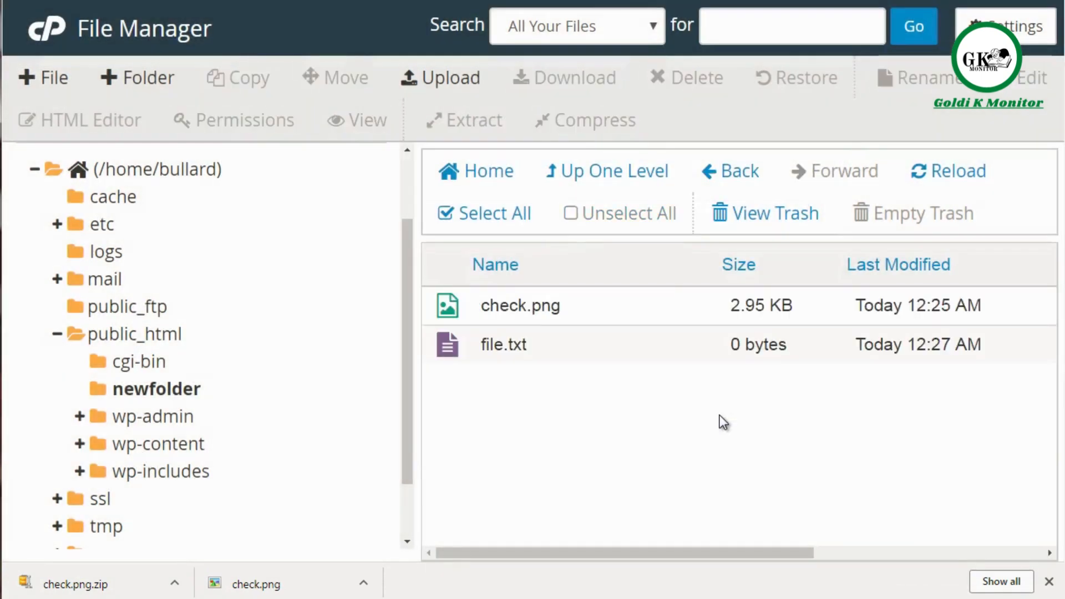
Step: Open file.txt in the text editor to view it, and close the editor without adding any content
left_click(616, 344)
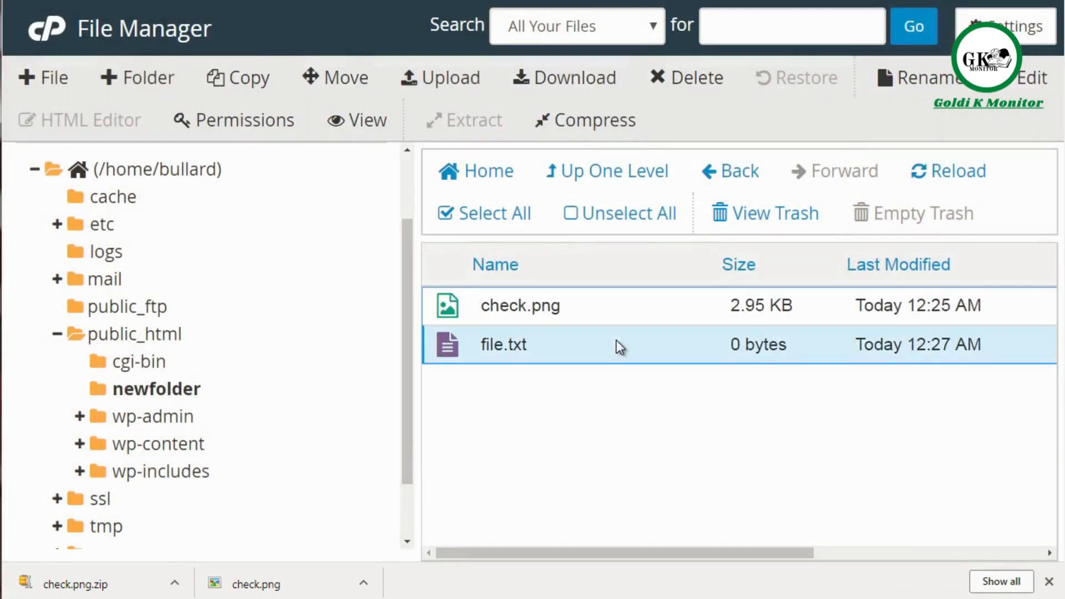
left_click(1033, 82)
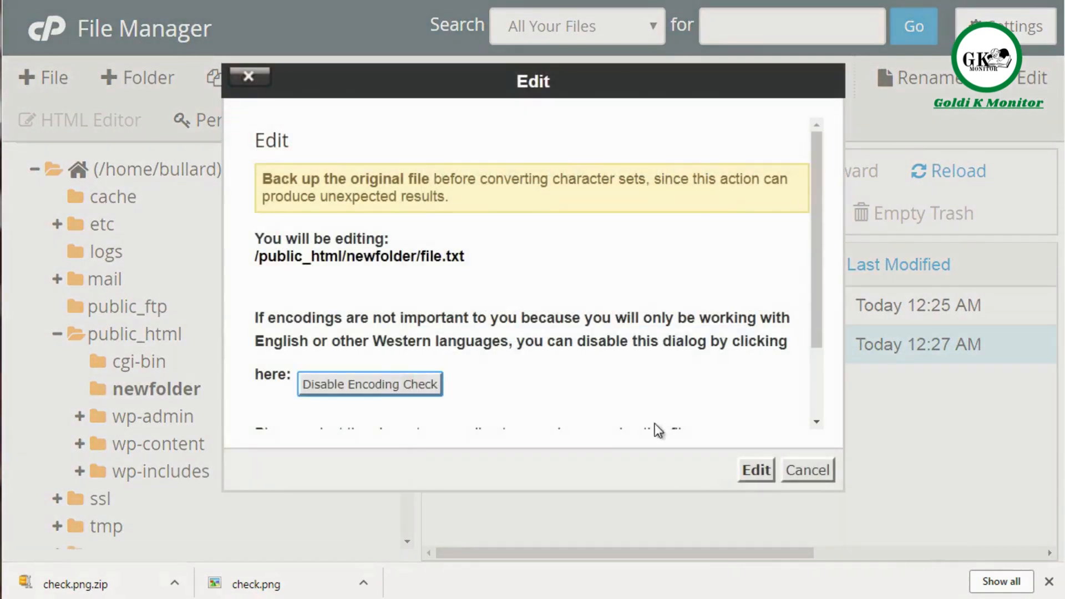
left_click(755, 471)
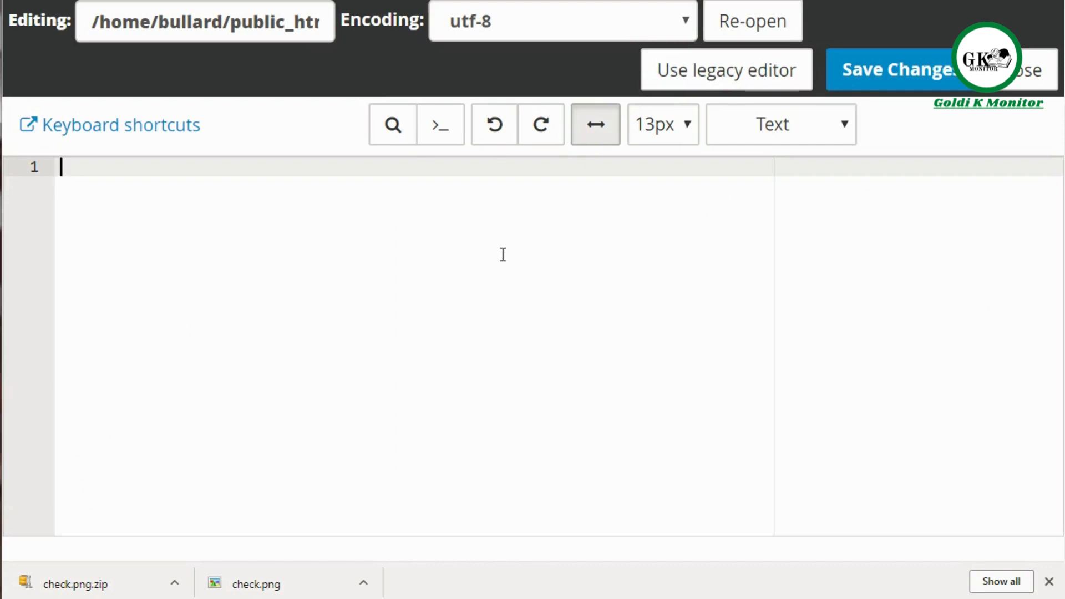
key("ctrl+w")
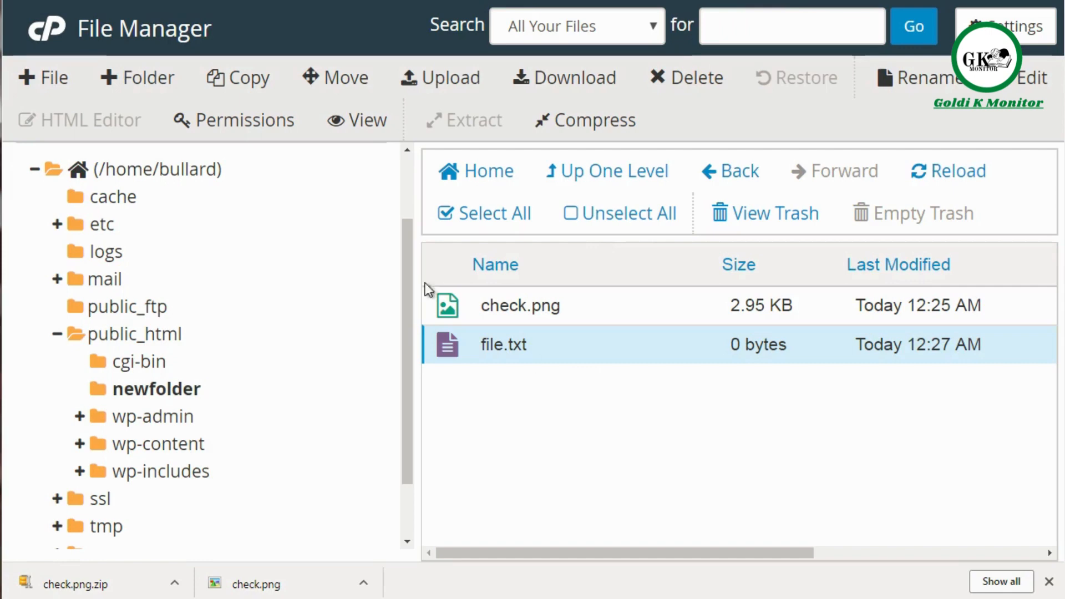
Step: Create a new file named file.html in /public_html/newfolder
left_click(62, 83)
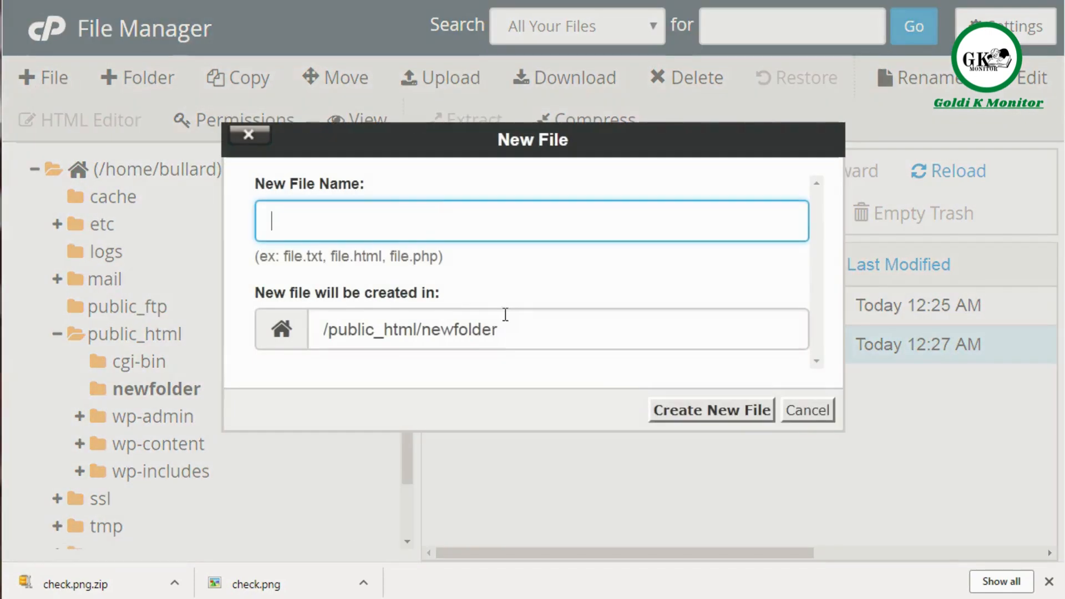
type("file.ht")
key("BackSpace")
type("html")
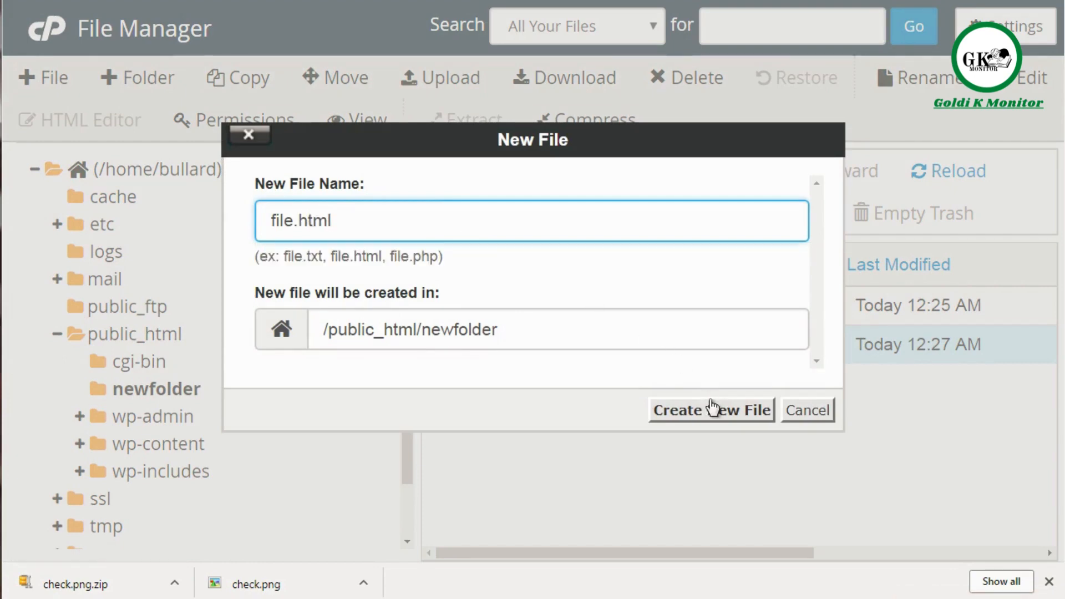
left_click(721, 412)
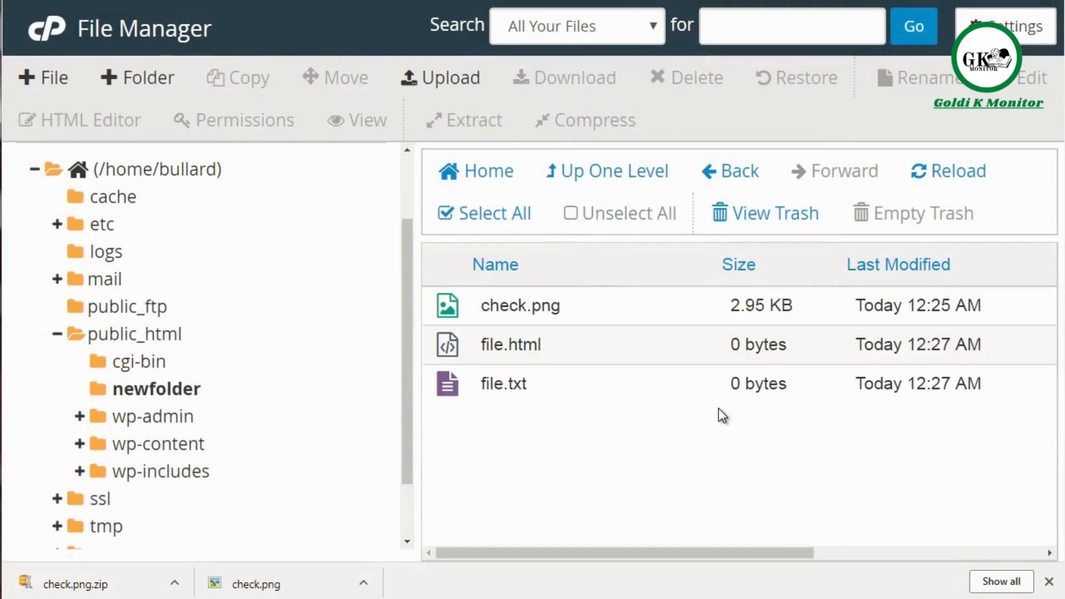
Step: View file.html in the HTML editor and inspect its Change Permissions dialog, leaving both without making changes
left_click(695, 359)
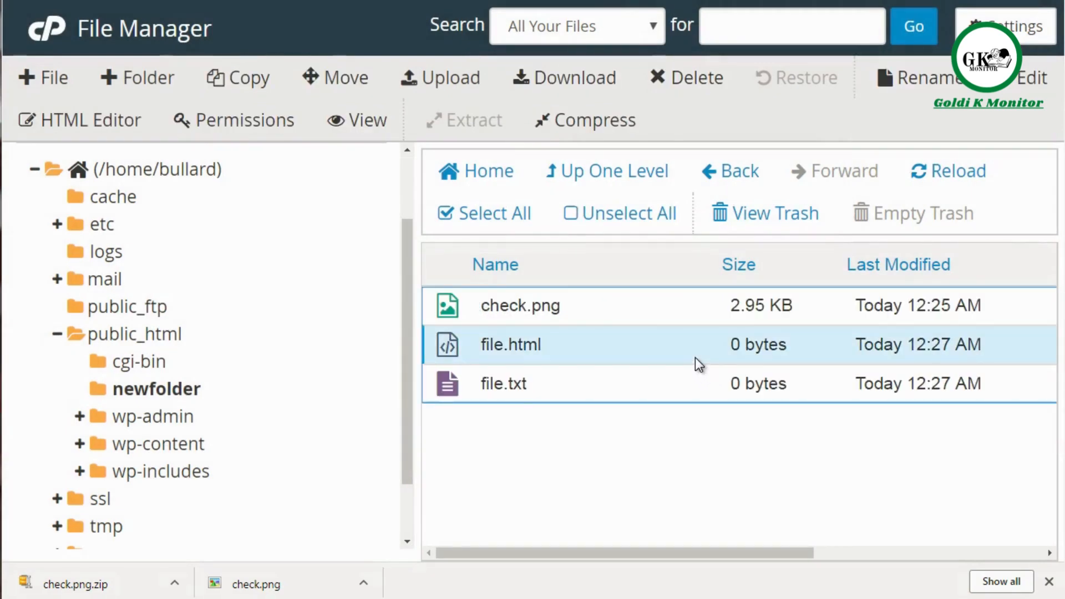
left_click(128, 122)
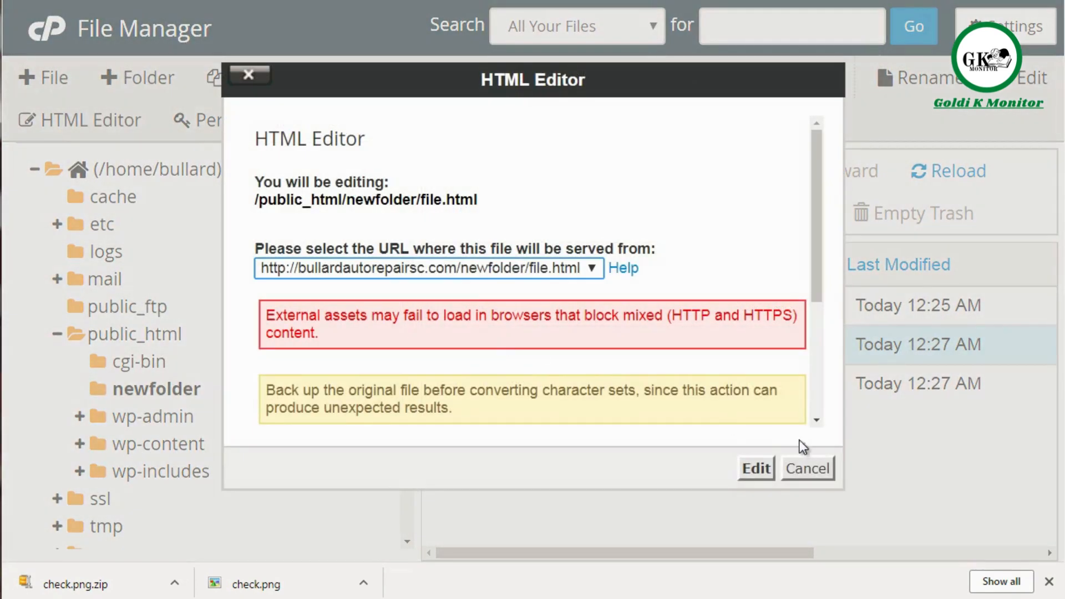
left_click(761, 468)
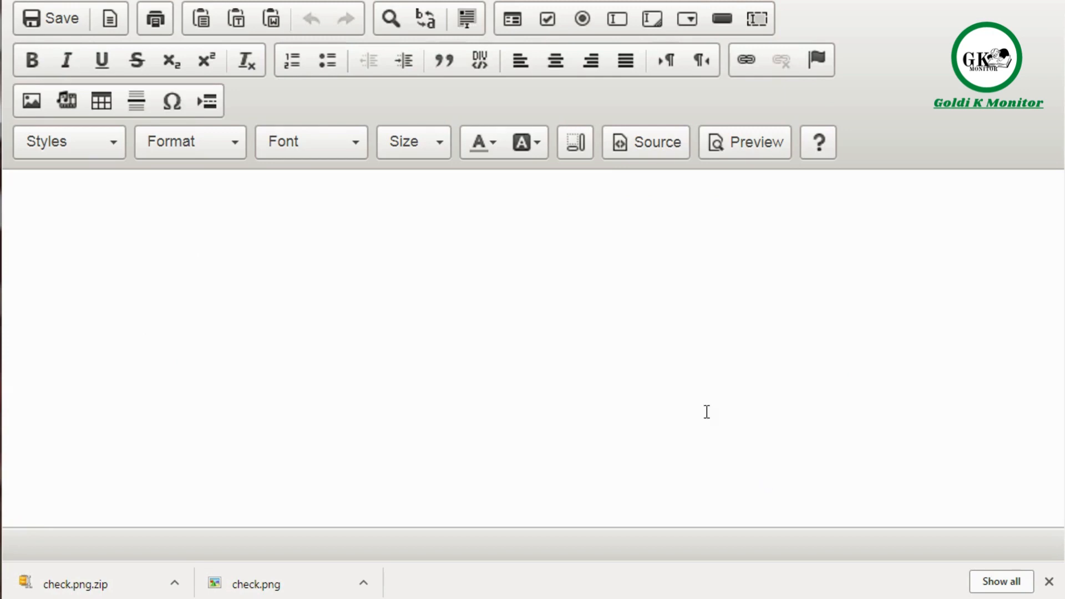
left_click(394, 290)
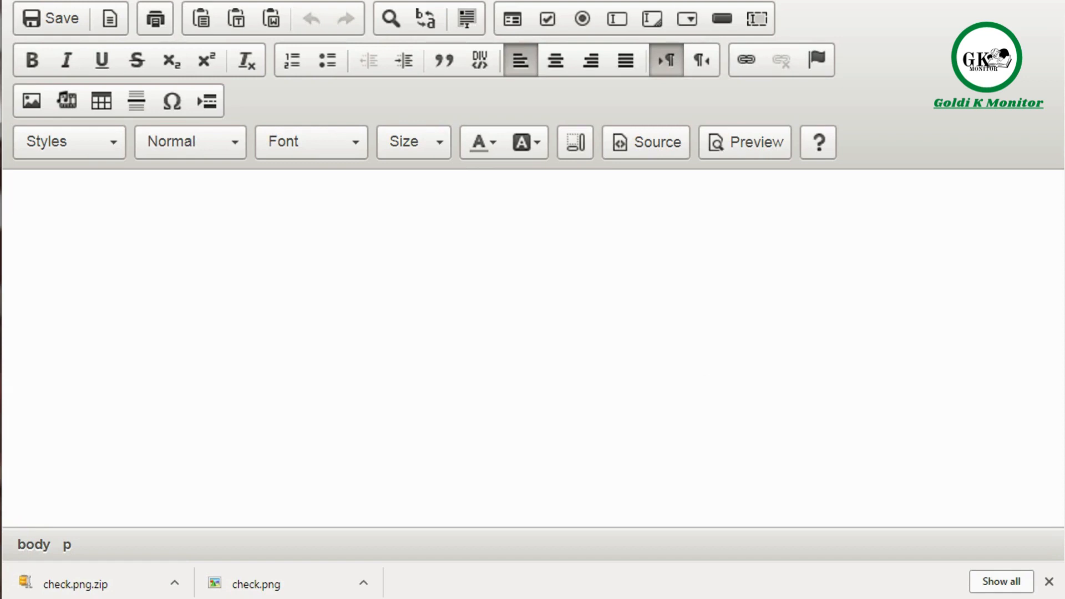
key("ctrl+w")
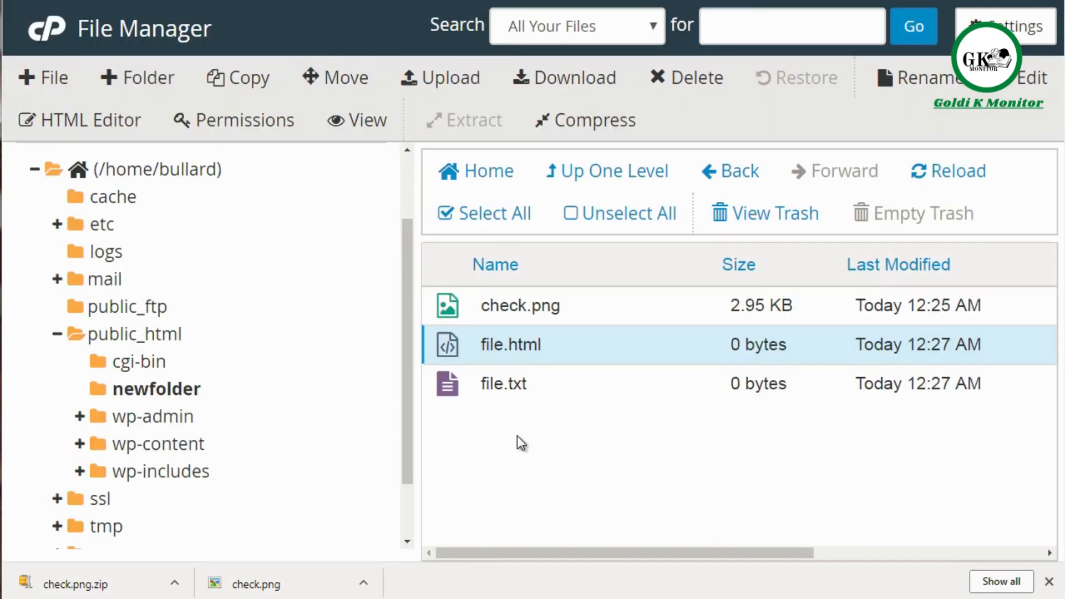
left_click(278, 121)
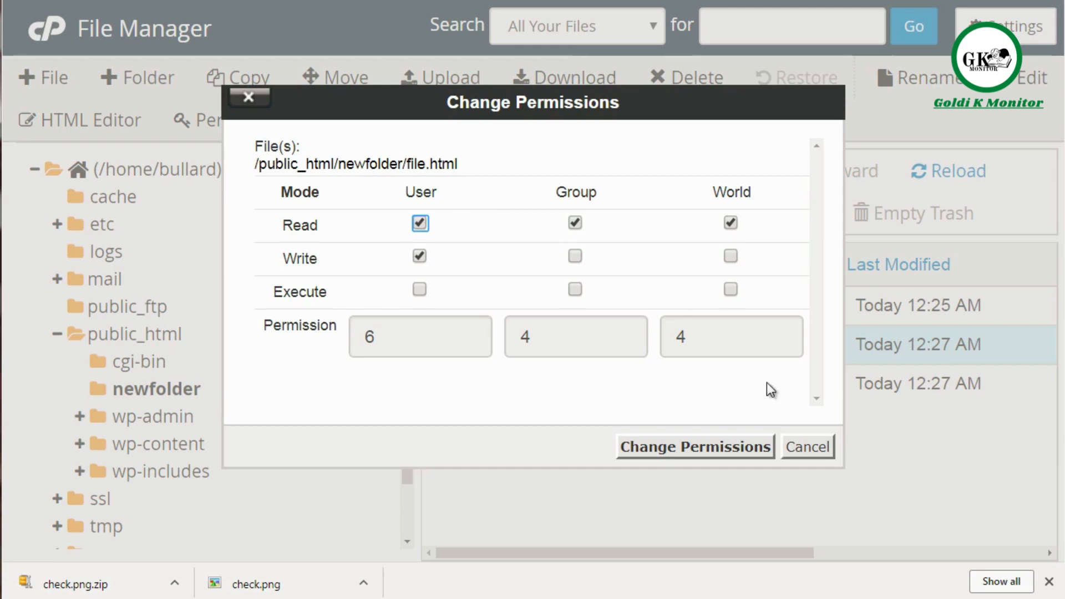
left_click(800, 447)
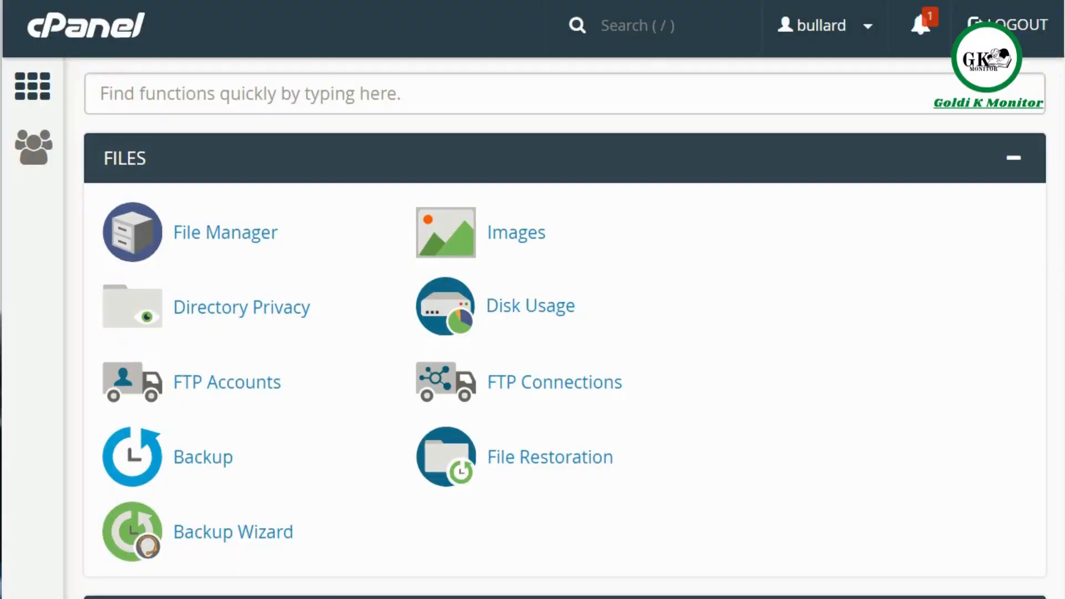
Step: Browse the Email tools on the cPanel home page and view the Email Filters and Apache SpamAssassin pages
scroll(565, 327, "down", 20)
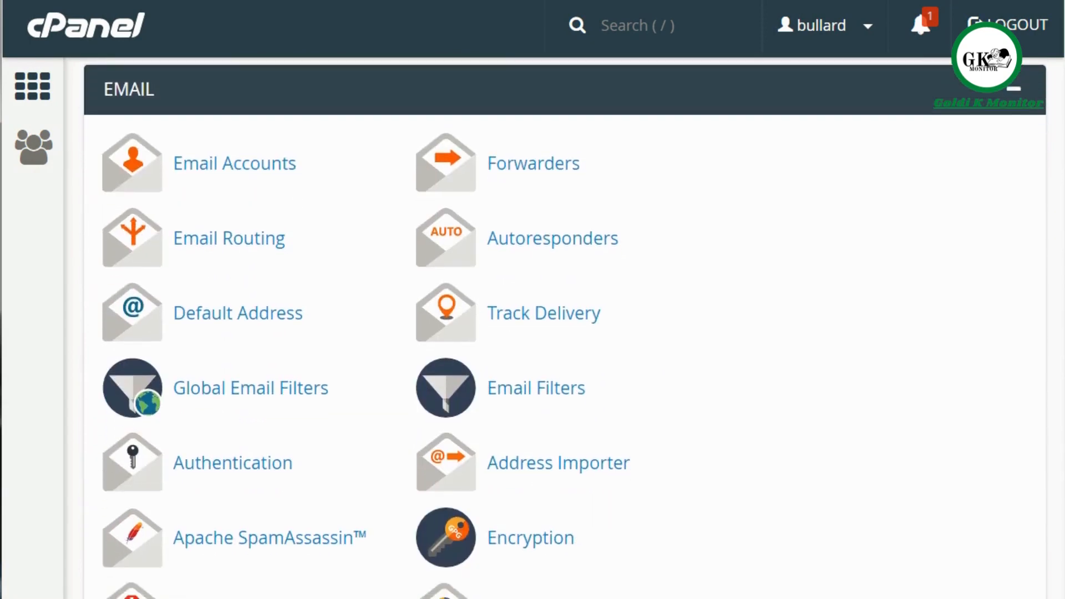
scroll(565, 327, "down", 2)
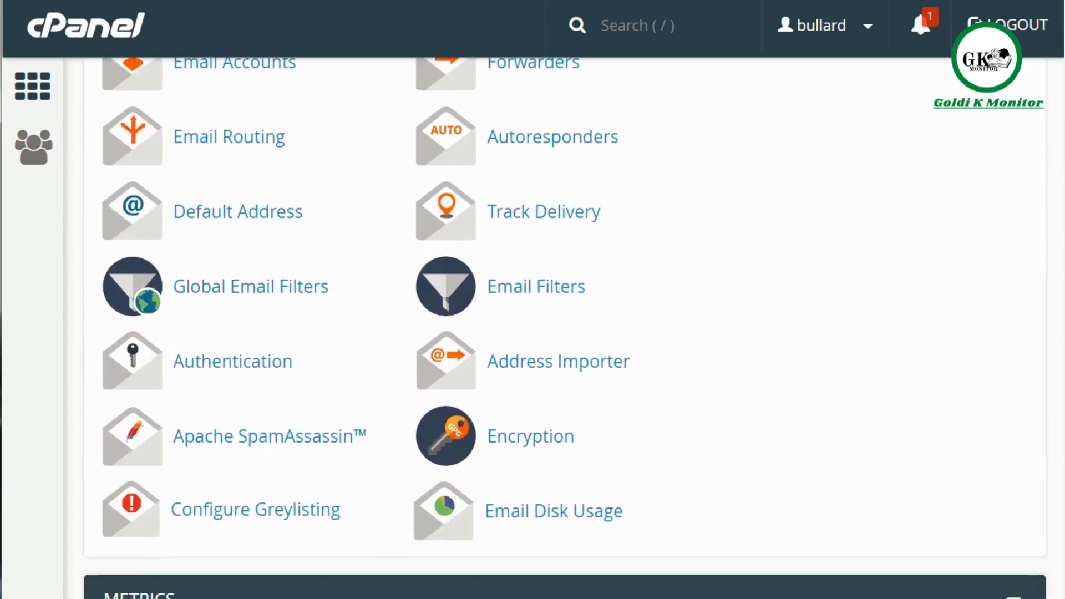
scroll(564, 328, "up", 1)
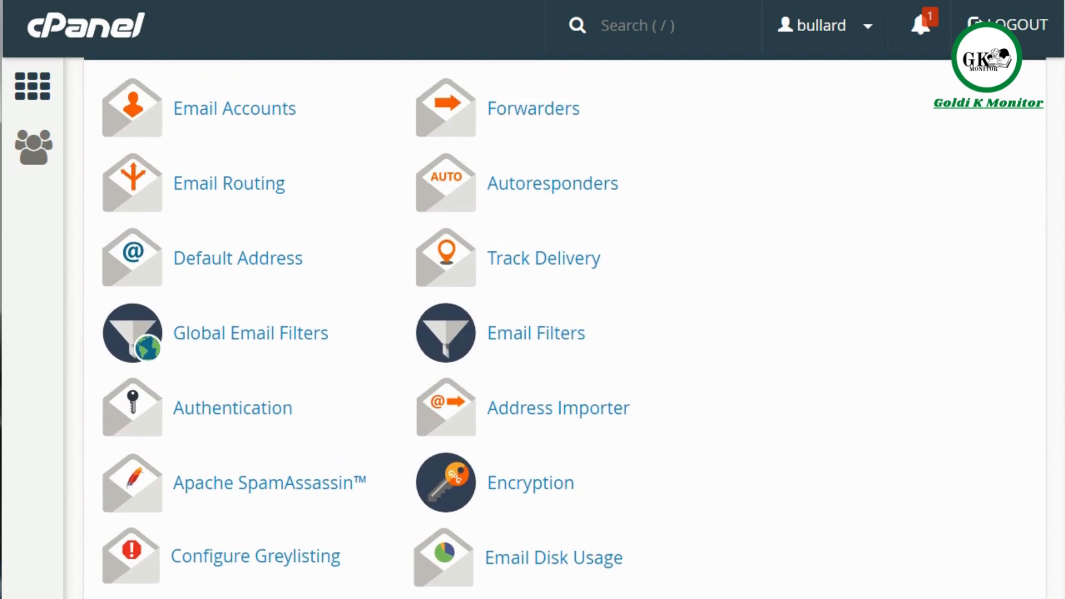
right_click(293, 496)
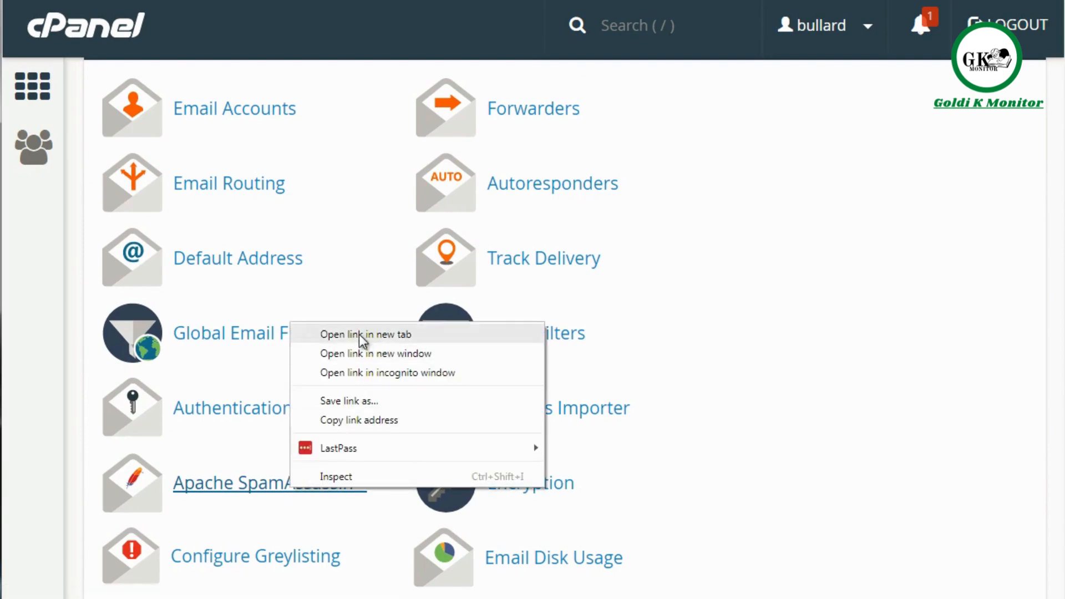
left_click(642, 344)
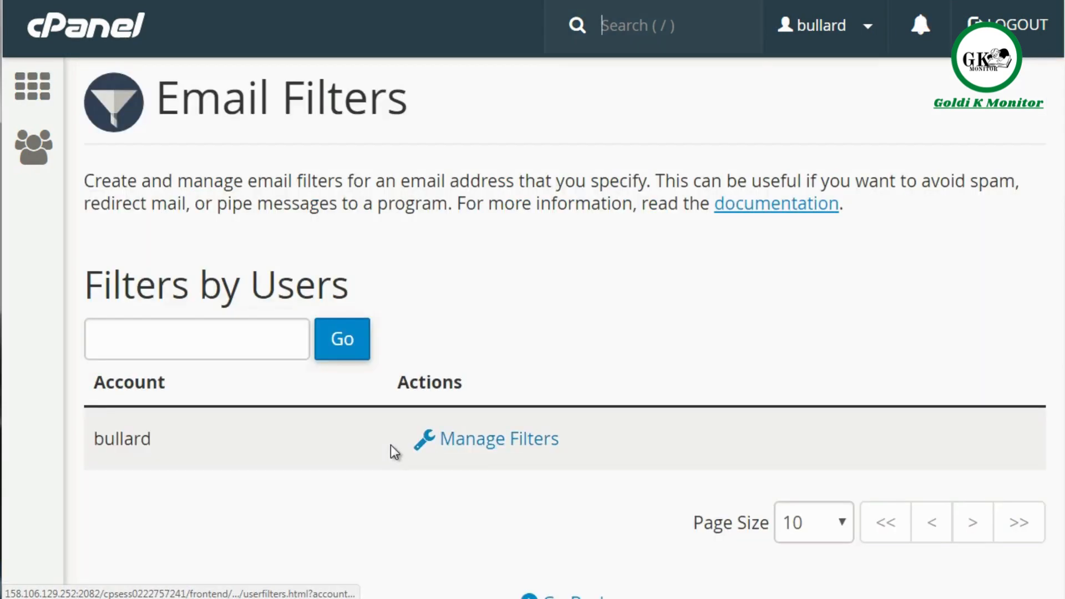
key("alt+Left")
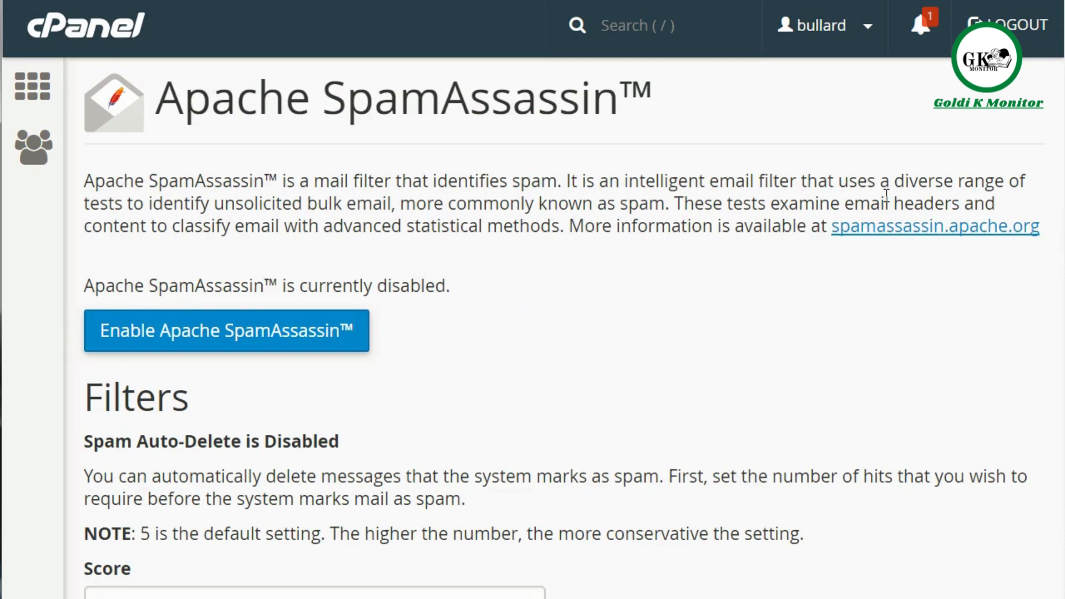
Step: Examine the spam auto-delete section of Apache SpamAssassin and its Score choices, without choosing a different score
scroll(563, 330, "down", 1)
scroll(533, 333, "down", 5)
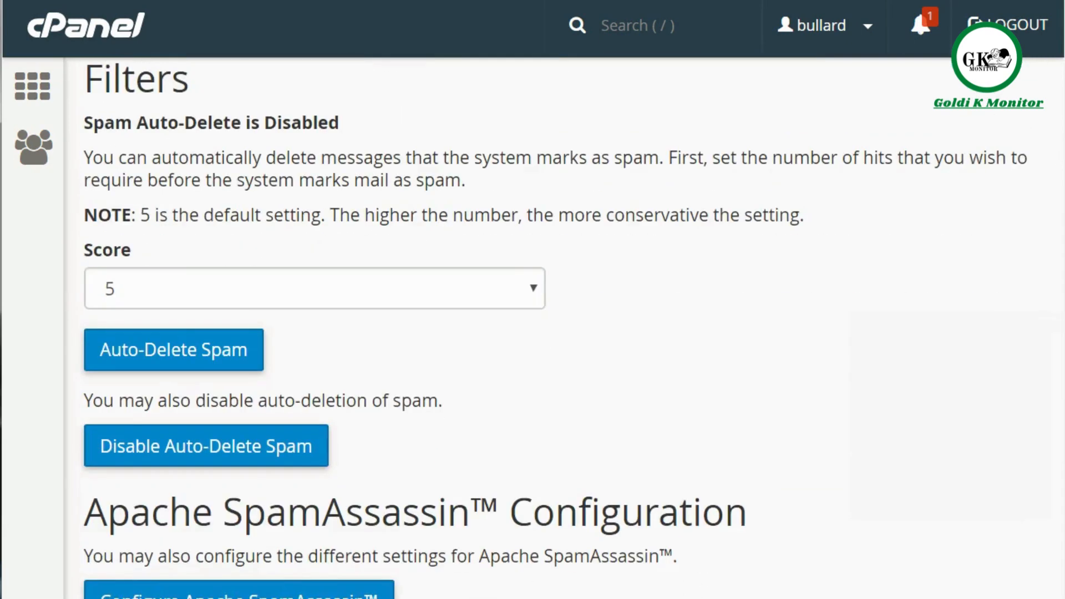
left_click(387, 298)
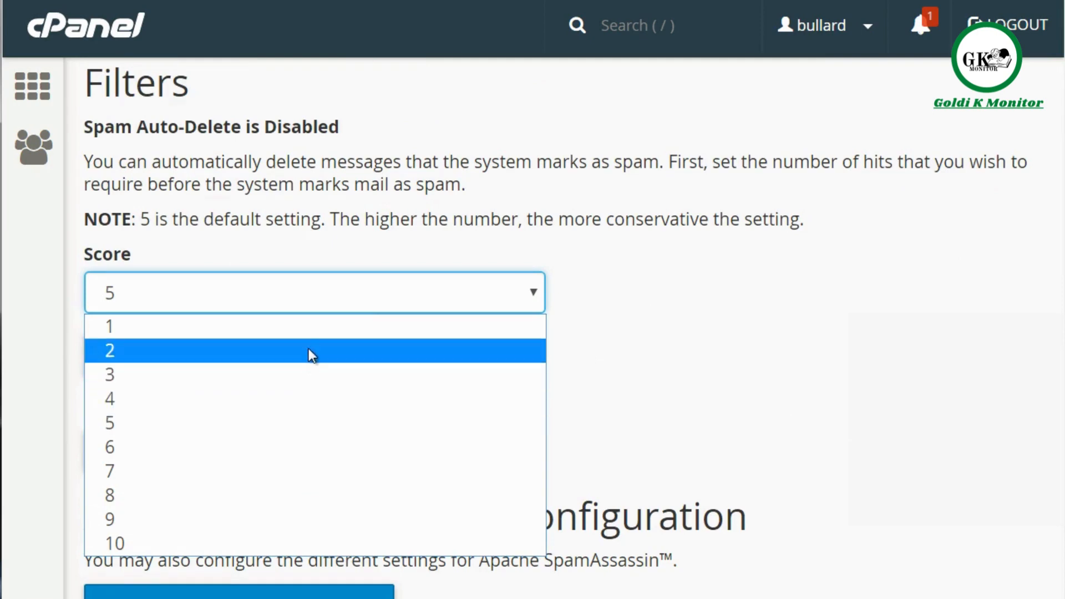
left_click(608, 187)
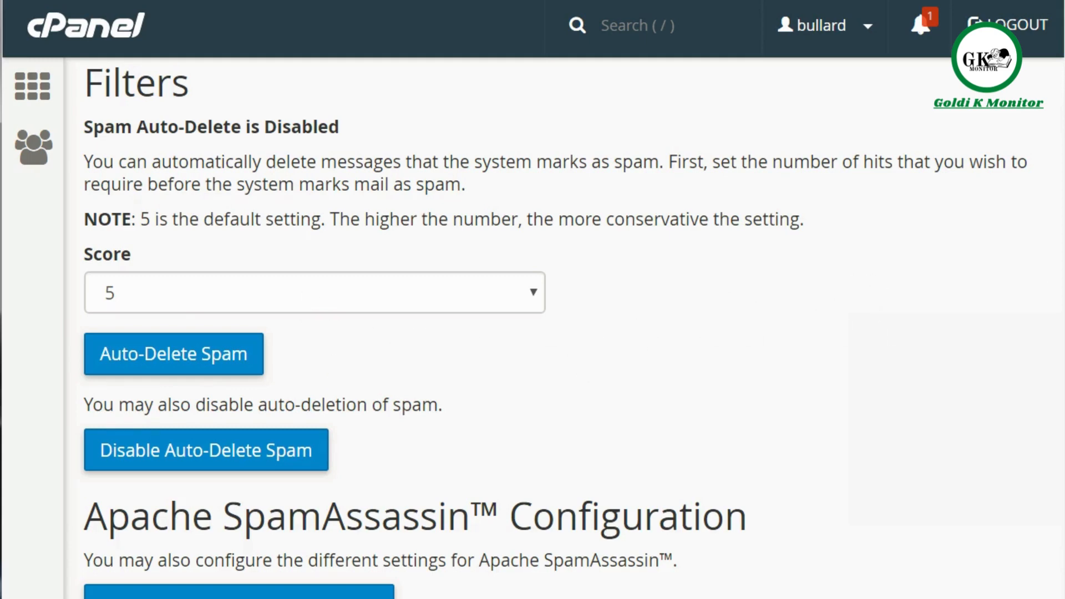
Step: Open the Apache SpamAssassin configuration and examine its blacklist_from, score and whitelist_from fields without entering any addresses
scroll(188, 440, "down", 2)
left_click(238, 499)
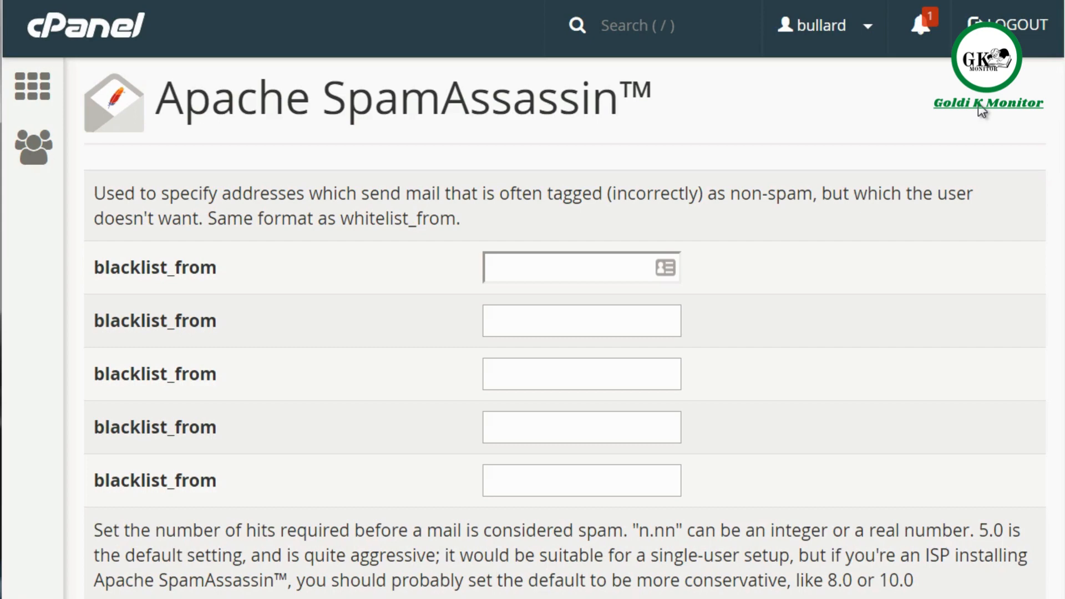
left_click(590, 267)
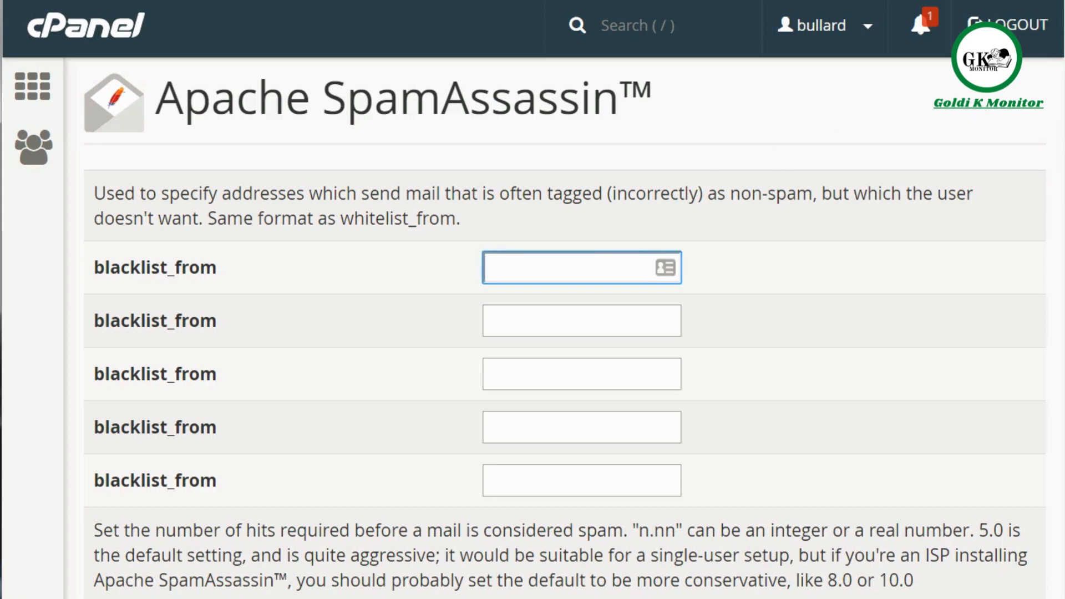
scroll(565, 328, "down", 15)
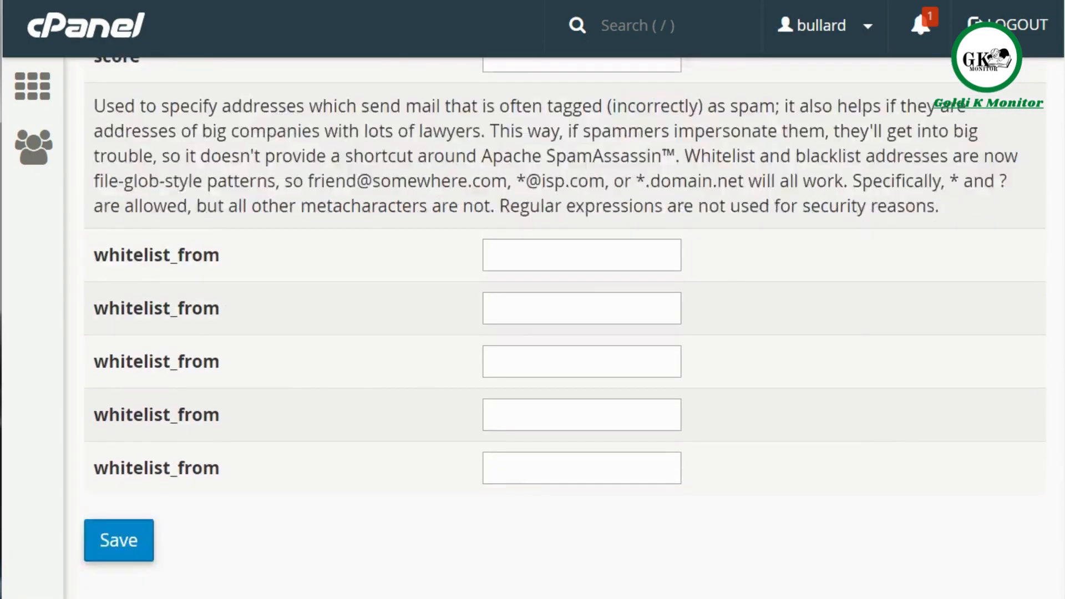
scroll(564, 327, "down", 3)
left_click(583, 111)
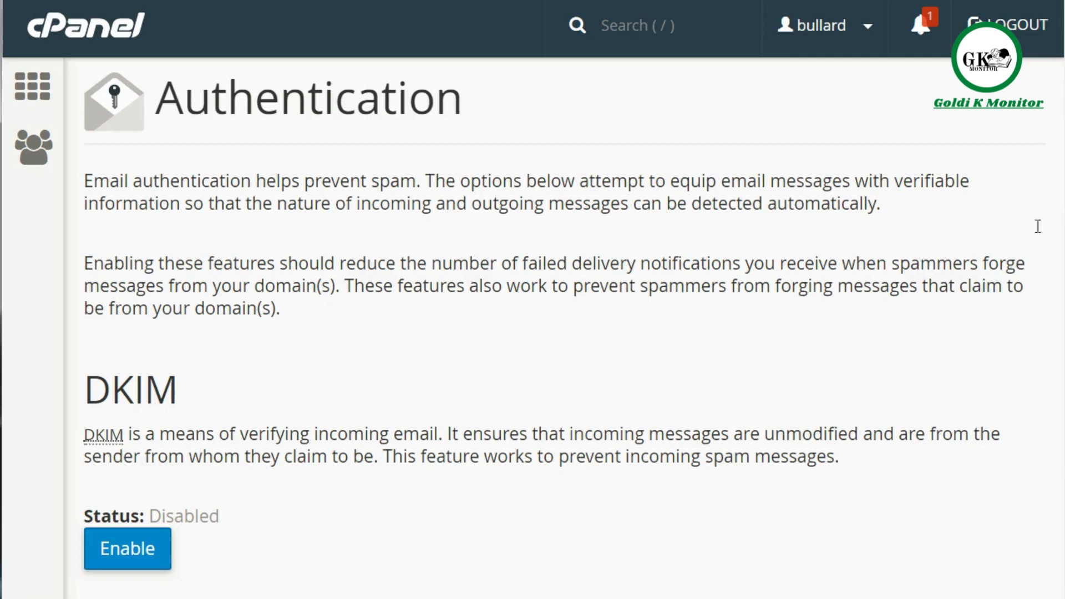
Step: Enable both DKIM and SPF on the email Authentication page
scroll(598, 211, "down", 5)
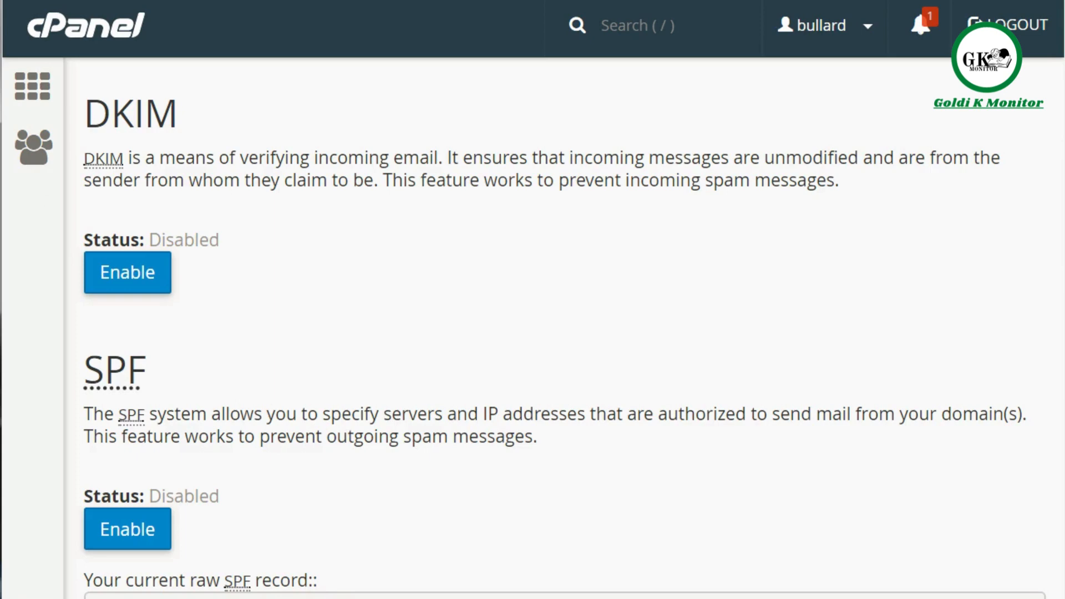
left_click(155, 285)
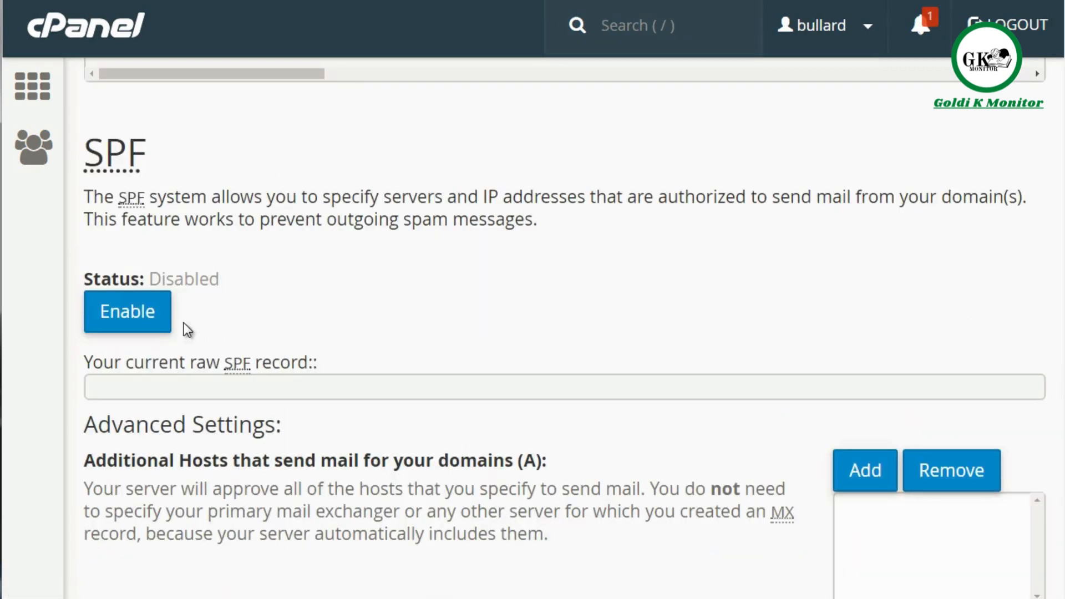
left_click(151, 326)
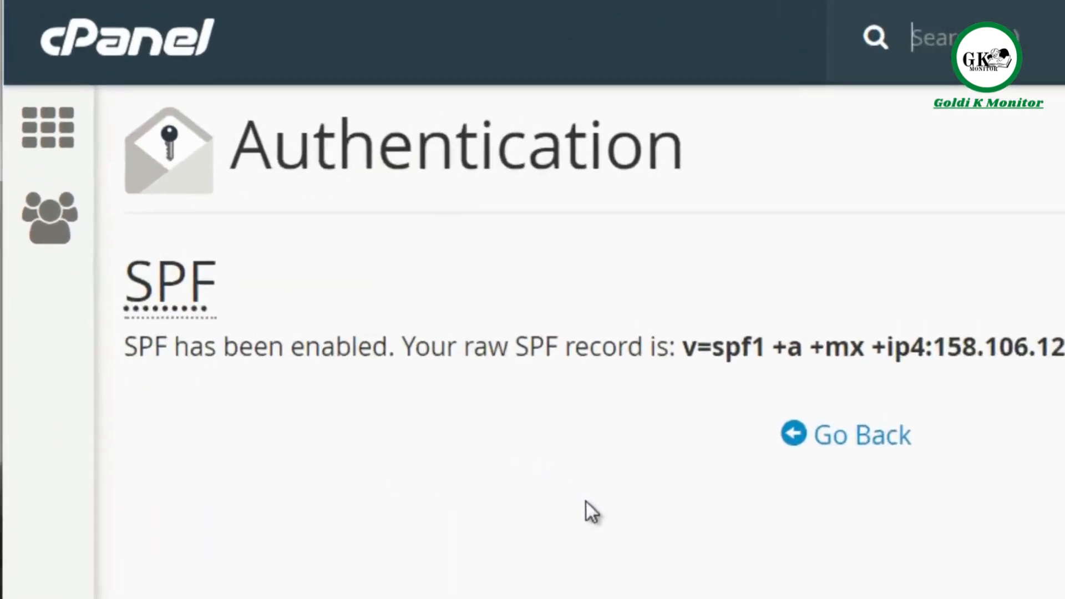
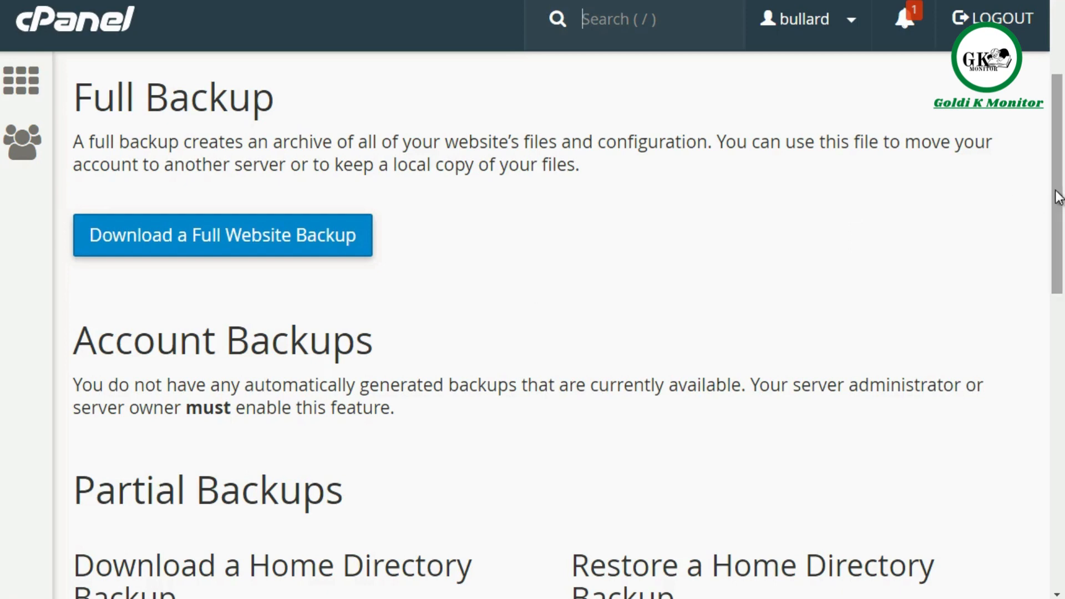
Step: Examine the full, account and partial backup sections of the Backup page, including the home directory, MySQL database and email forwarder options
left_click_drag(1058, 196, 1058, 286)
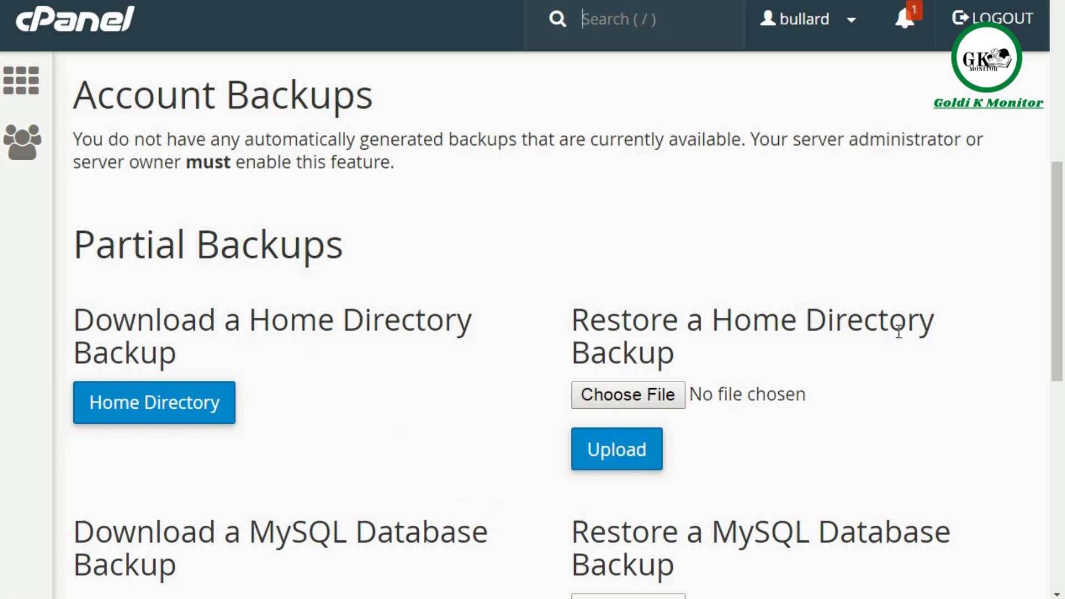
left_click_drag(1059, 302, 1058, 321)
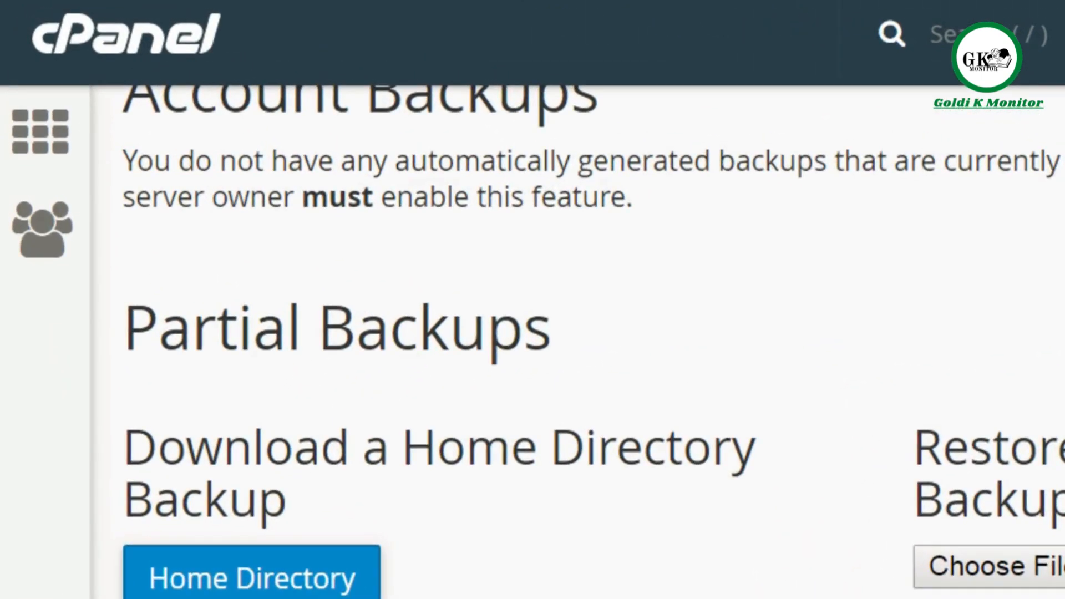
scroll(487, 332, "down", 5)
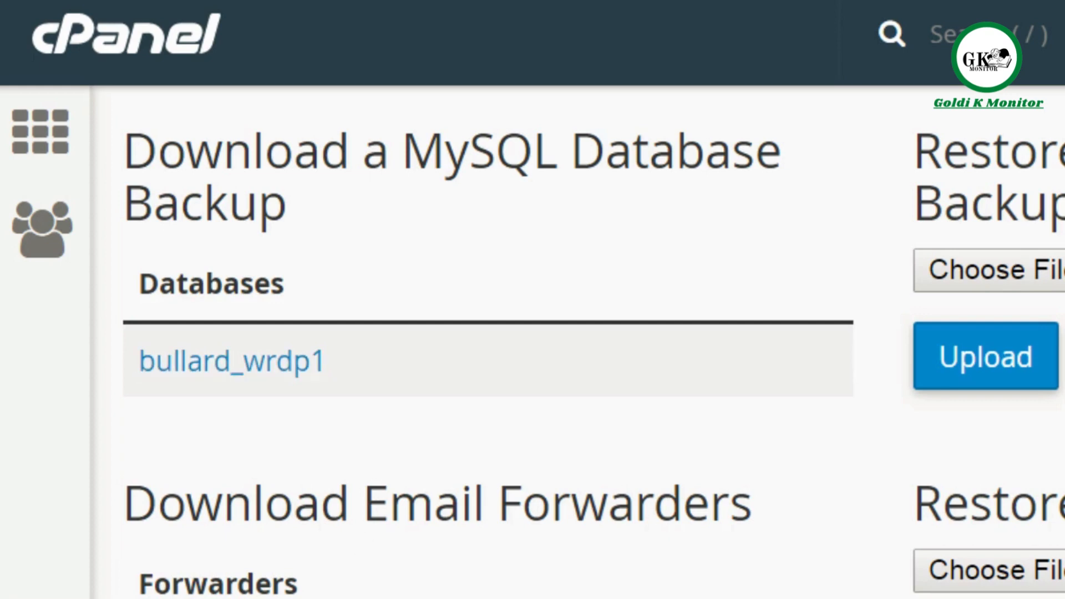
scroll(576, 341, "up", 5)
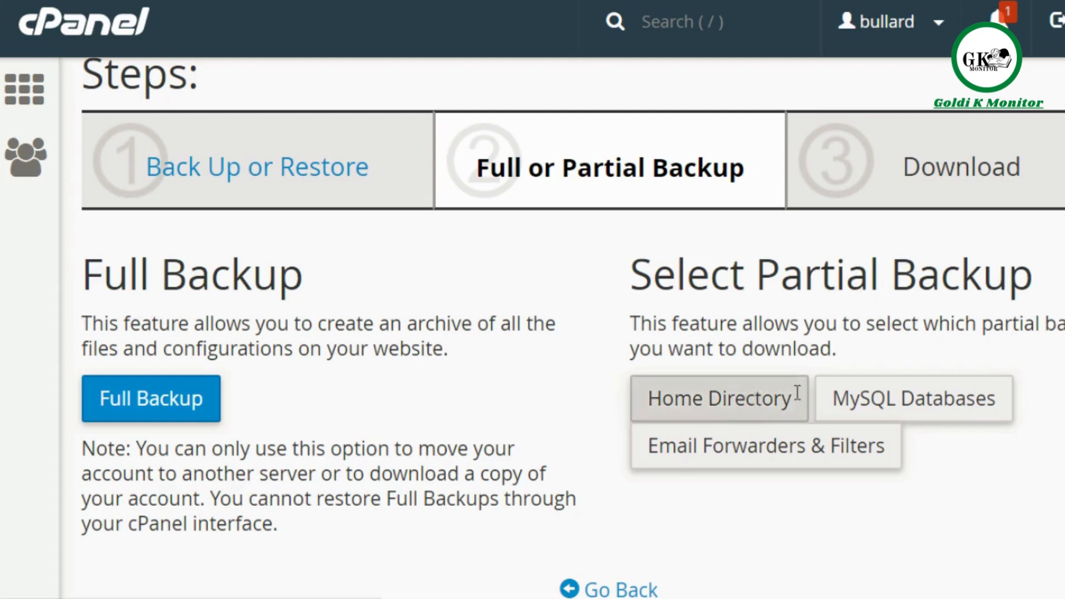
Step: Open the Full Backup option in the Backup Wizard, and view the wizard's restore form for a home directory backup
left_click(178, 398)
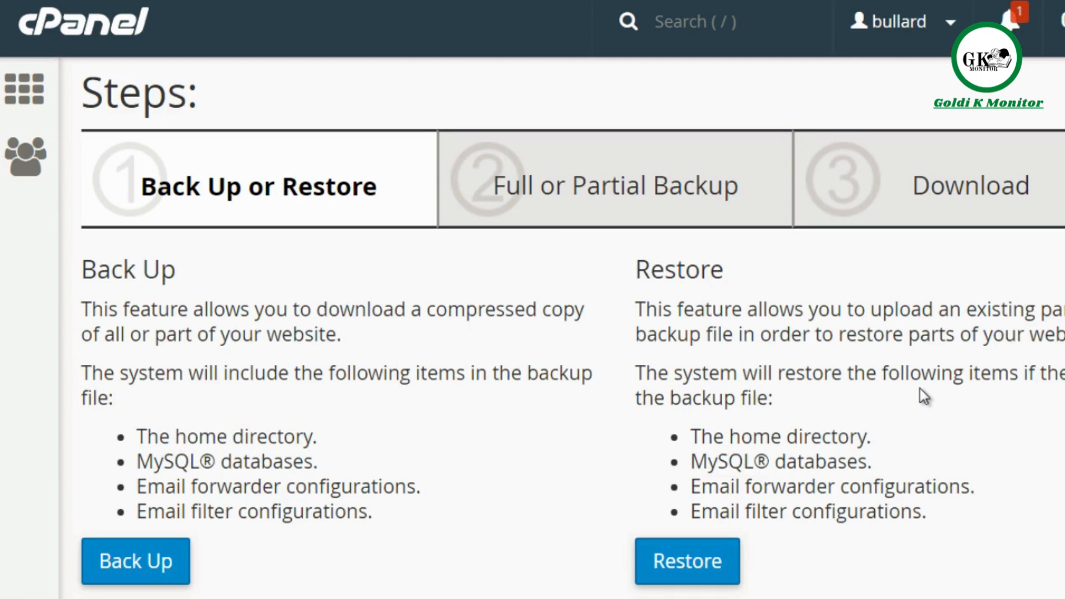
left_click(715, 569)
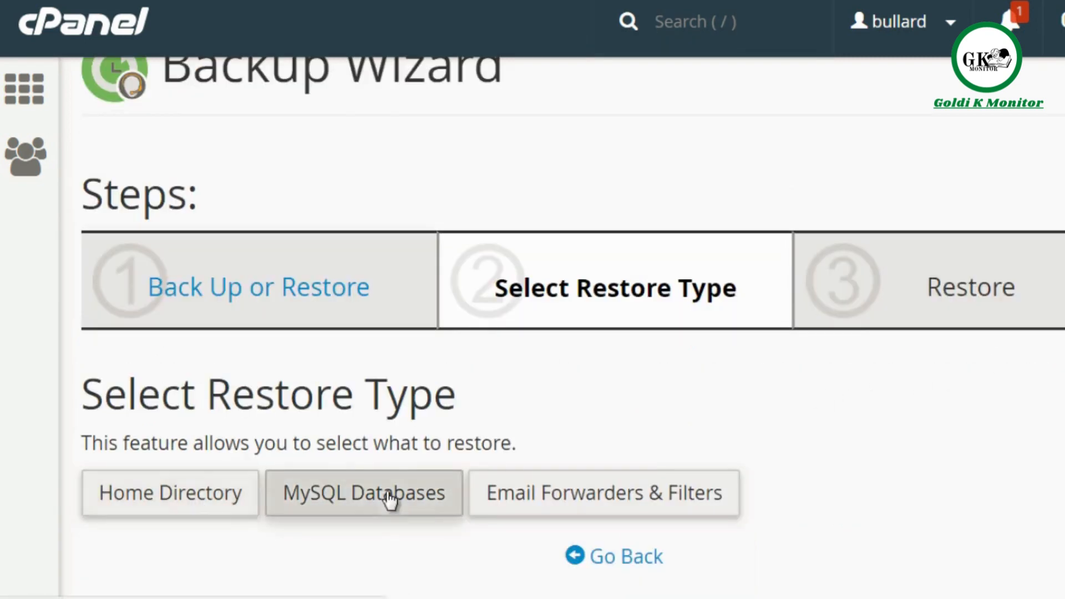
left_click(202, 501)
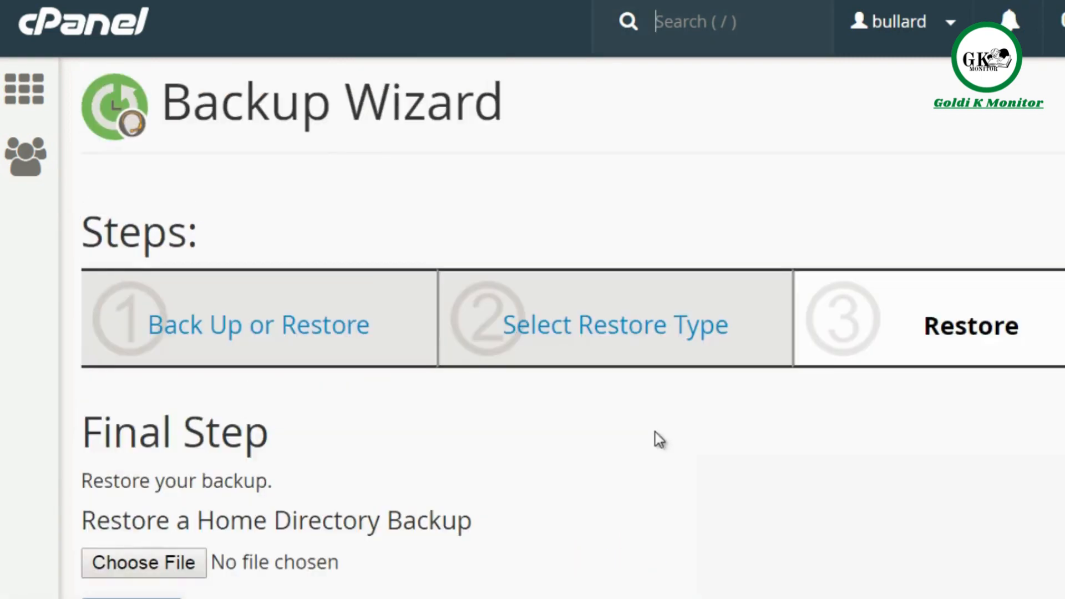
scroll(511, 360, "down", 1)
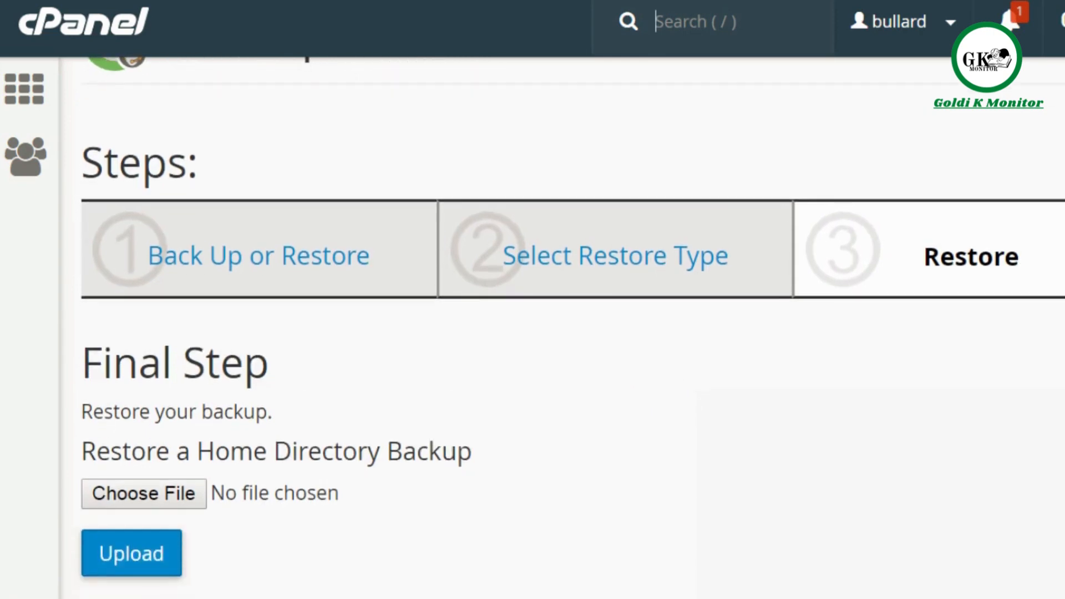